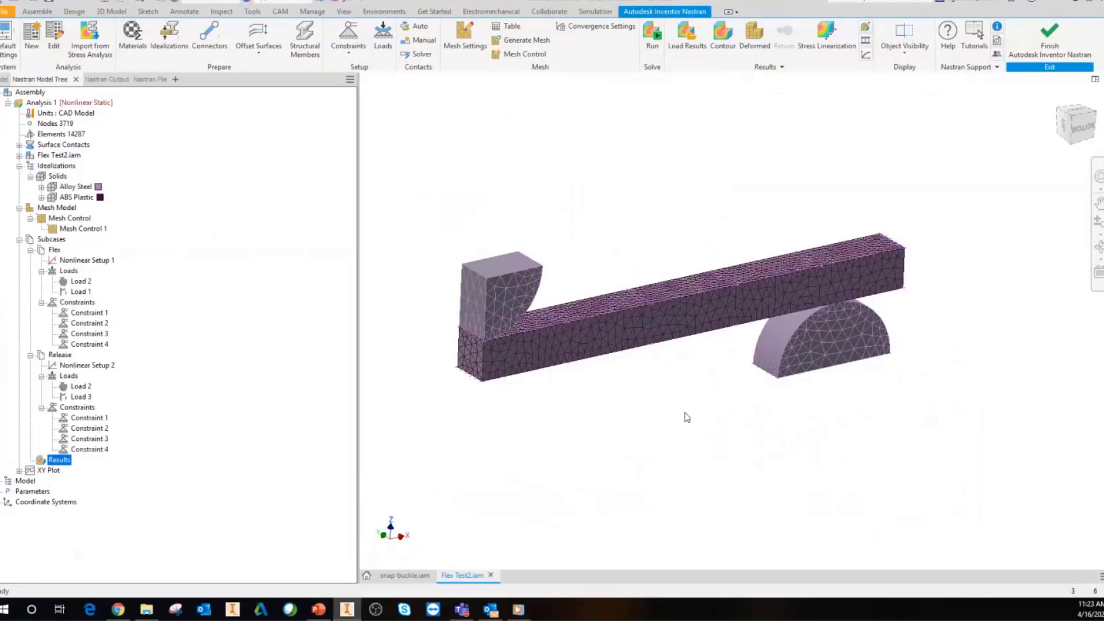
{"action": "scroll", "coordinate": [693, 296], "scroll_direction": "down", "scroll_amount": 2}
{"action": "middle_click_drag", "start_coordinate": [692, 295], "coordinate": [813, 263]}
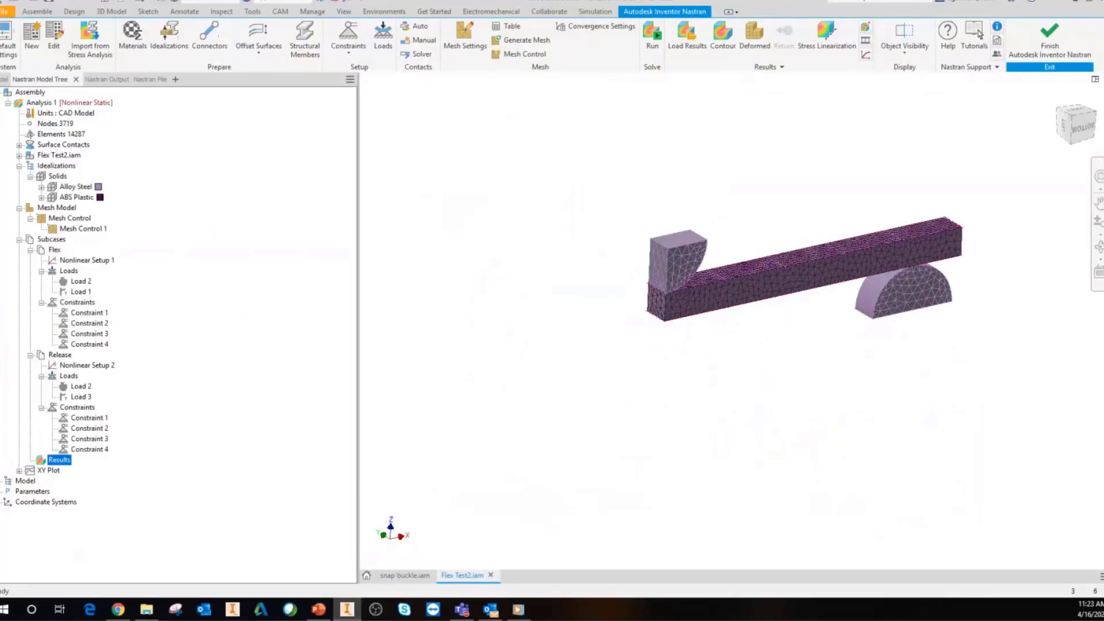
{"action": "mouse_move", "coordinate": [635, 238]}
{"action": "left_mouse_down"}
{"action": "mouse_move", "coordinate": [584, 240]}
{"action": "mouse_move", "coordinate": [575, 268]}
{"action": "mouse_move", "coordinate": [618, 288]}
{"action": "mouse_move", "coordinate": [655, 285]}
{"action": "left_mouse_up"}
{"action": "mouse_move", "coordinate": [668, 323]}
{"action": "left_mouse_down"}
{"action": "mouse_move", "coordinate": [409, 347]}
{"action": "mouse_move", "coordinate": [456, 316]}
{"action": "mouse_move", "coordinate": [655, 304]}
{"action": "left_mouse_up"}
{"action": "mouse_move", "coordinate": [387, 396]}
{"action": "left_mouse_down"}
{"action": "mouse_move", "coordinate": [416, 358]}
{"action": "mouse_move", "coordinate": [473, 373]}
{"action": "mouse_move", "coordinate": [360, 387]}
{"action": "left_mouse_up"}
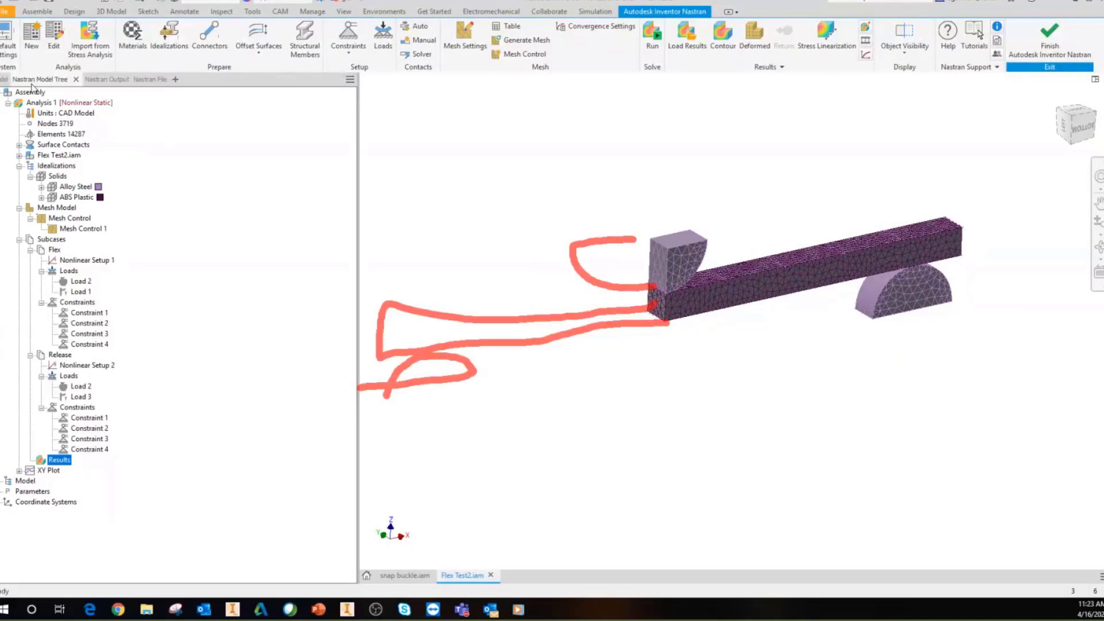
{"action": "key", "text": "Escape"}
{"action": "mouse_move", "coordinate": [793, 204]}
{"action": "middle_mouse_down"}
{"action": "mouse_move", "coordinate": [772, 221]}
{"action": "mouse_move", "coordinate": [721, 161]}
{"action": "middle_mouse_up"}
{"action": "scroll", "coordinate": [721, 160], "scroll_direction": "down", "scroll_amount": 3}
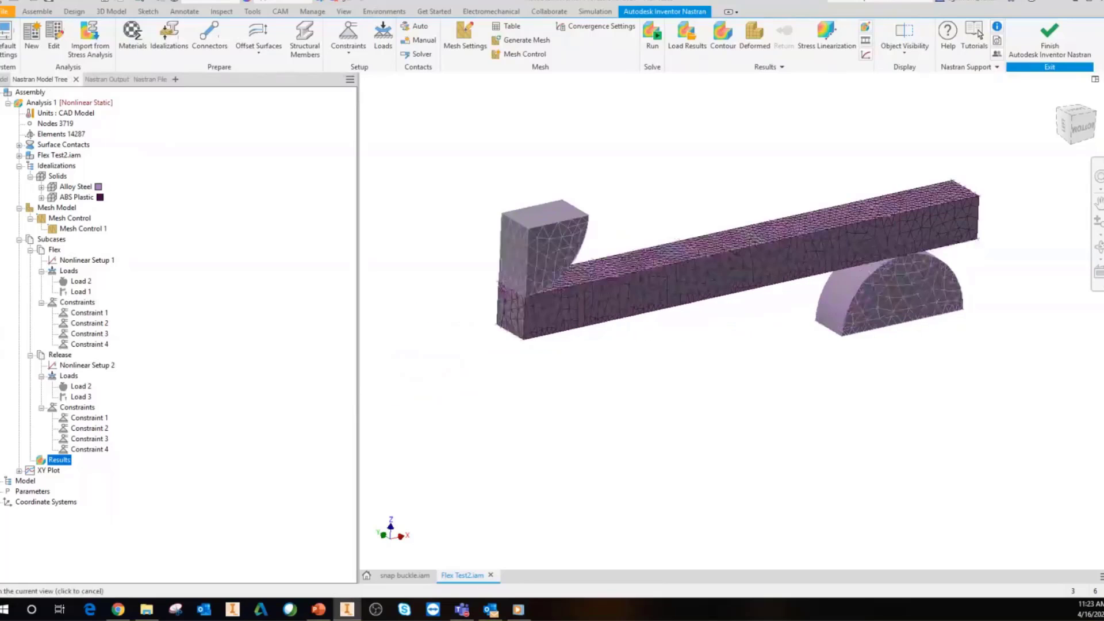
{"action": "mouse_move", "coordinate": [585, 176]}
{"action": "left_mouse_down"}
{"action": "mouse_move", "coordinate": [510, 197]}
{"action": "mouse_move", "coordinate": [601, 254]}
{"action": "mouse_move", "coordinate": [587, 179]}
{"action": "left_mouse_up"}
{"action": "mouse_move", "coordinate": [467, 264]}
{"action": "left_mouse_down"}
{"action": "mouse_move", "coordinate": [486, 350]}
{"action": "mouse_move", "coordinate": [496, 334]}
{"action": "mouse_move", "coordinate": [475, 368]}
{"action": "left_mouse_up"}
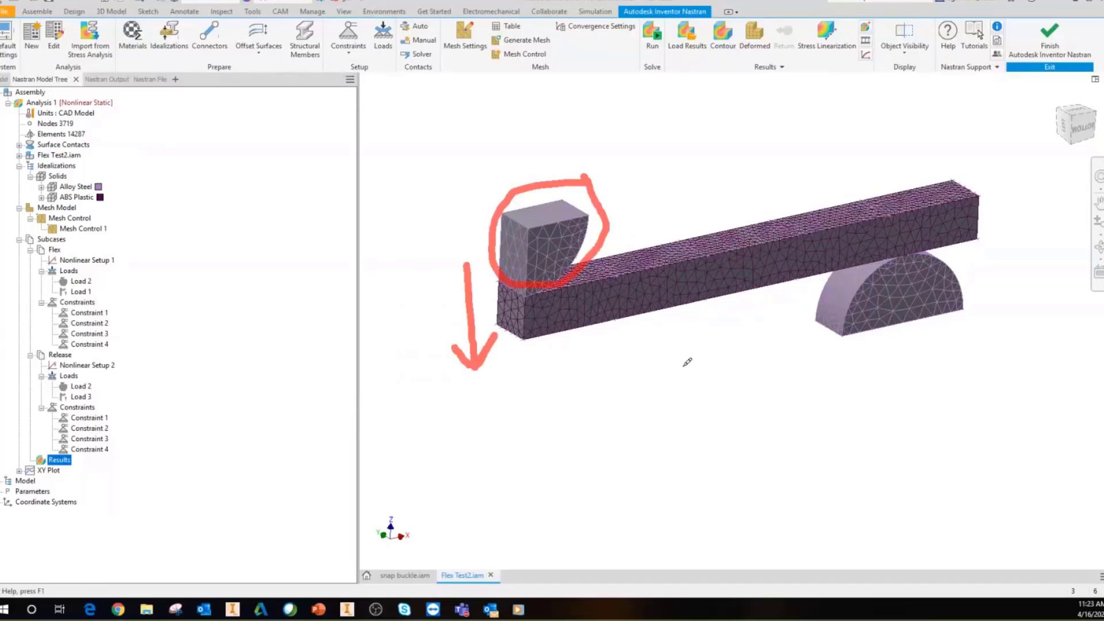
{"action": "mouse_move", "coordinate": [901, 129]}
{"action": "left_mouse_down"}
{"action": "mouse_move", "coordinate": [863, 204]}
{"action": "mouse_move", "coordinate": [879, 196]}
{"action": "left_mouse_up"}
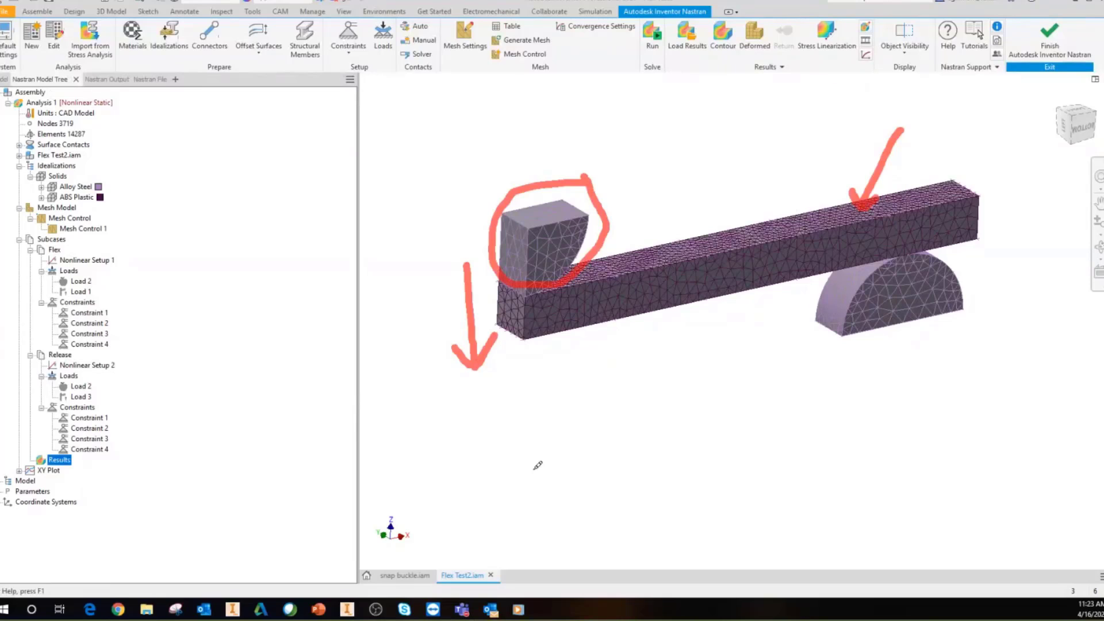
{"action": "mouse_move", "coordinate": [493, 510]}
{"action": "left_mouse_down"}
{"action": "mouse_move", "coordinate": [511, 482]}
{"action": "mouse_move", "coordinate": [526, 505]}
{"action": "left_mouse_up"}
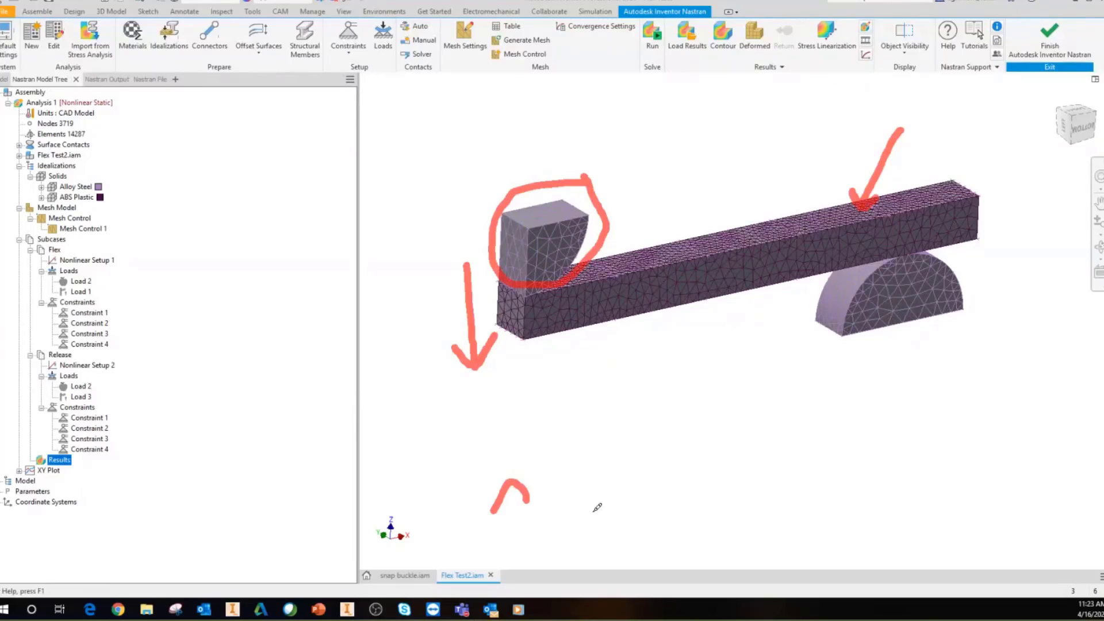
{"action": "left_click_drag", "start_coordinate": [777, 504], "coordinate": [813, 495]}
{"action": "mouse_move", "coordinate": [496, 466]}
{"action": "left_mouse_down"}
{"action": "mouse_move", "coordinate": [549, 478]}
{"action": "mouse_move", "coordinate": [719, 481]}
{"action": "mouse_move", "coordinate": [812, 452]}
{"action": "left_mouse_up"}
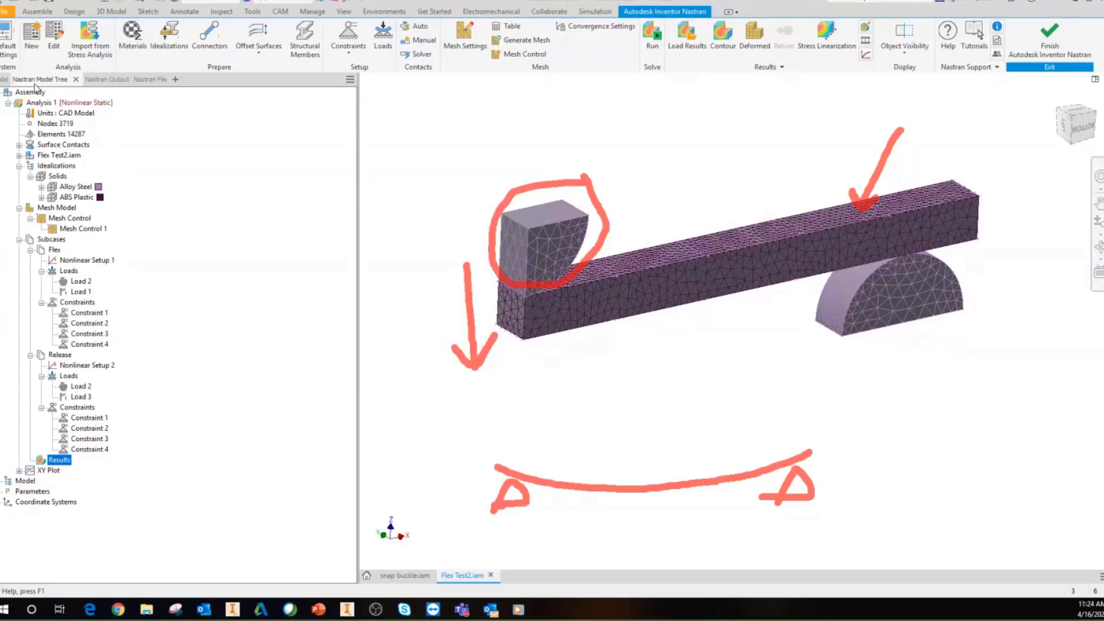
{"action": "key", "text": "Escape"}
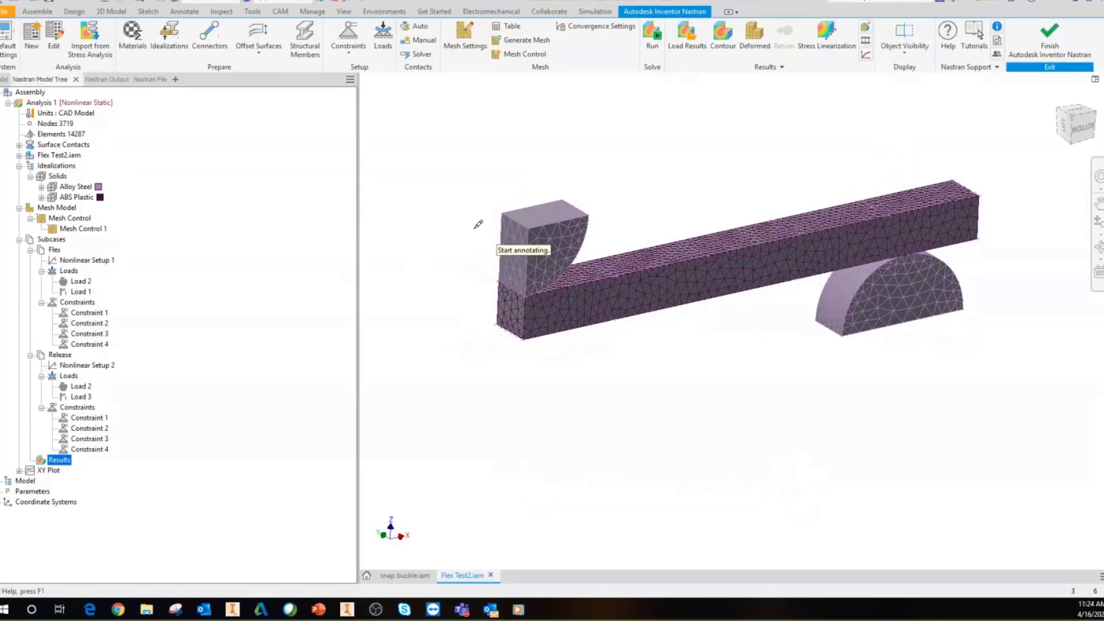
{"action": "mouse_move", "coordinate": [474, 227]}
{"action": "left_mouse_down"}
{"action": "mouse_move", "coordinate": [468, 345]}
{"action": "mouse_move", "coordinate": [450, 333]}
{"action": "left_mouse_up"}
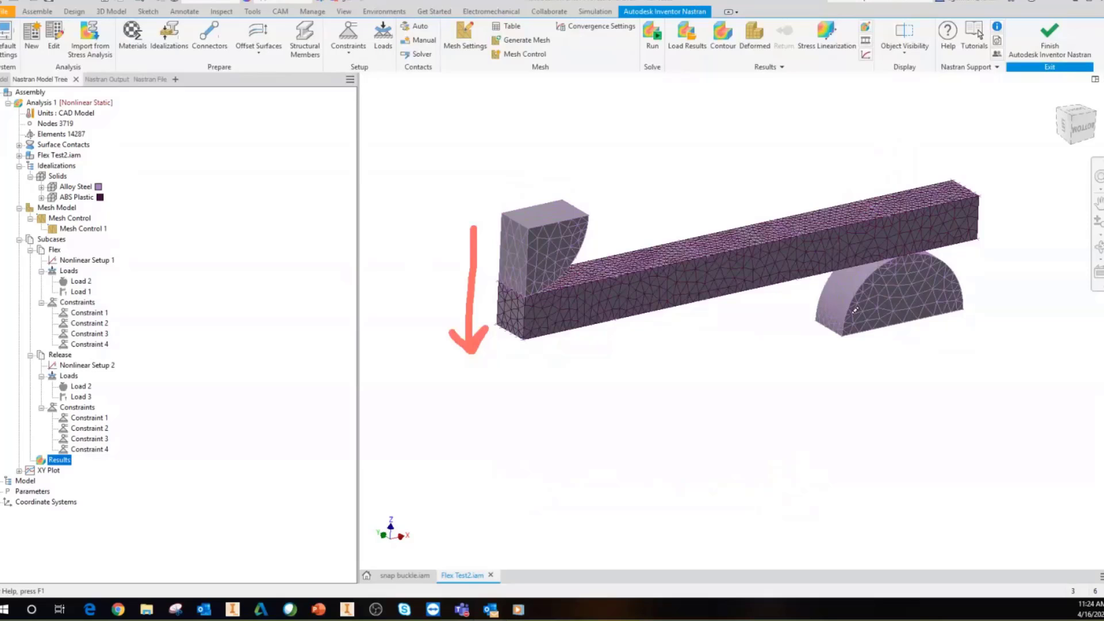
{"action": "mouse_move", "coordinate": [967, 161]}
{"action": "left_mouse_down"}
{"action": "mouse_move", "coordinate": [868, 247]}
{"action": "mouse_move", "coordinate": [982, 164]}
{"action": "mouse_move", "coordinate": [957, 162]}
{"action": "left_mouse_up"}
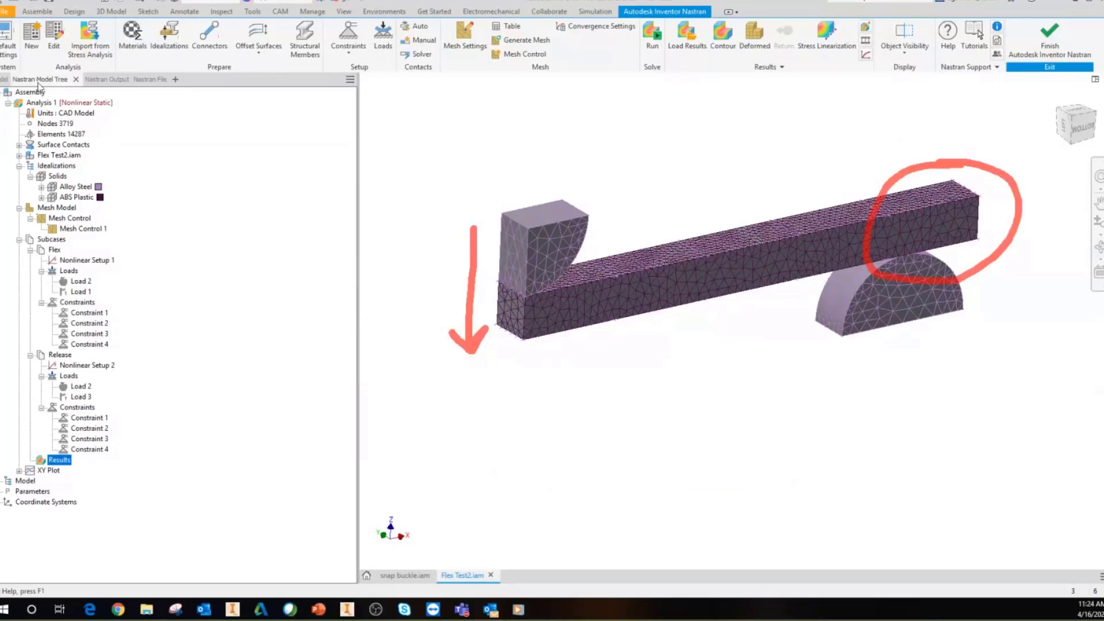
{"action": "key", "text": "Escape"}
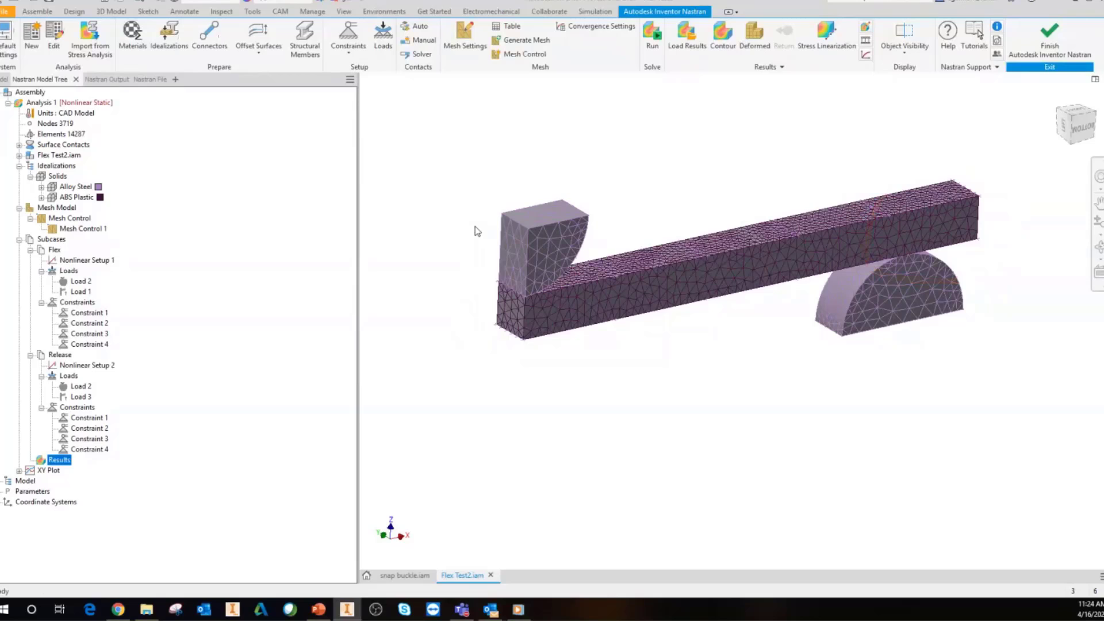
Step: Open the Acrylonitrile Butadiene Styrene material under the ABS Plastic solid idealization and review its analysis-specific data options
{"action": "left_click", "coordinate": [629, 270]}
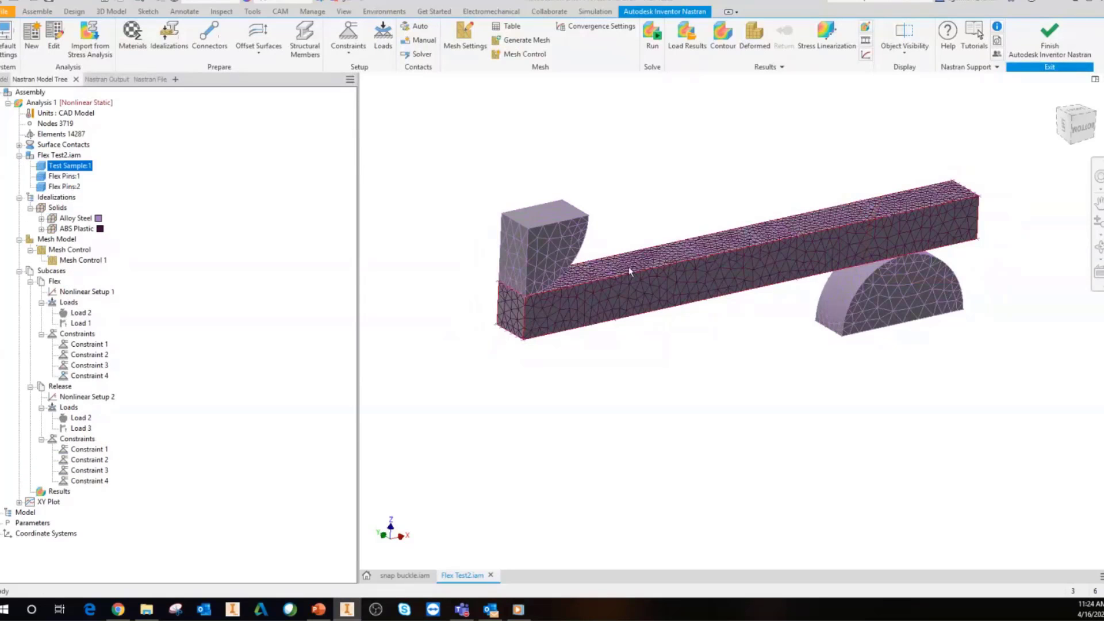
{"action": "left_click", "coordinate": [41, 228]}
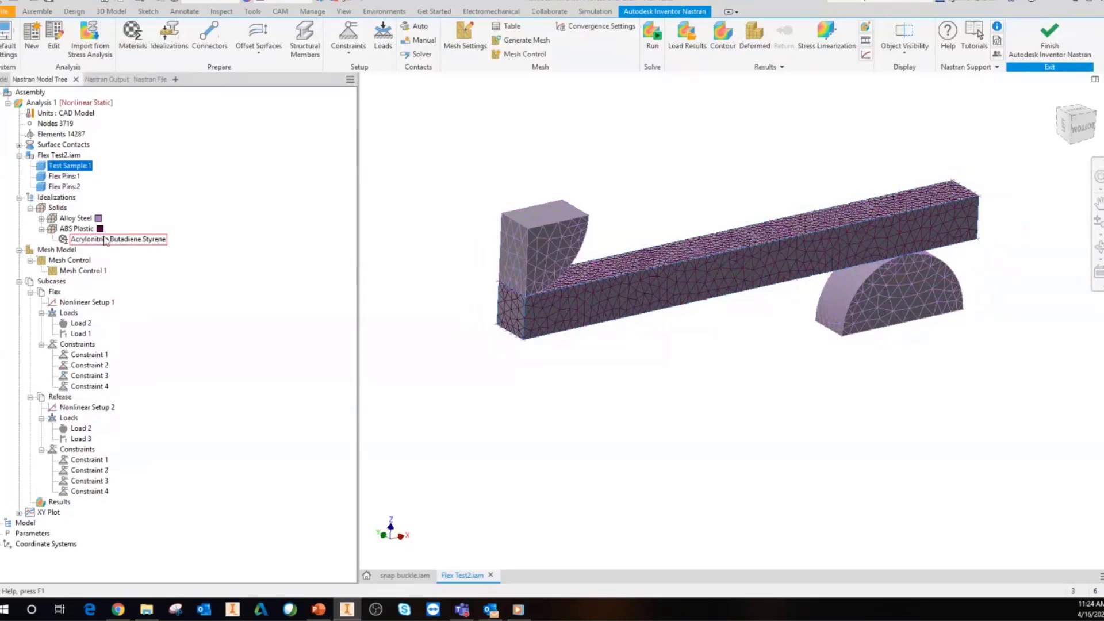
{"action": "double_click", "coordinate": [105, 239]}
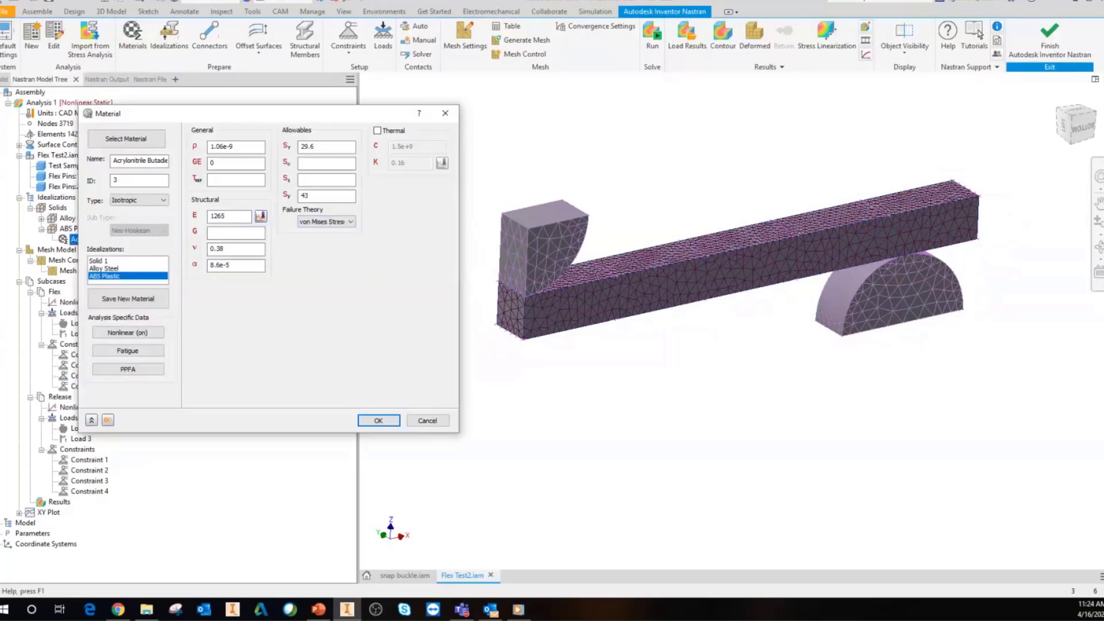
{"action": "left_click", "coordinate": [700, 3]}
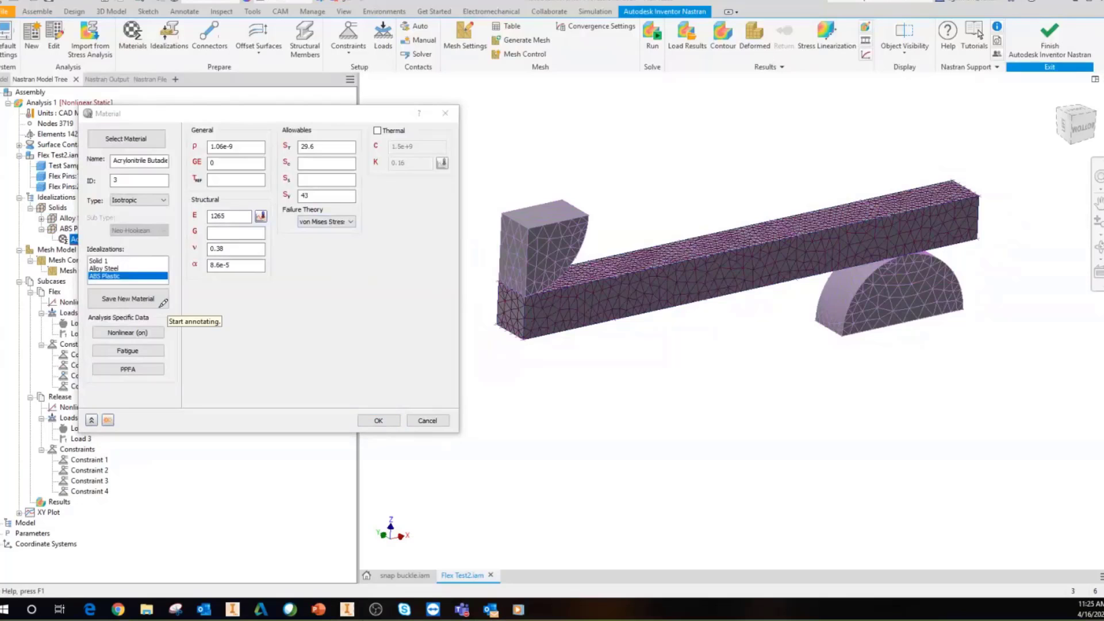
{"action": "mouse_move", "coordinate": [161, 301]}
{"action": "left_mouse_down"}
{"action": "mouse_move", "coordinate": [153, 401]}
{"action": "mouse_move", "coordinate": [154, 307]}
{"action": "left_mouse_up"}
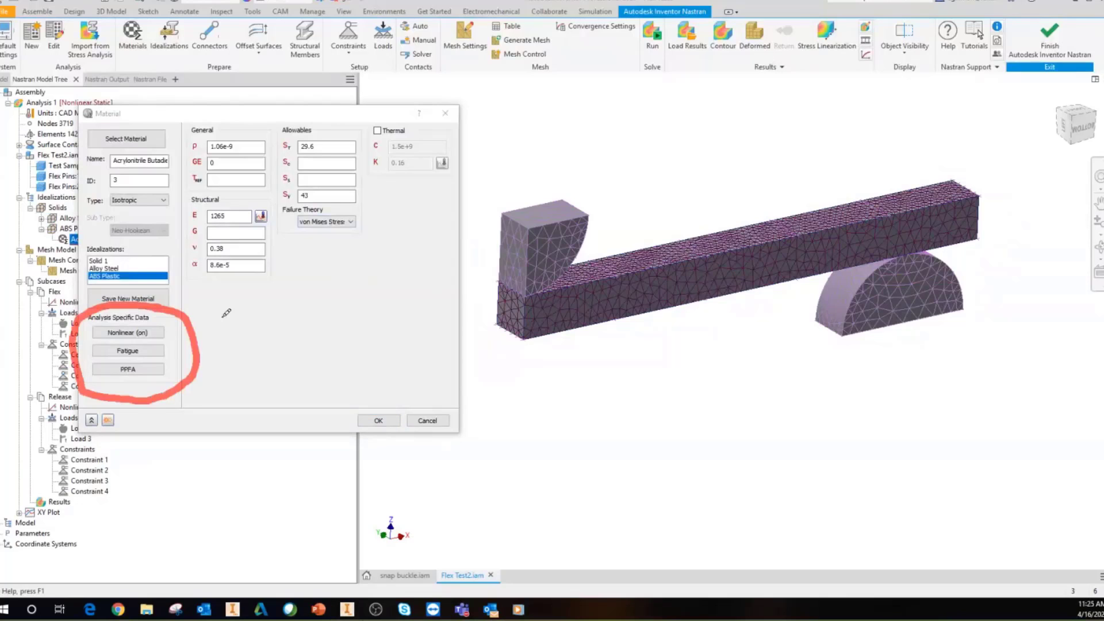
{"action": "left_click", "coordinate": [33, 85]}
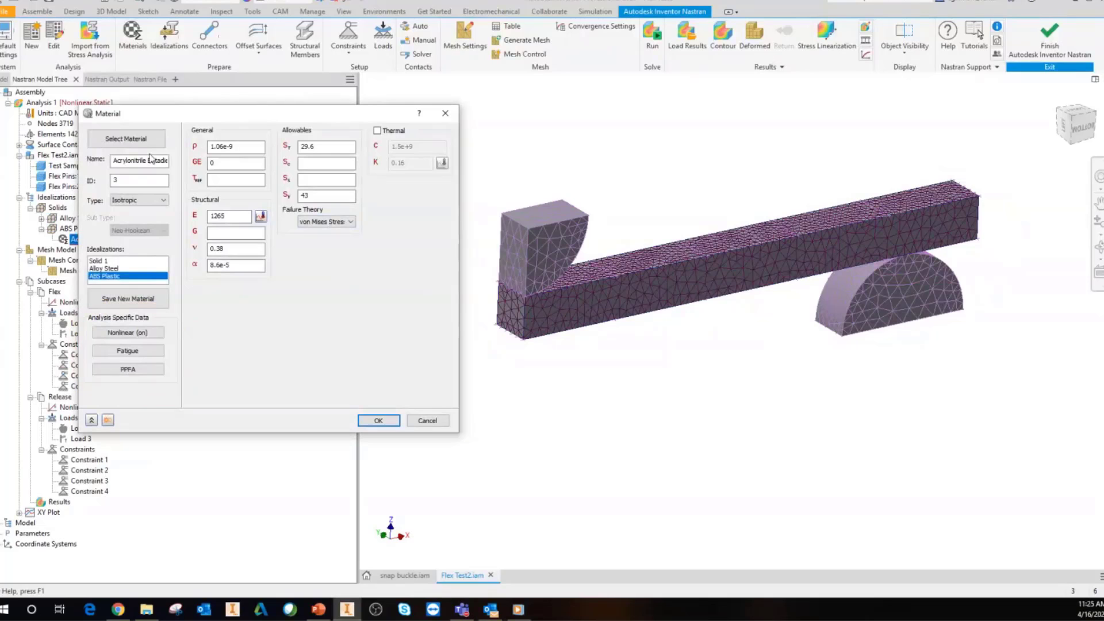
Step: Examine the ABS material's nonlinear data and its stress-strain plot, leaving the material unchanged
{"action": "left_click", "coordinate": [128, 333]}
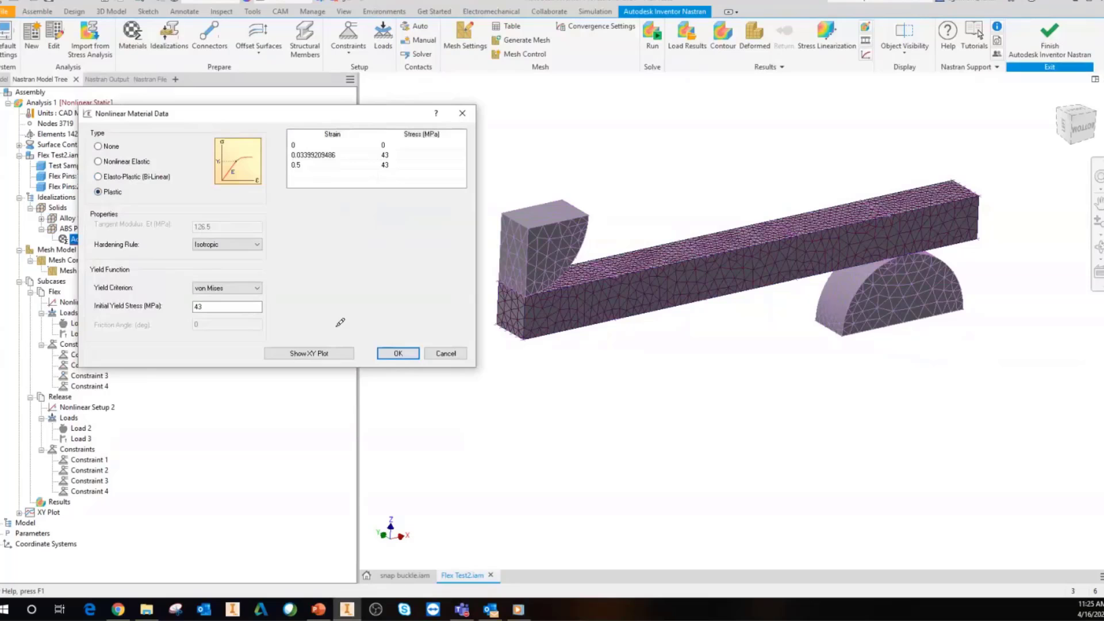
{"action": "left_click_drag", "start_coordinate": [348, 328], "coordinate": [390, 337]}
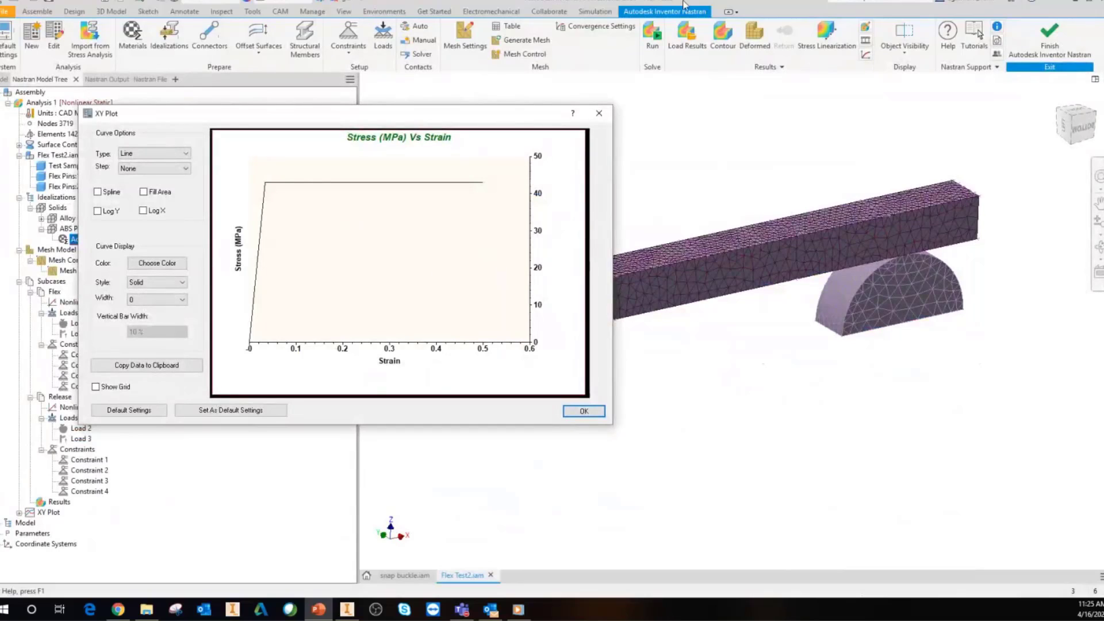
{"action": "mouse_move", "coordinate": [266, 162]}
{"action": "left_mouse_down"}
{"action": "mouse_move", "coordinate": [296, 181]}
{"action": "mouse_move", "coordinate": [475, 186]}
{"action": "mouse_move", "coordinate": [461, 198]}
{"action": "left_mouse_up"}
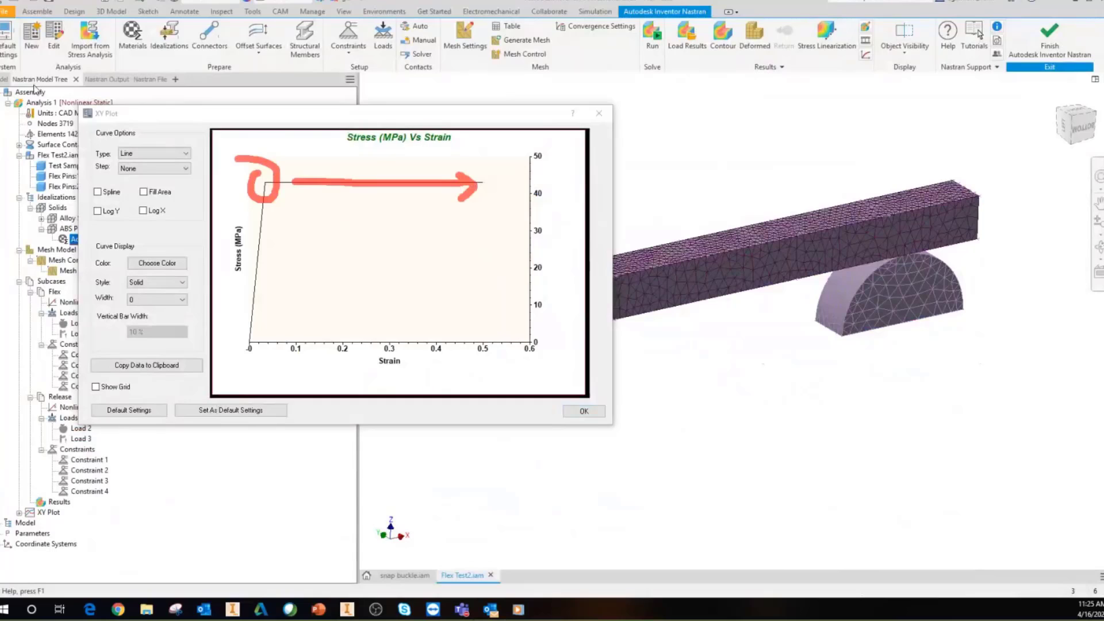
{"action": "key", "text": "Escape"}
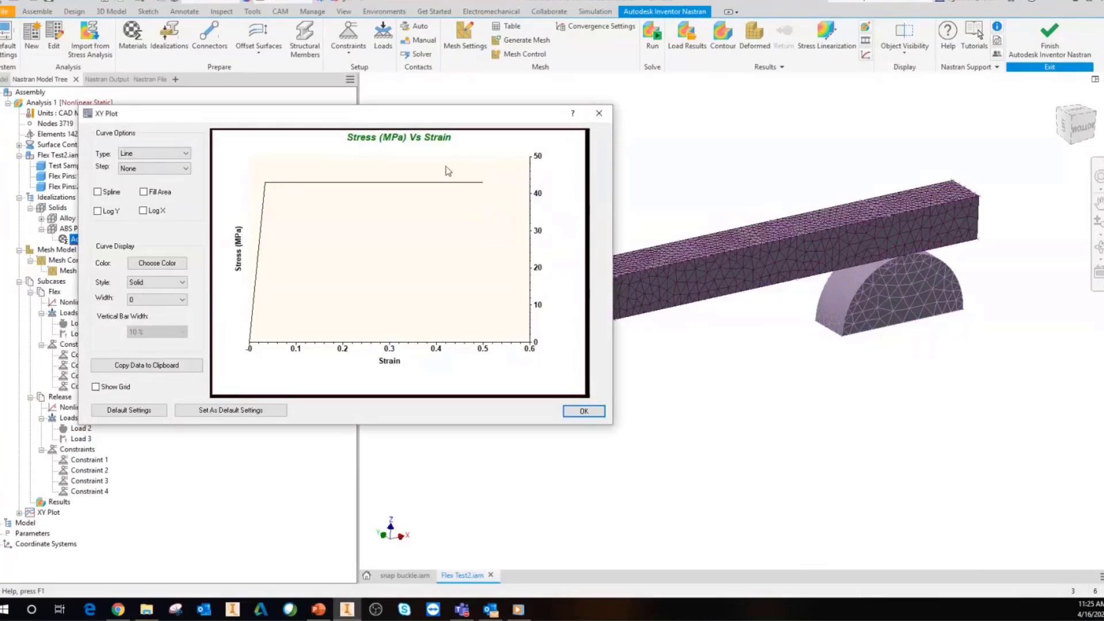
{"action": "left_click", "coordinate": [598, 114]}
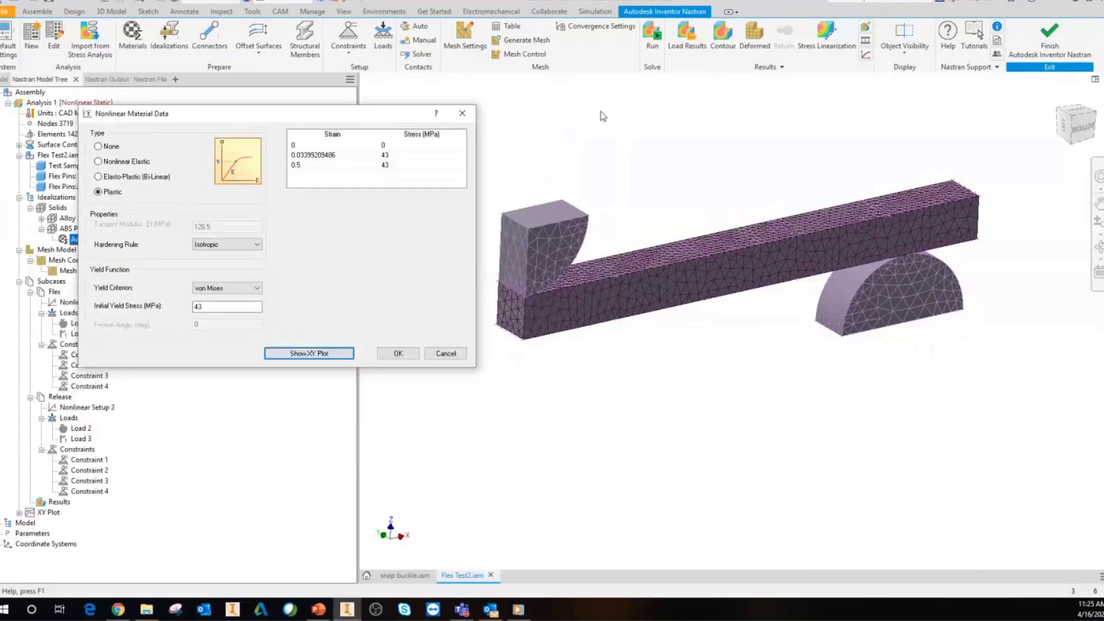
{"action": "left_click", "coordinate": [443, 353]}
{"action": "left_click", "coordinate": [433, 423]}
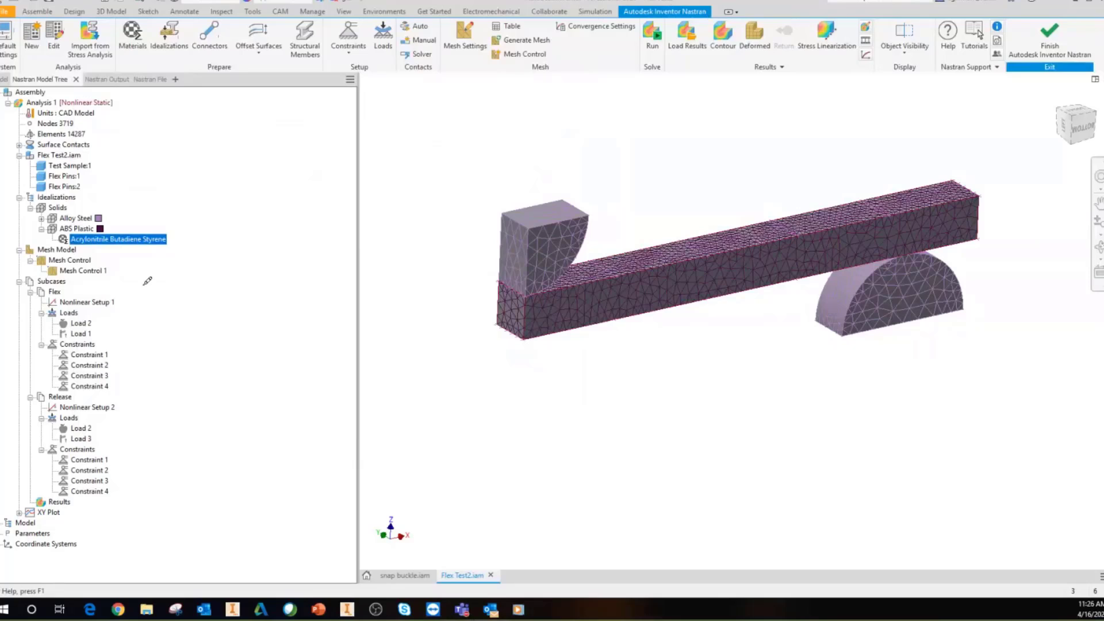
{"action": "mouse_move", "coordinate": [80, 276]}
{"action": "left_mouse_down"}
{"action": "mouse_move", "coordinate": [22, 290]}
{"action": "mouse_move", "coordinate": [86, 300]}
{"action": "mouse_move", "coordinate": [80, 279]}
{"action": "left_mouse_up"}
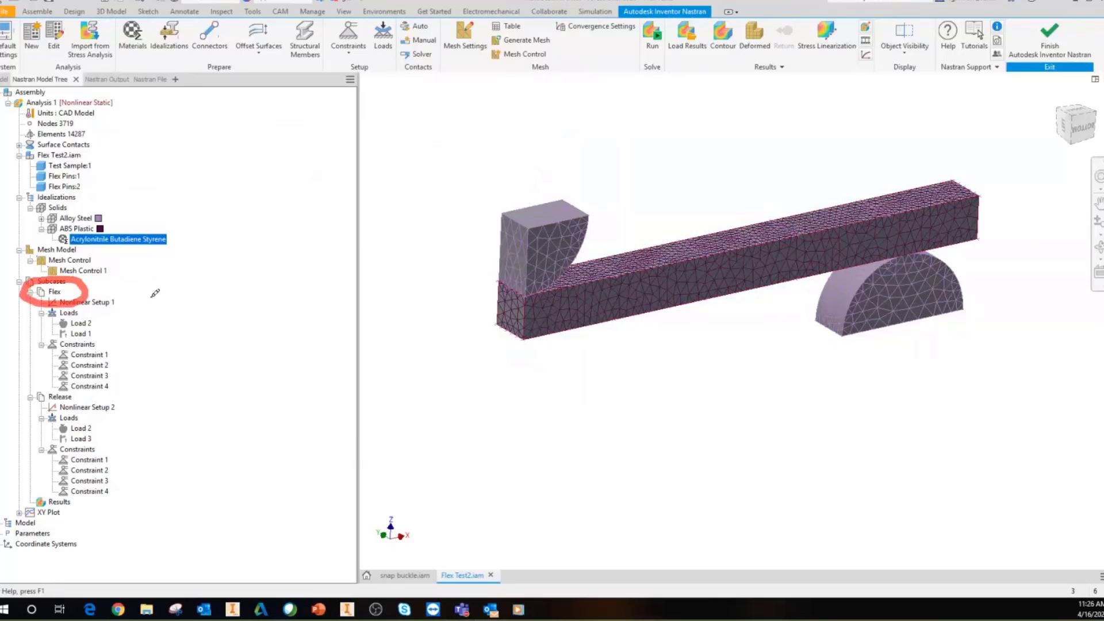
{"action": "mouse_move", "coordinate": [65, 381]}
{"action": "left_mouse_down"}
{"action": "mouse_move", "coordinate": [28, 403]}
{"action": "mouse_move", "coordinate": [57, 409]}
{"action": "mouse_move", "coordinate": [83, 377]}
{"action": "left_mouse_up"}
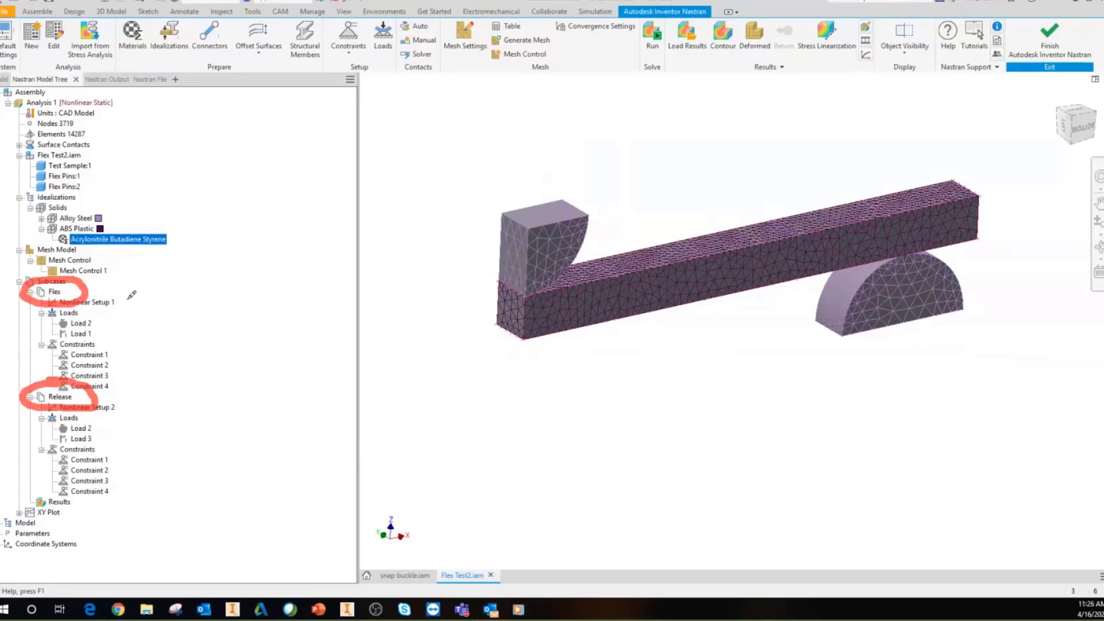
{"action": "mouse_move", "coordinate": [128, 298]}
{"action": "left_mouse_down"}
{"action": "mouse_move", "coordinate": [144, 362]}
{"action": "mouse_move", "coordinate": [134, 397]}
{"action": "mouse_move", "coordinate": [125, 384]}
{"action": "mouse_move", "coordinate": [134, 401]}
{"action": "mouse_move", "coordinate": [154, 385]}
{"action": "mouse_move", "coordinate": [186, 392]}
{"action": "mouse_move", "coordinate": [183, 406]}
{"action": "left_mouse_up"}
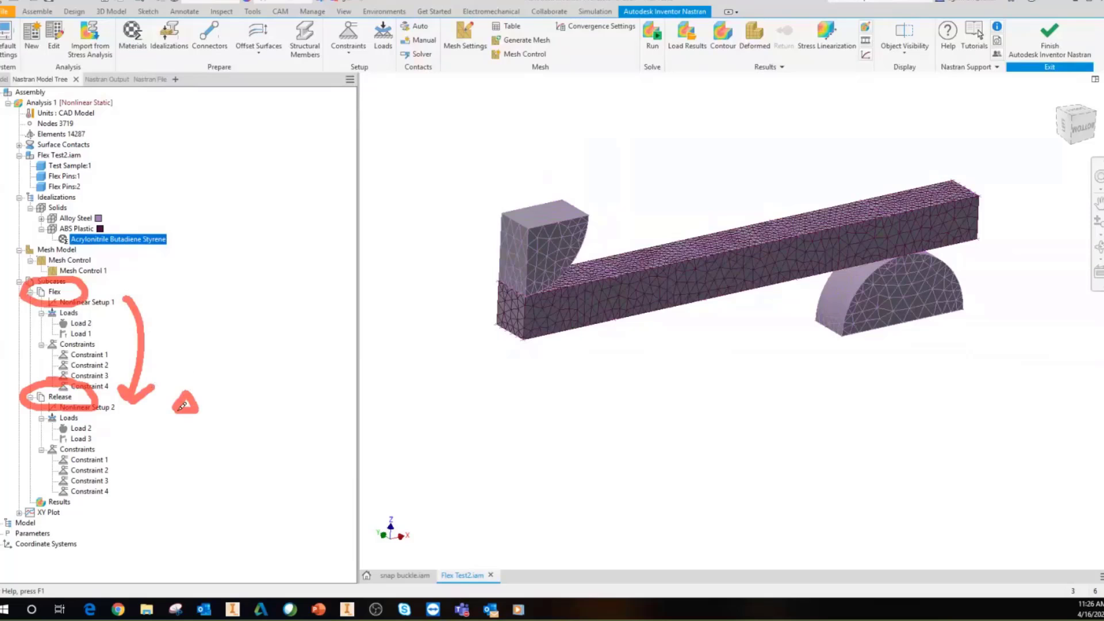
{"action": "left_click_drag", "start_coordinate": [319, 412], "coordinate": [328, 391]}
{"action": "mouse_move", "coordinate": [176, 378]}
{"action": "left_mouse_down"}
{"action": "mouse_move", "coordinate": [264, 402]}
{"action": "mouse_move", "coordinate": [323, 390]}
{"action": "mouse_move", "coordinate": [357, 364]}
{"action": "left_mouse_up"}
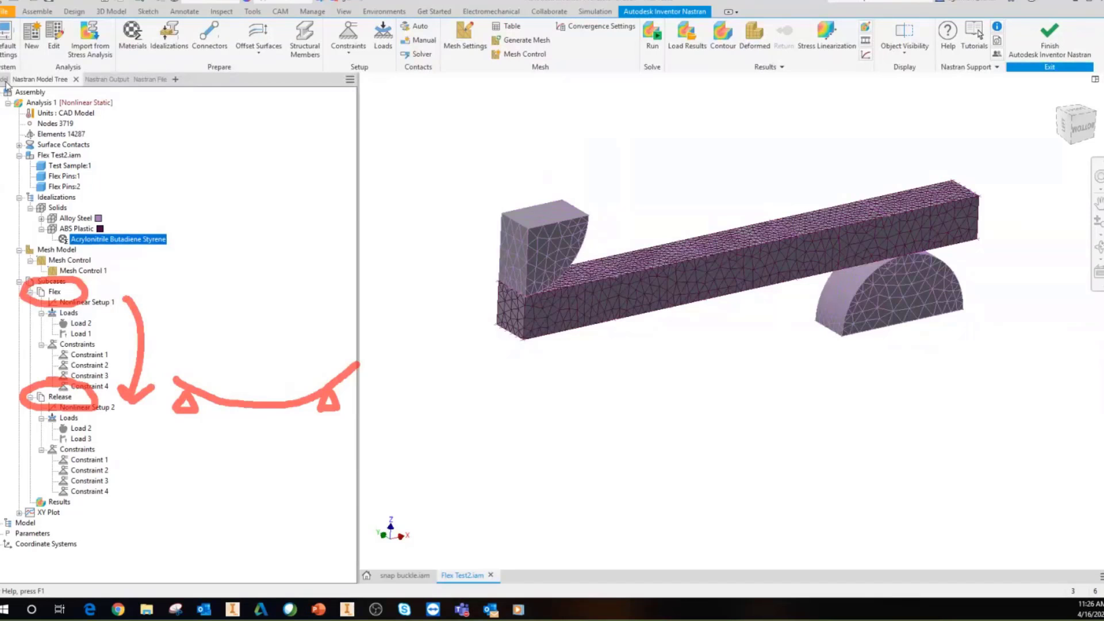
{"action": "key", "text": "Escape"}
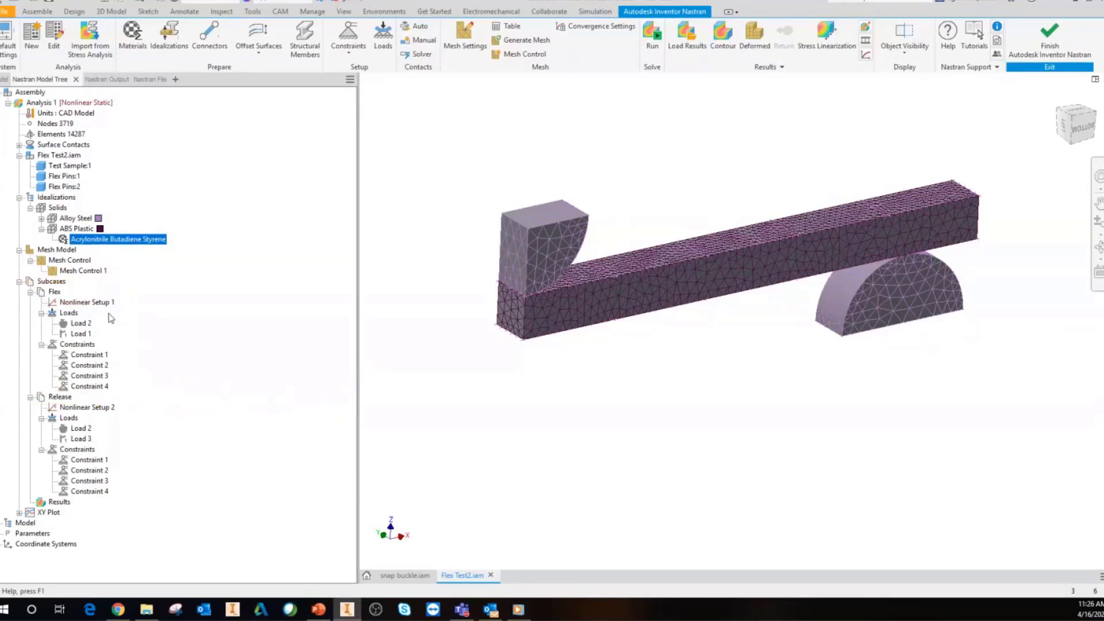
Step: Inspect the enforced displacement components of Load 1 in the Flex subcase without changing them
{"action": "right_click", "coordinate": [83, 333]}
{"action": "left_click", "coordinate": [343, 288]}
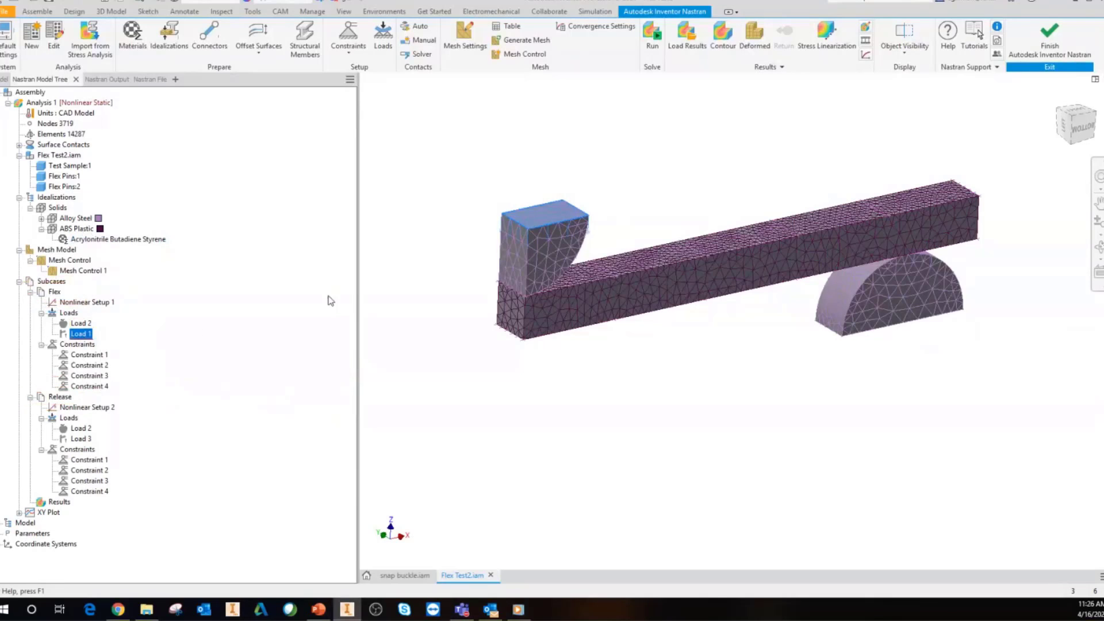
{"action": "scroll", "coordinate": [568, 215], "scroll_direction": "down", "scroll_amount": 2}
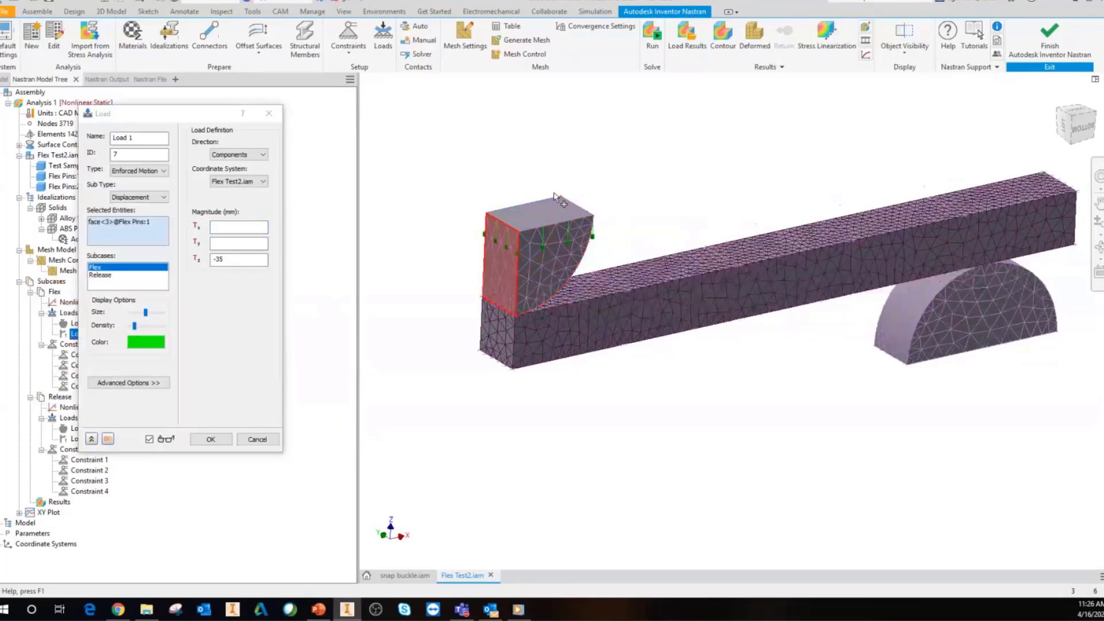
{"action": "left_click", "coordinate": [224, 228]}
{"action": "double_click", "coordinate": [224, 260]}
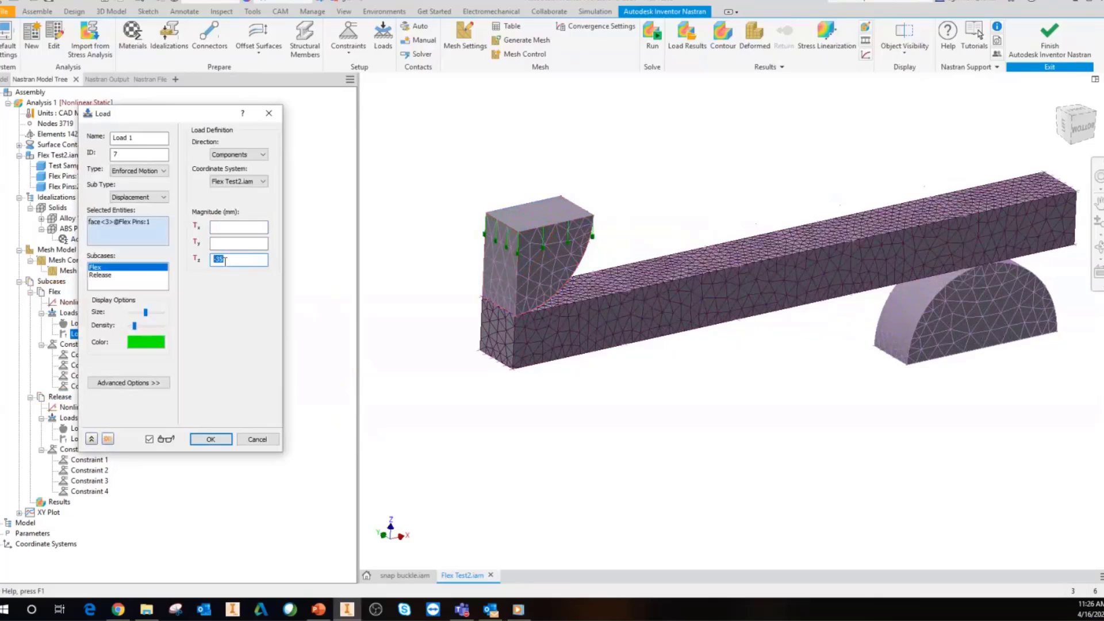
{"action": "left_click", "coordinate": [257, 439]}
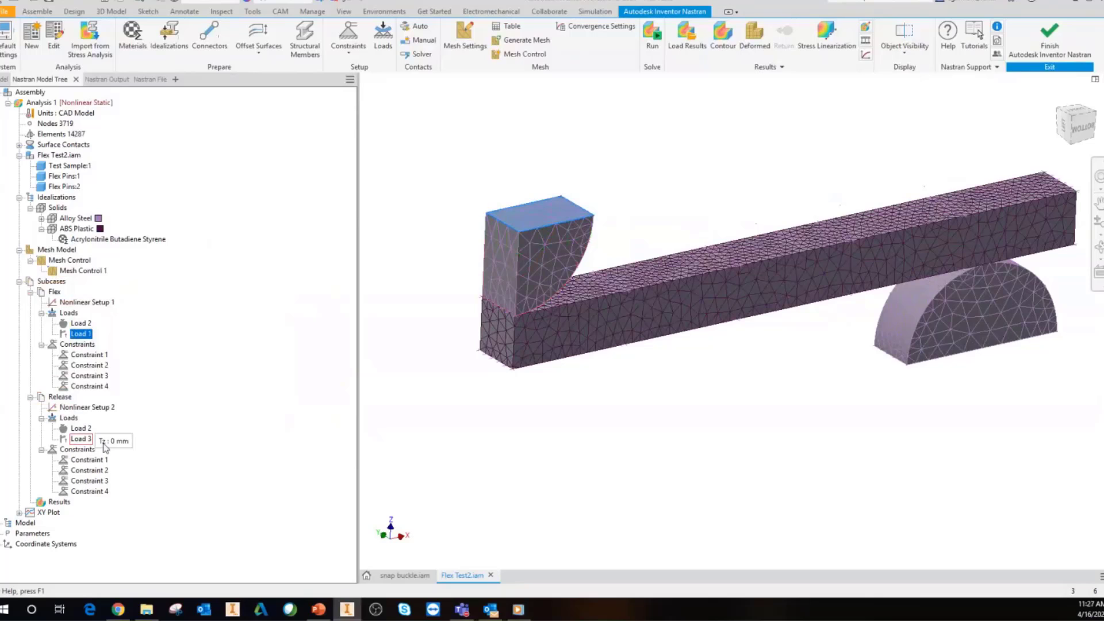
Step: Inspect the enforced displacement components of Load 3 in the Release subcase without changing them
{"action": "right_click", "coordinate": [84, 440]}
{"action": "left_click", "coordinate": [256, 314]}
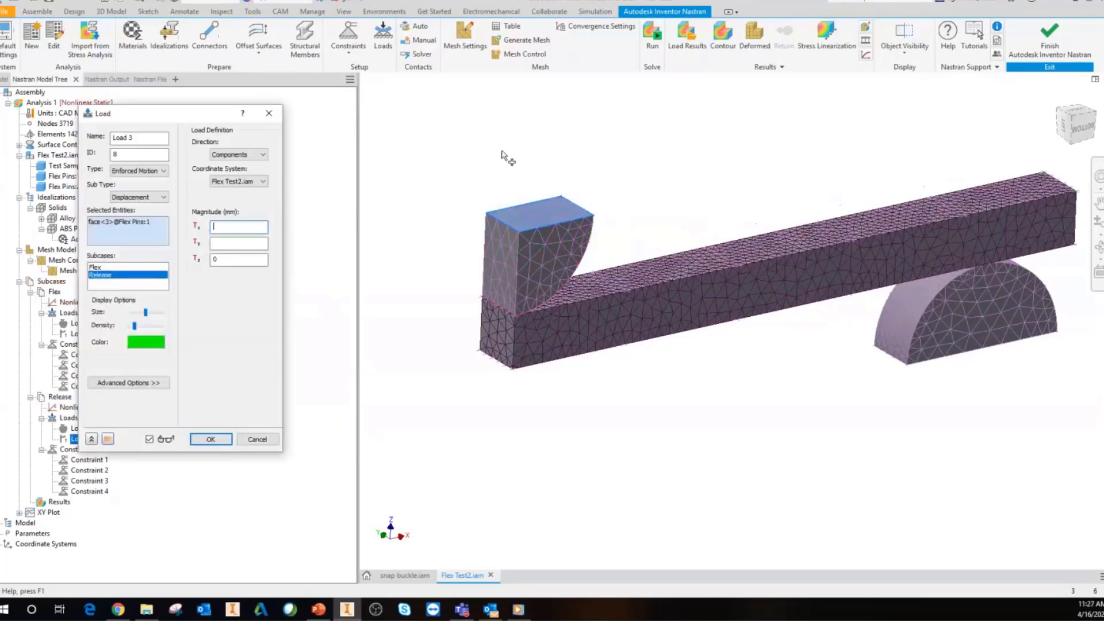
{"action": "left_click", "coordinate": [234, 258]}
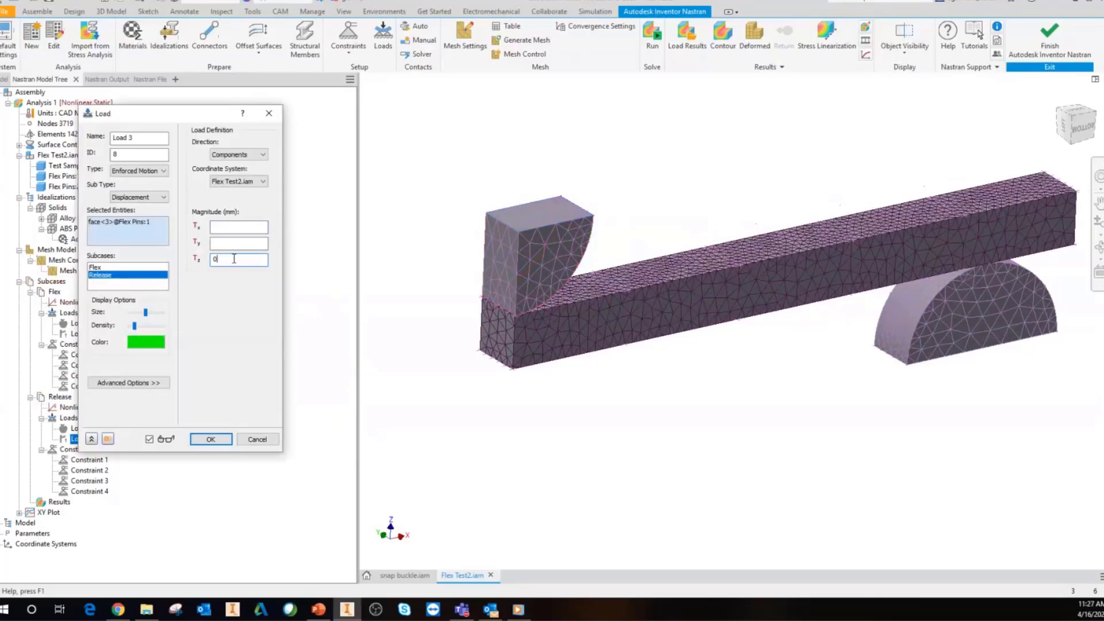
{"action": "left_click", "coordinate": [257, 439]}
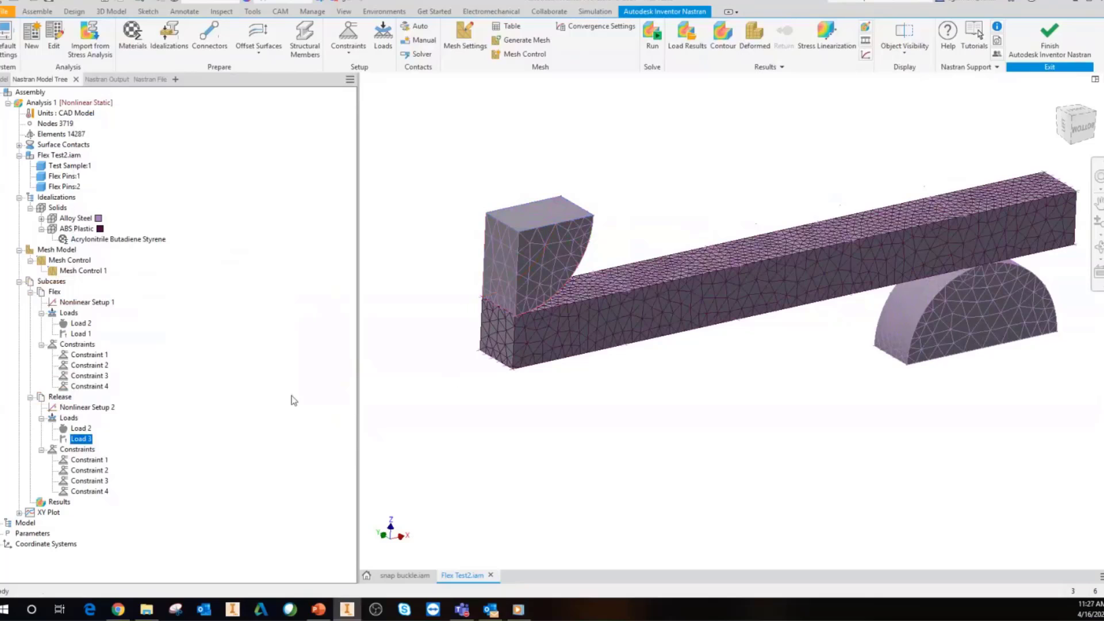
Step: Check the Release subcase's Load 2 components, and reopen Load 3 to review its enforced motion settings without changing them
{"action": "left_click", "coordinate": [81, 429]}
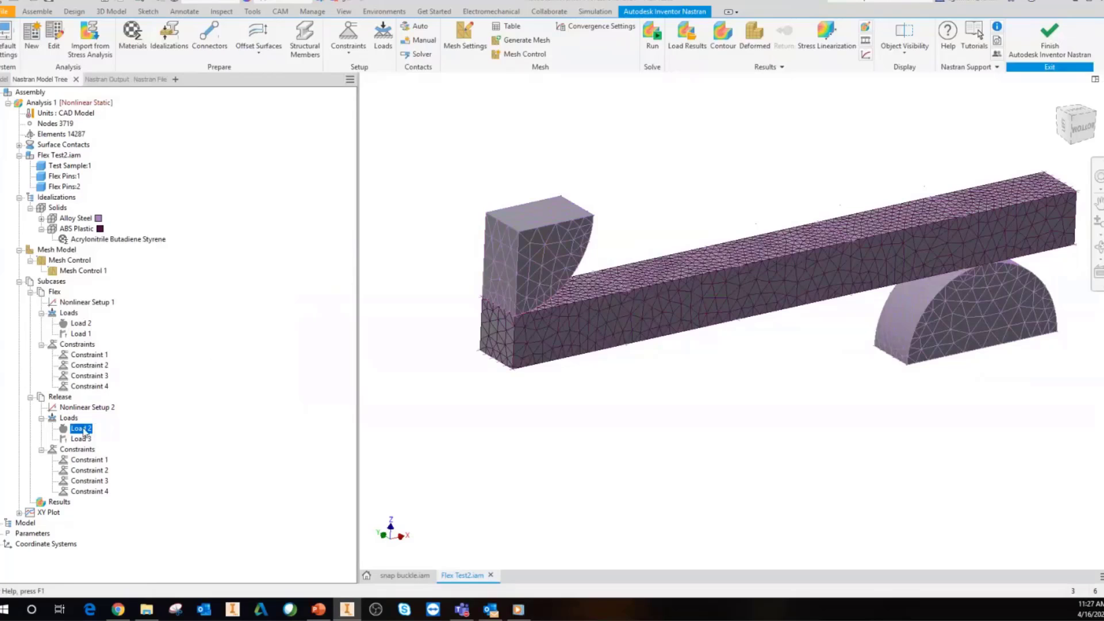
{"action": "mouse_move", "coordinate": [85, 433]}
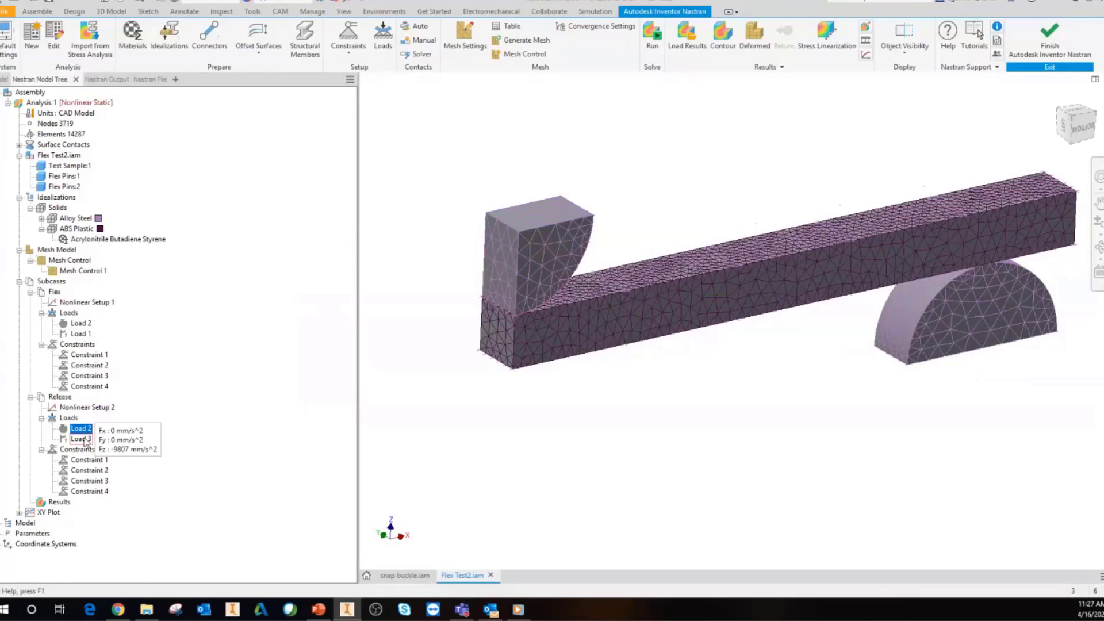
{"action": "right_click", "coordinate": [85, 441]}
{"action": "left_click", "coordinate": [107, 448]}
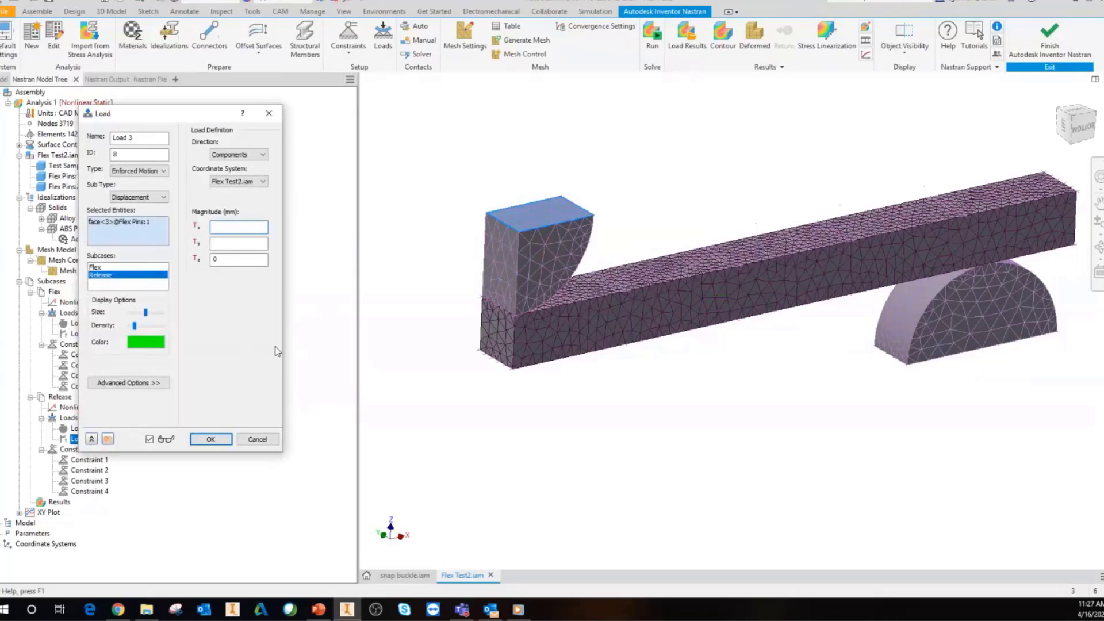
{"action": "left_click", "coordinate": [266, 442]}
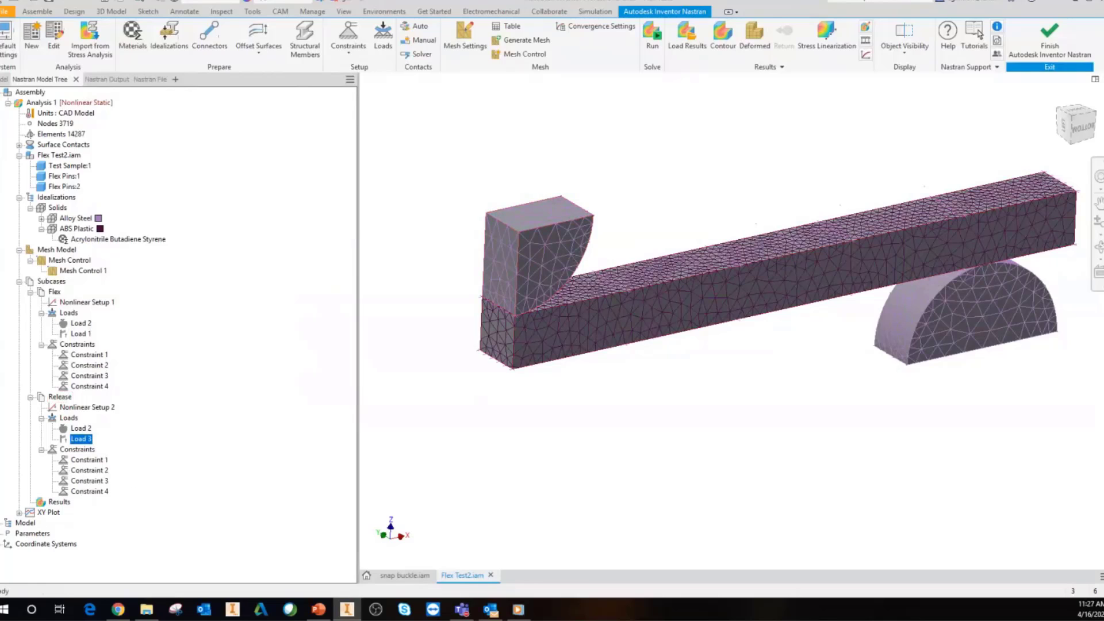
{"action": "left_click_drag", "start_coordinate": [450, 341], "coordinate": [456, 200]}
{"action": "mouse_move", "coordinate": [556, 171]}
{"action": "left_mouse_down"}
{"action": "mouse_move", "coordinate": [555, 184]}
{"action": "mouse_move", "coordinate": [573, 169]}
{"action": "left_mouse_up"}
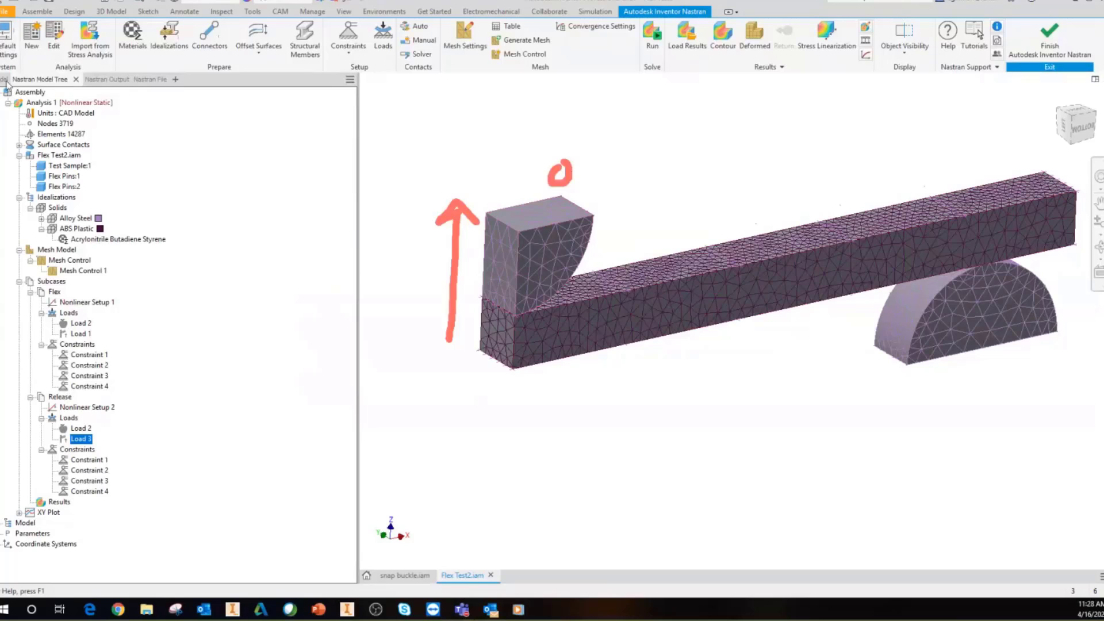
{"action": "left_click", "coordinate": [7, 82]}
Step: Display the solid von Mises stress contour from the results for the Flex increment INCR 20, LOAD=1.0
{"action": "right_click", "coordinate": [64, 502]}
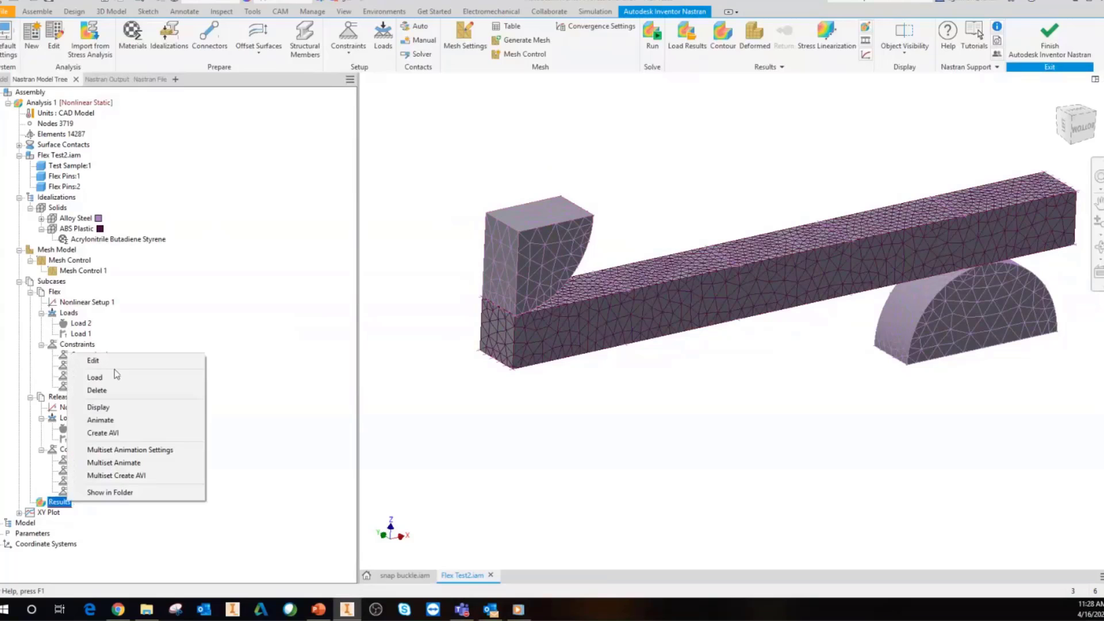
{"action": "left_click", "coordinate": [161, 360]}
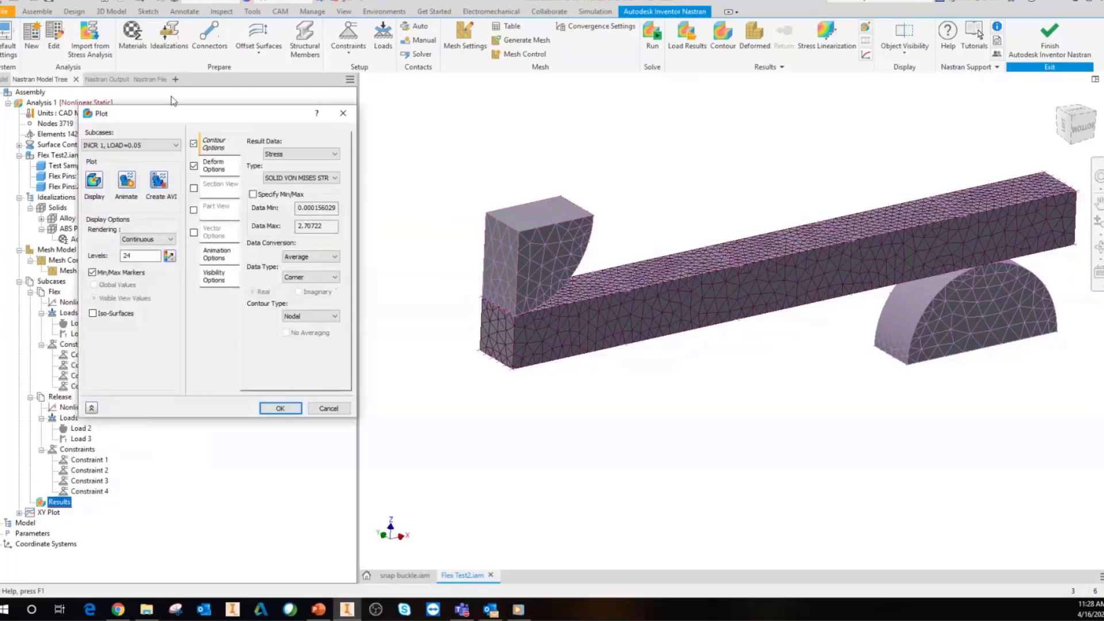
{"action": "left_click", "coordinate": [162, 144]}
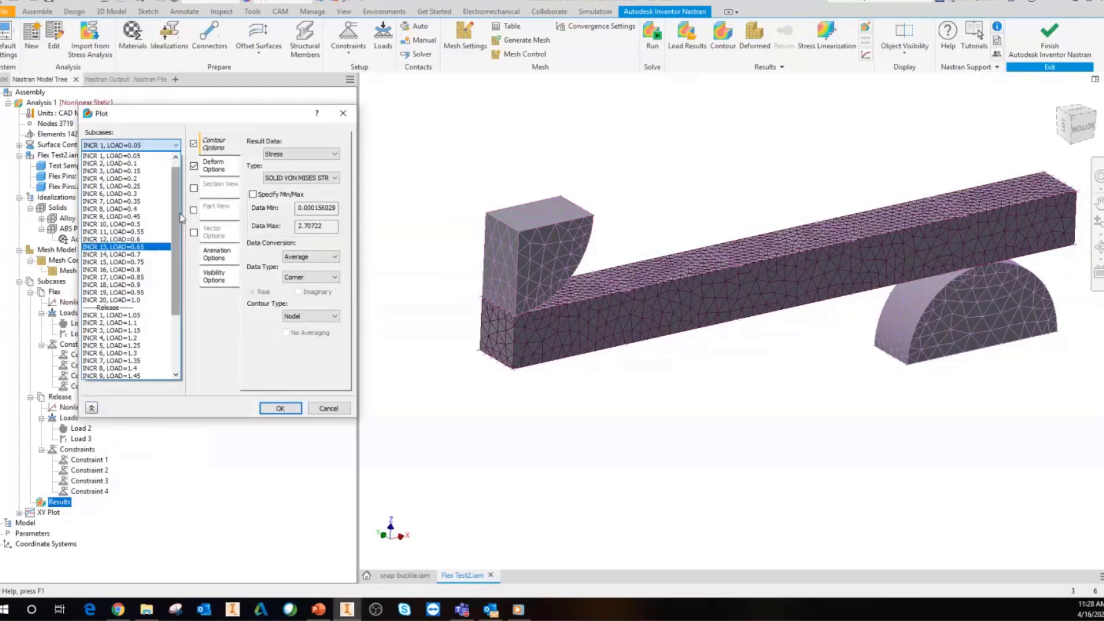
{"action": "scroll", "coordinate": [180, 217], "scroll_direction": "down", "scroll_amount": 4}
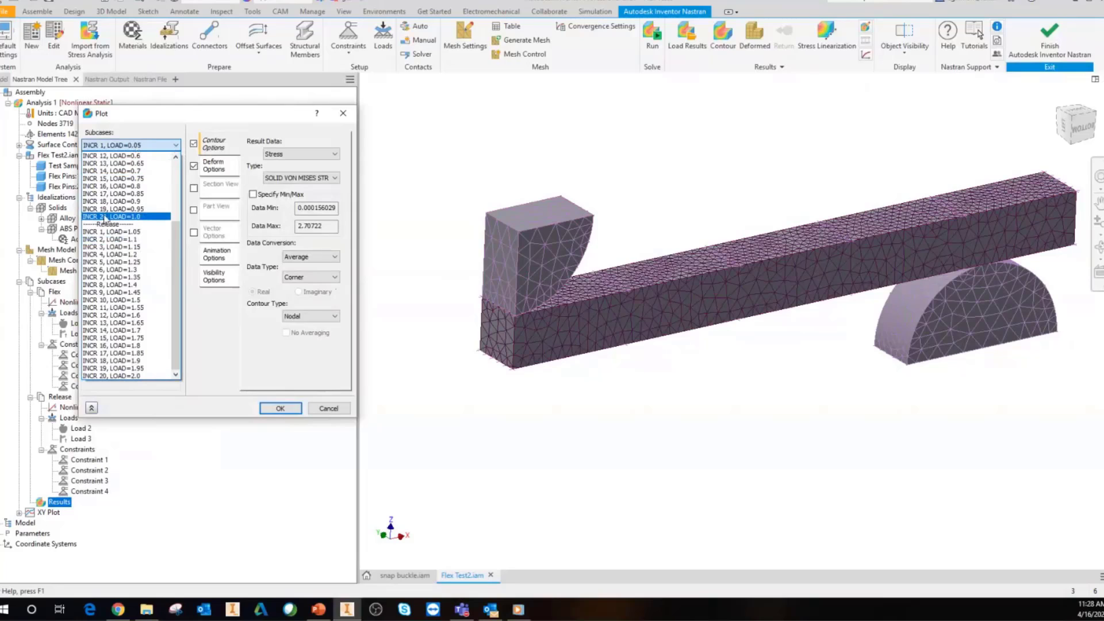
{"action": "left_click", "coordinate": [151, 217]}
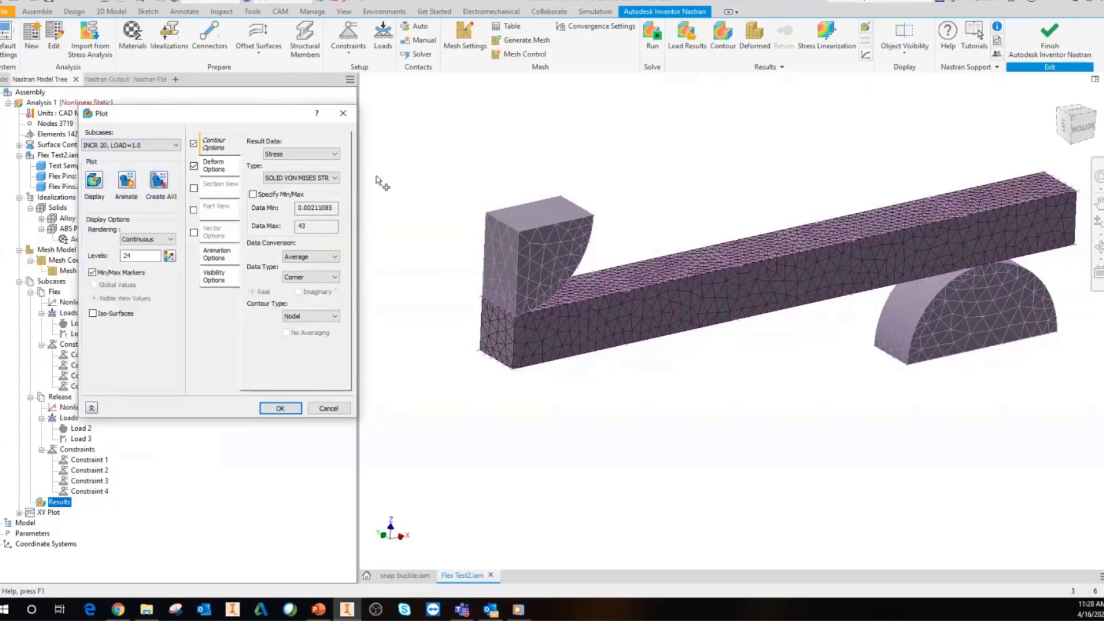
{"action": "left_click", "coordinate": [96, 182]}
Step: Examine the stress bands along the upper and lower edges of the bent beam beneath the loading pin in side view
{"action": "left_click", "coordinate": [1083, 128]}
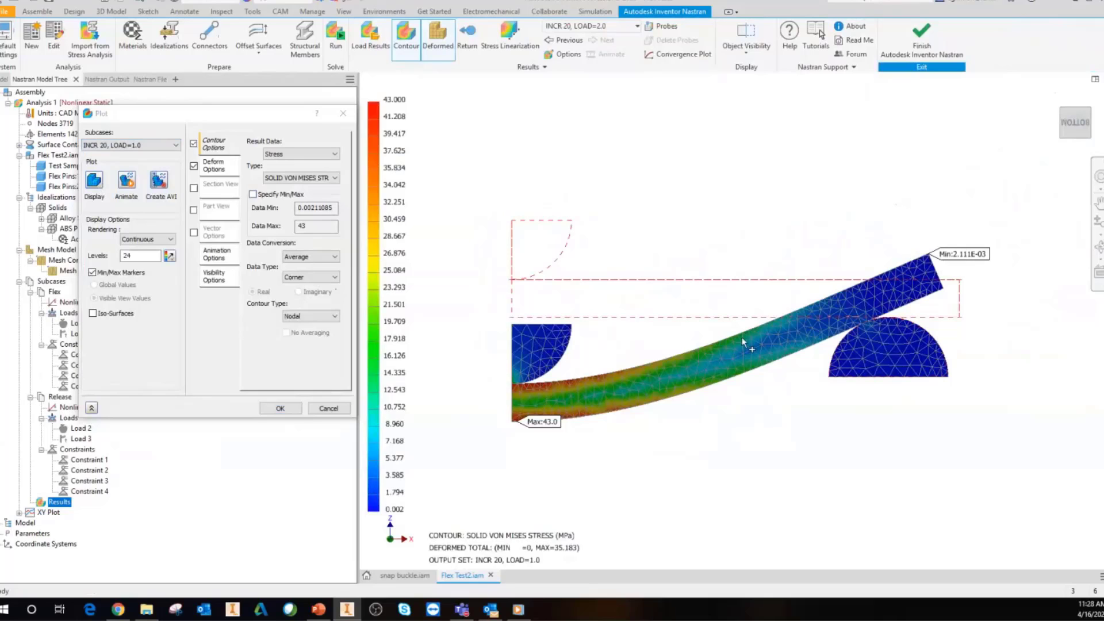
{"action": "scroll", "coordinate": [523, 401], "scroll_direction": "up", "scroll_amount": 5}
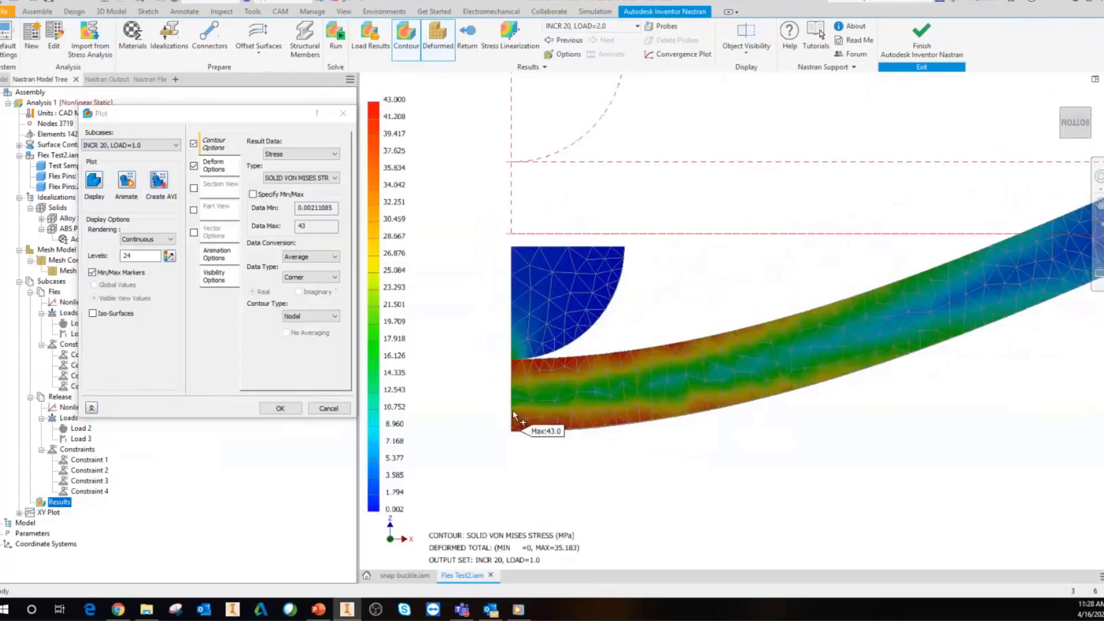
{"action": "scroll", "coordinate": [524, 406], "scroll_direction": "down", "scroll_amount": 2}
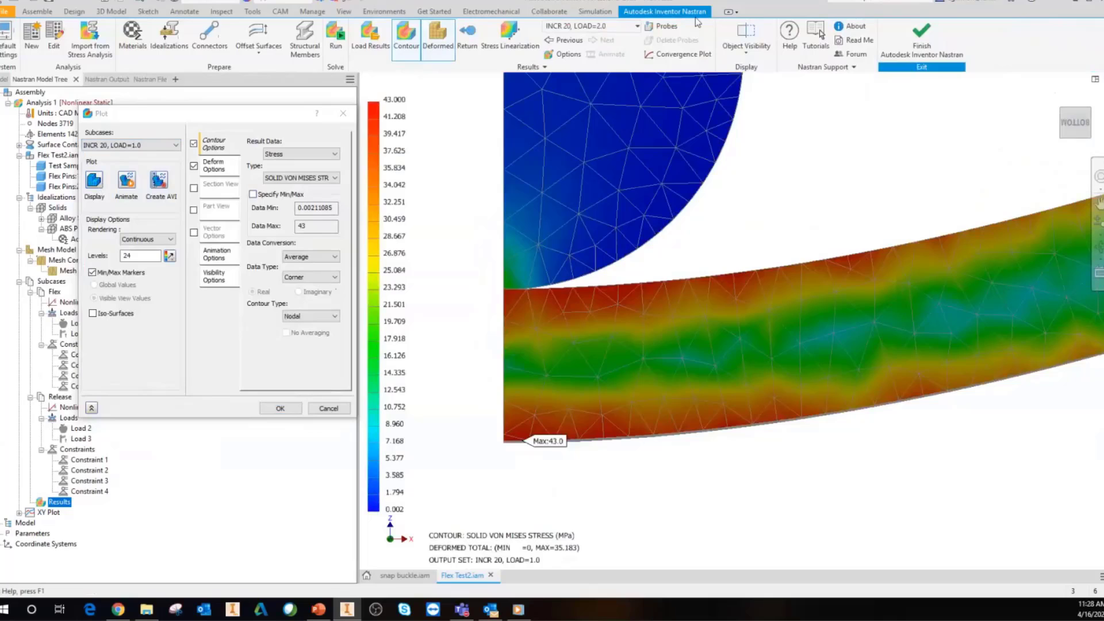
{"action": "mouse_move", "coordinate": [523, 276]}
{"action": "left_mouse_down"}
{"action": "mouse_move", "coordinate": [480, 328]}
{"action": "mouse_move", "coordinate": [533, 339]}
{"action": "left_mouse_up"}
{"action": "mouse_move", "coordinate": [737, 315]}
{"action": "left_mouse_down"}
{"action": "mouse_move", "coordinate": [797, 241]}
{"action": "mouse_move", "coordinate": [506, 276]}
{"action": "left_mouse_up"}
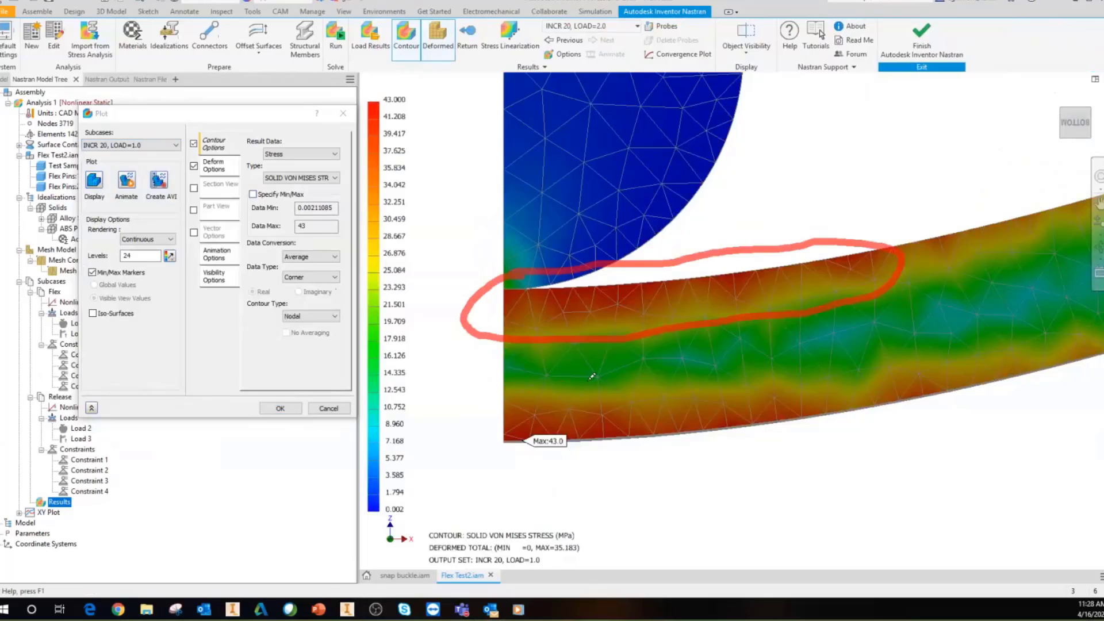
{"action": "mouse_move", "coordinate": [631, 379]}
{"action": "left_mouse_down"}
{"action": "mouse_move", "coordinate": [497, 485]}
{"action": "mouse_move", "coordinate": [805, 391]}
{"action": "mouse_move", "coordinate": [601, 393]}
{"action": "left_mouse_up"}
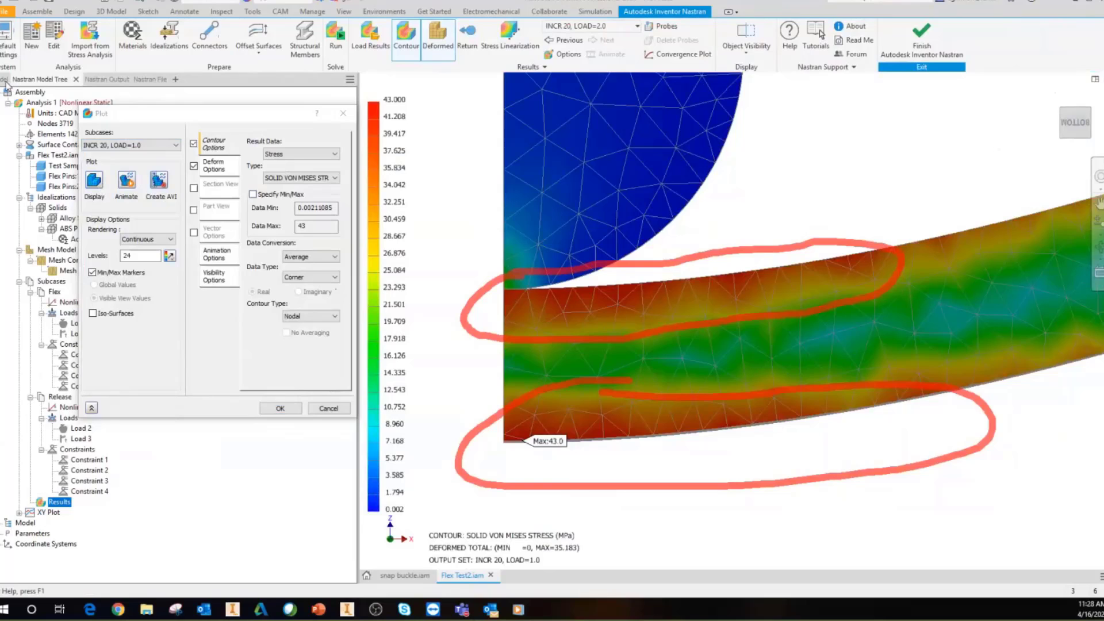
{"action": "key", "text": "Escape"}
{"action": "scroll", "coordinate": [622, 381], "scroll_direction": "down", "scroll_amount": 7}
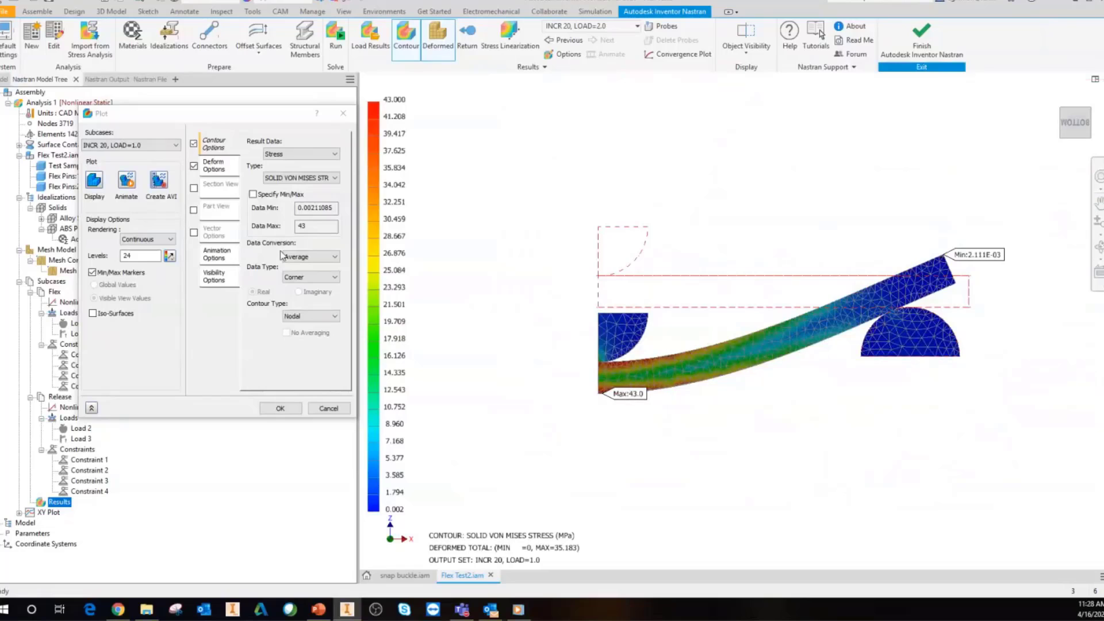
Step: Display the stress contour for the Release increment INCR 20, LOAD=2.0 and examine the beam's end beneath the loading pin
{"action": "left_click", "coordinate": [153, 146]}
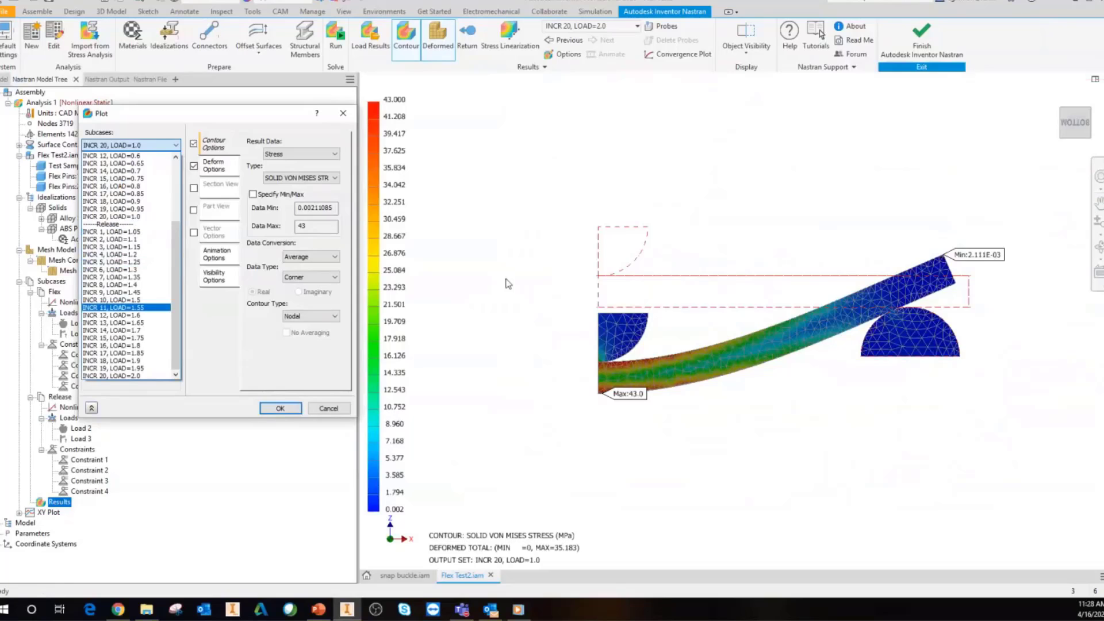
{"action": "left_click", "coordinate": [149, 376]}
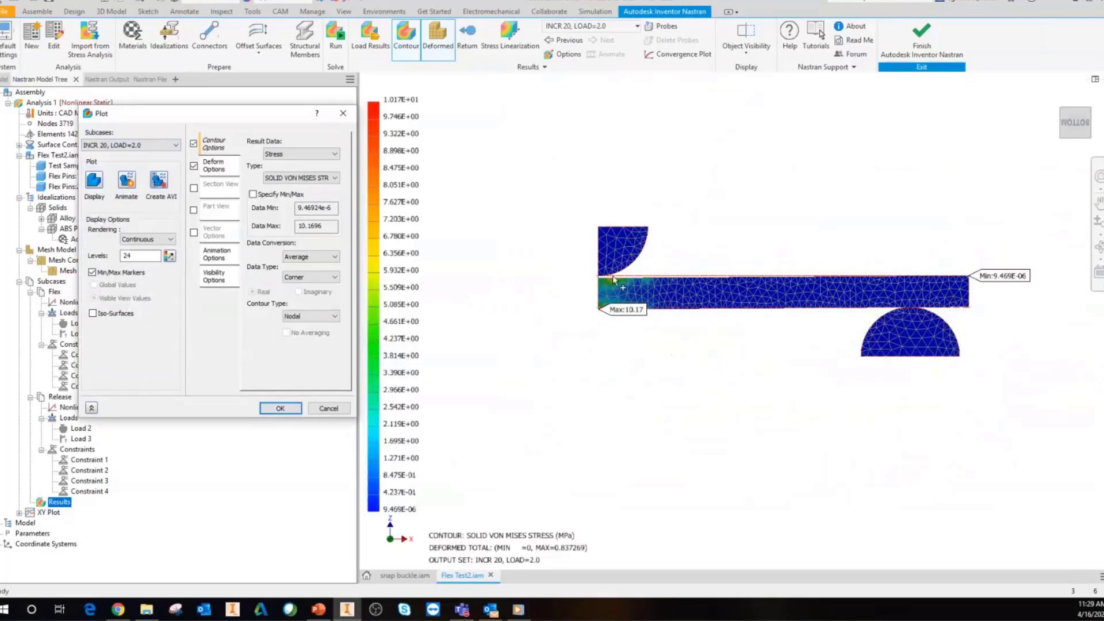
{"action": "scroll", "coordinate": [615, 280], "scroll_direction": "down", "scroll_amount": 4}
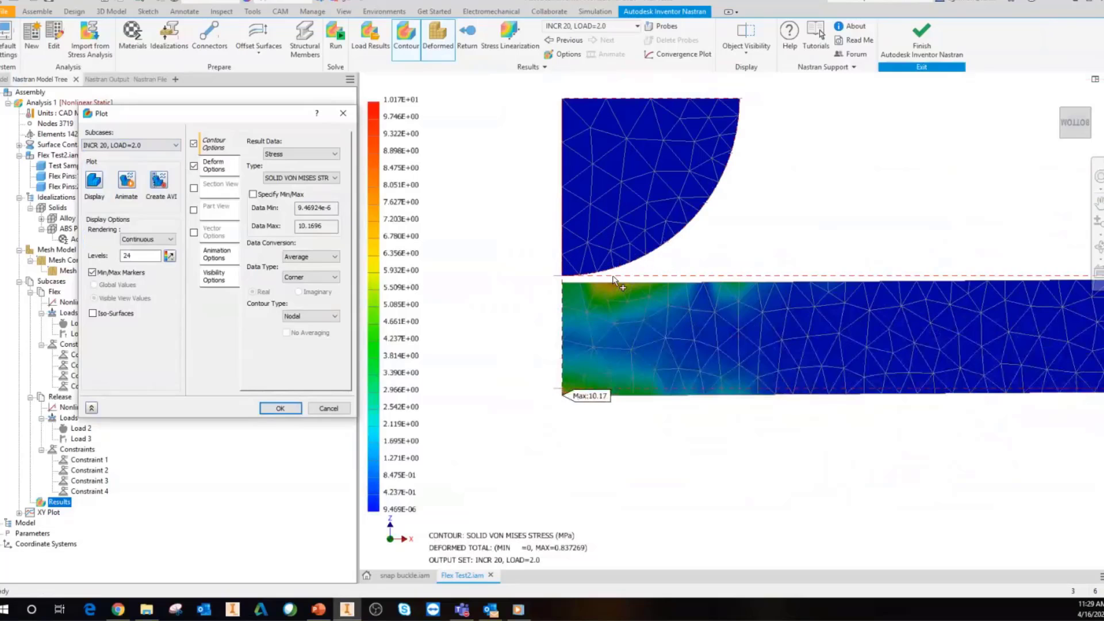
{"action": "scroll", "coordinate": [569, 281], "scroll_direction": "down", "scroll_amount": 2}
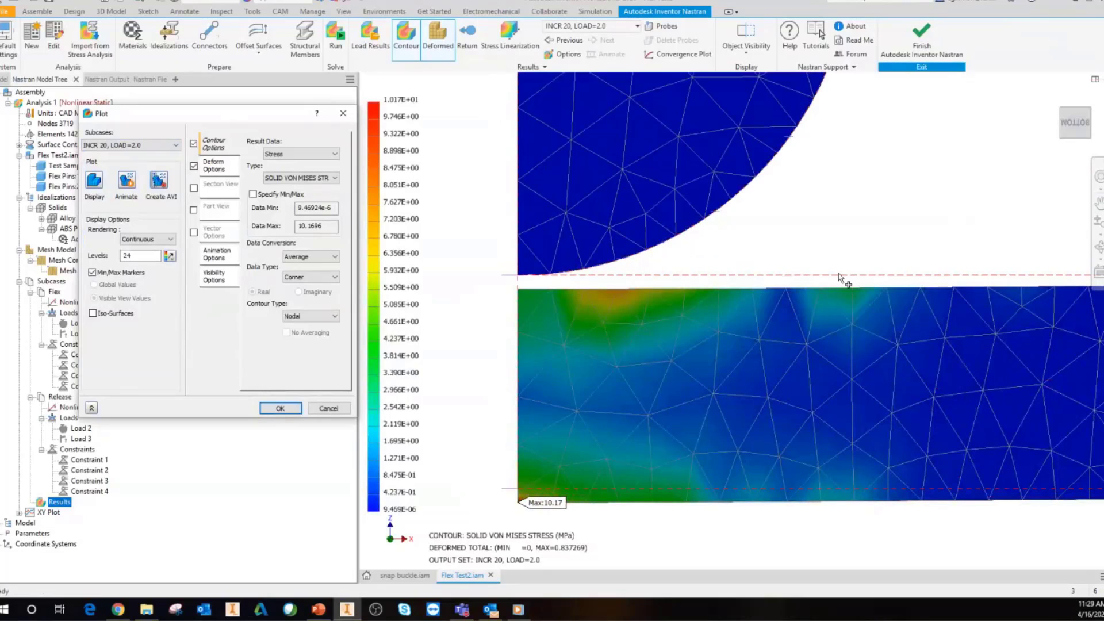
{"action": "middle_click_drag", "start_coordinate": [643, 324], "coordinate": [597, 312]}
{"action": "scroll", "coordinate": [597, 312], "scroll_direction": "up", "scroll_amount": 2}
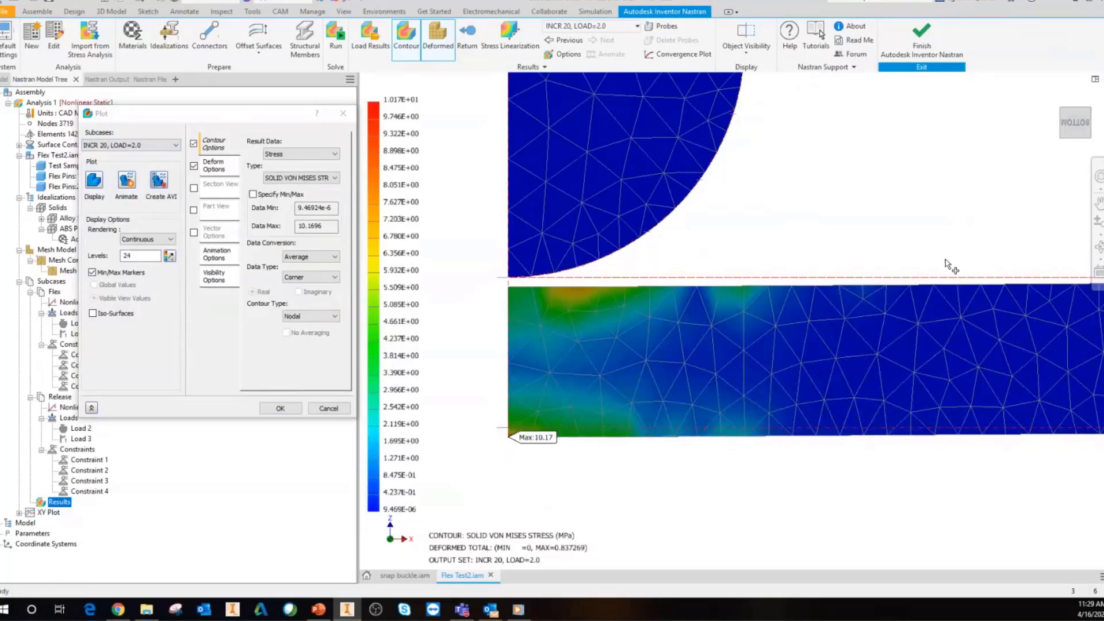
{"action": "scroll", "coordinate": [512, 314], "scroll_direction": "down", "scroll_amount": 2}
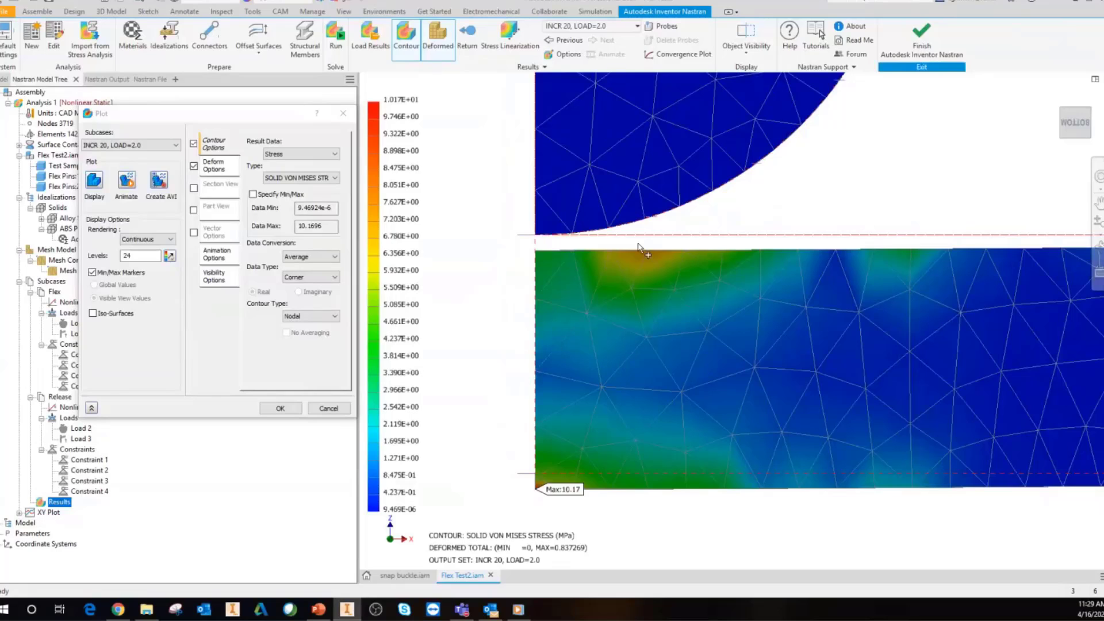
{"action": "scroll", "coordinate": [525, 417], "scroll_direction": "up", "scroll_amount": 2}
{"action": "scroll", "coordinate": [536, 383], "scroll_direction": "up", "scroll_amount": 4}
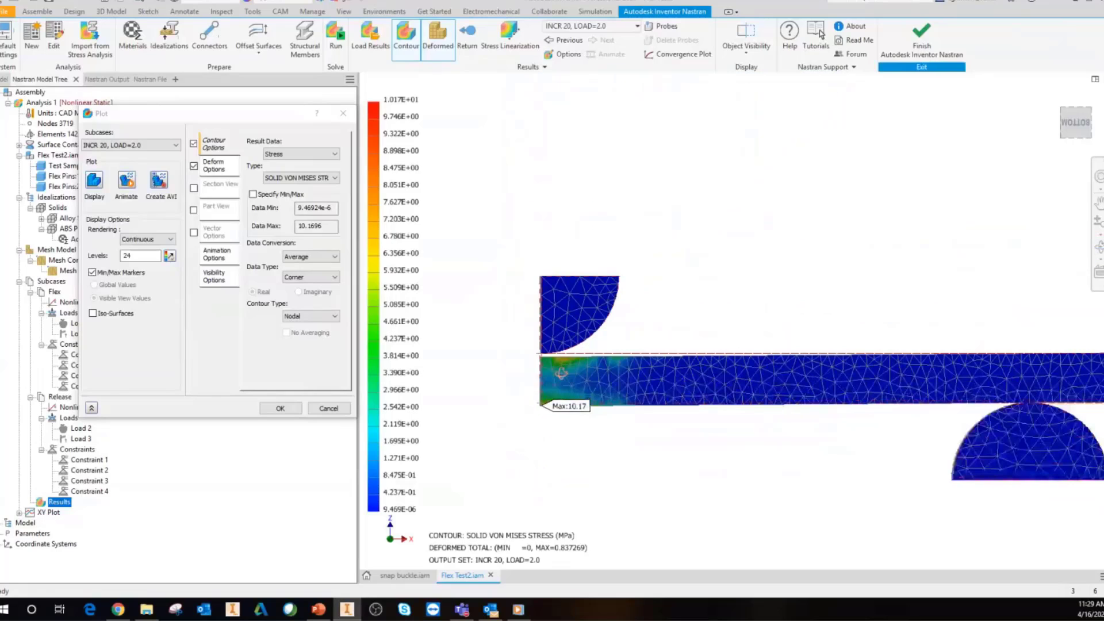
{"action": "mouse_move", "coordinate": [550, 368]}
{"action": "middle_mouse_down", "text": "shift"}
{"action": "mouse_move", "coordinate": [613, 366]}
{"action": "mouse_move", "coordinate": [552, 356]}
{"action": "middle_mouse_up", "text": "shift"}
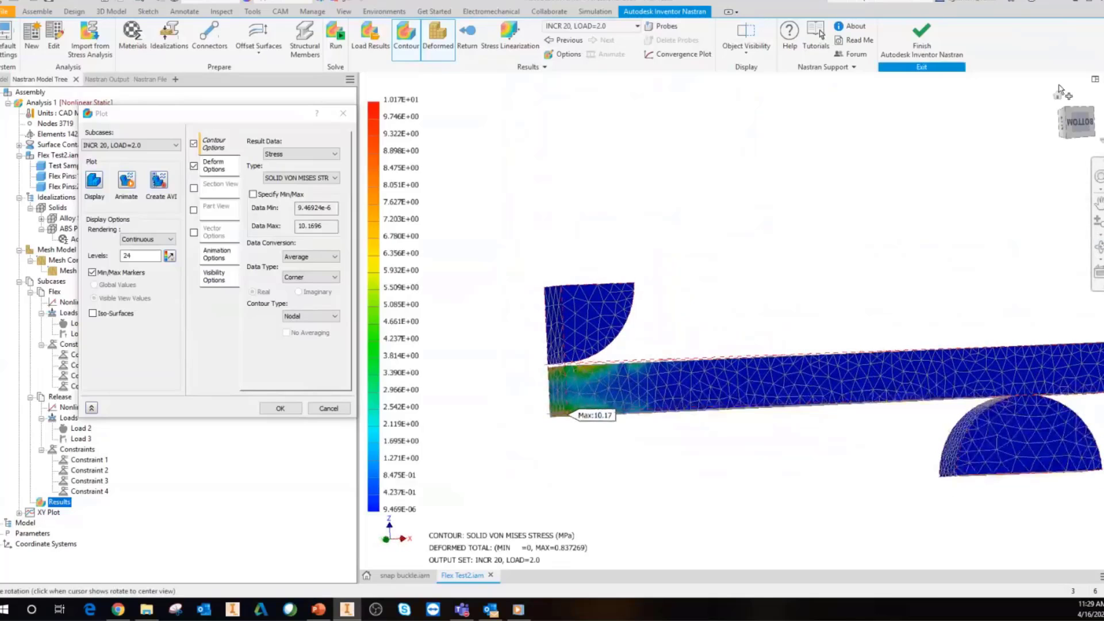
{"action": "left_click", "coordinate": [1077, 122]}
{"action": "scroll", "coordinate": [513, 310], "scroll_direction": "down", "scroll_amount": 4}
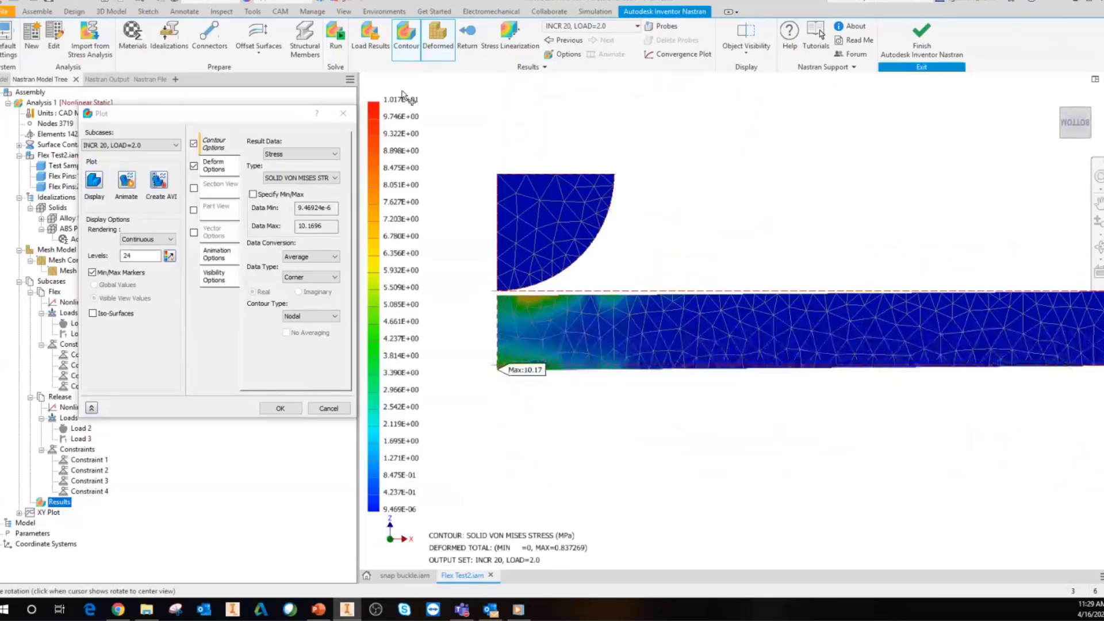
Step: Change the contour's result data to total Displacement, inspect the gap at the loading pin, and close the plot settings
{"action": "left_click", "coordinate": [309, 151]}
{"action": "left_click", "coordinate": [300, 165]}
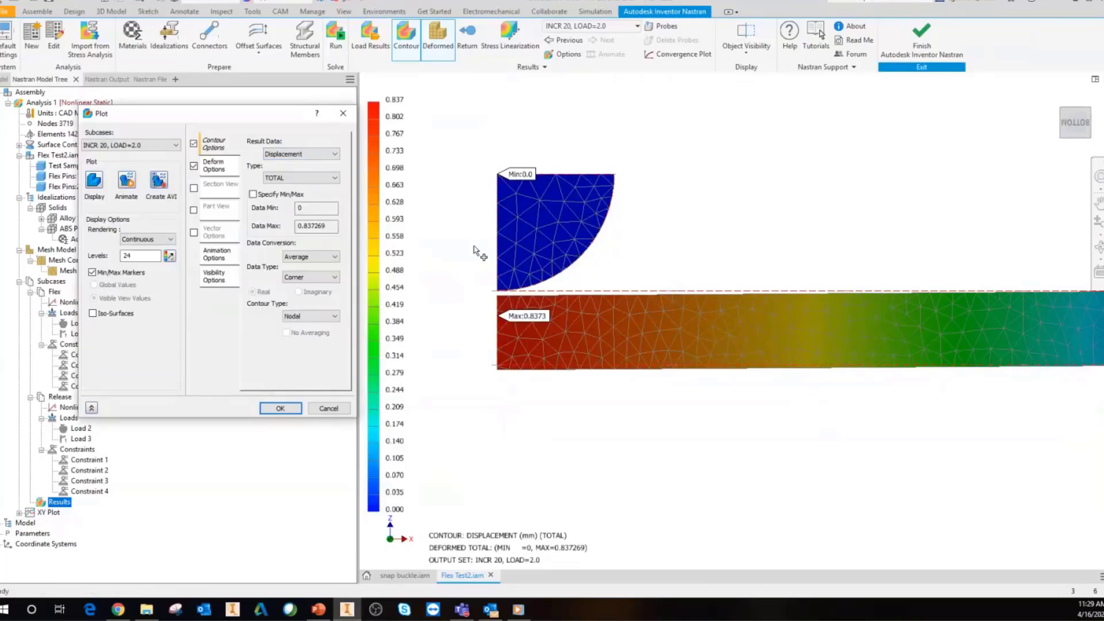
{"action": "scroll", "coordinate": [471, 231], "scroll_direction": "up", "scroll_amount": 3}
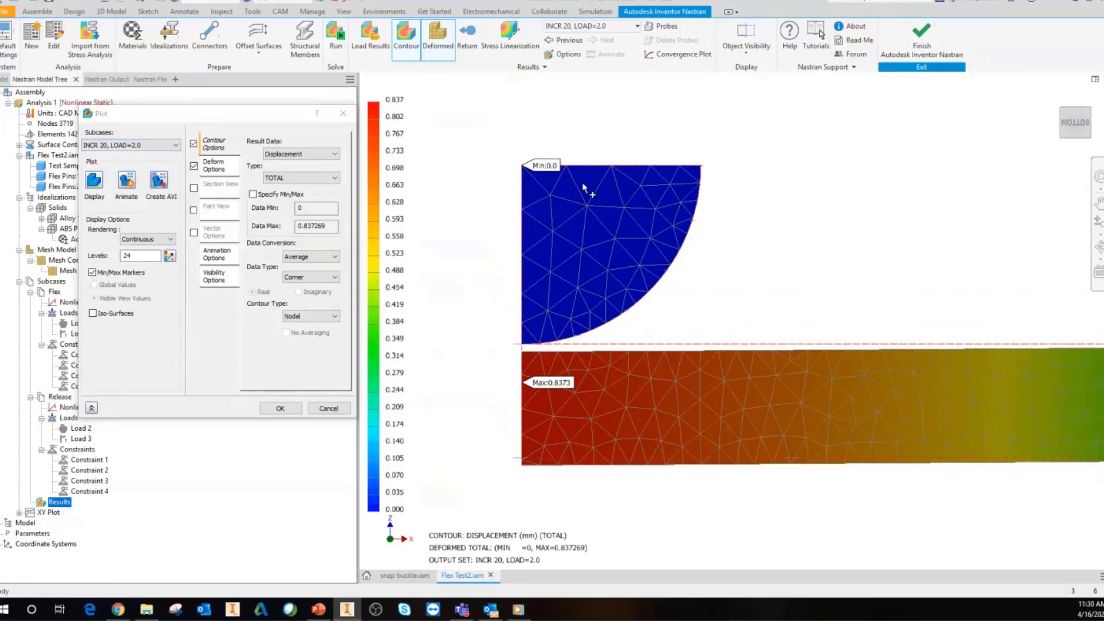
{"action": "left_click", "coordinate": [334, 410]}
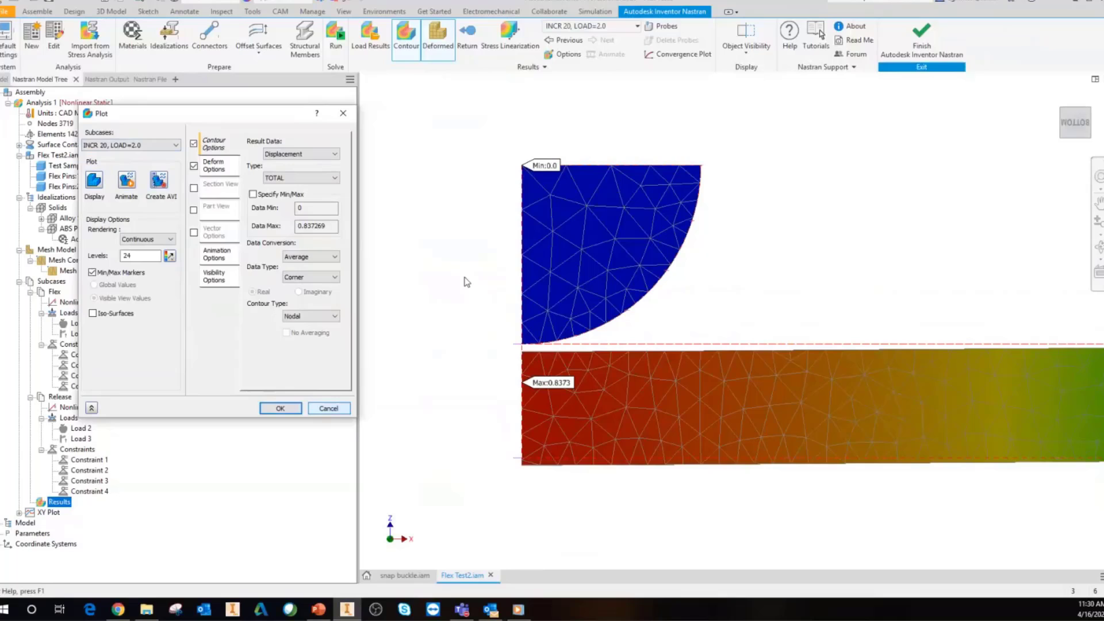
{"action": "key", "text": "Return"}
{"action": "scroll", "coordinate": [471, 273], "scroll_direction": "down", "scroll_amount": 5}
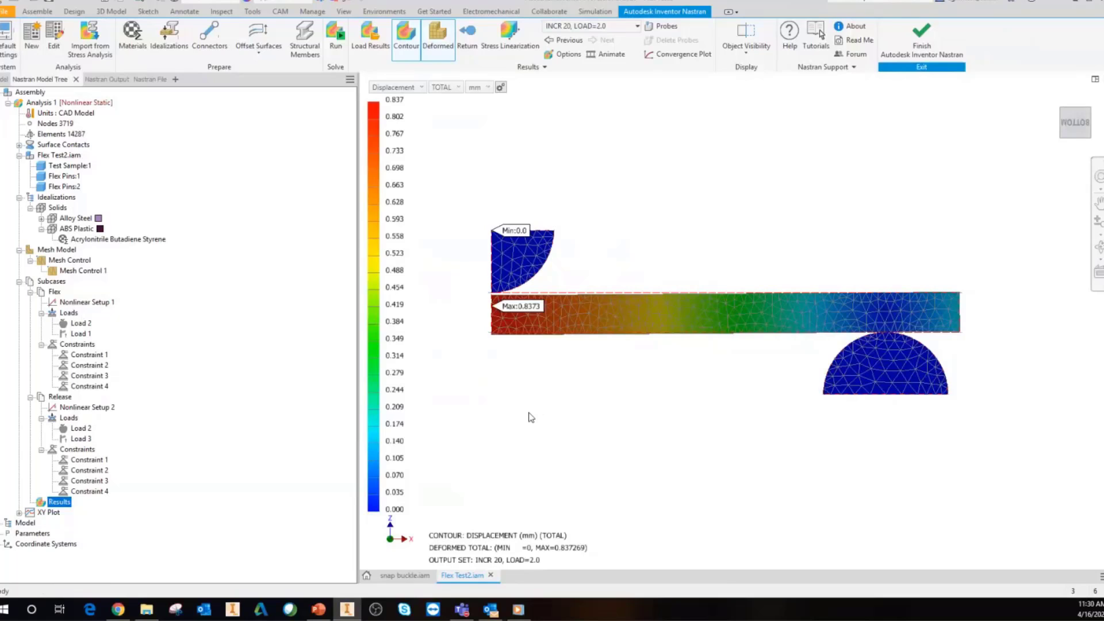
Step: Switch to the snap buckle.iam assembly and view the meshed buckle and snap from the top
{"action": "left_click", "coordinate": [405, 575]}
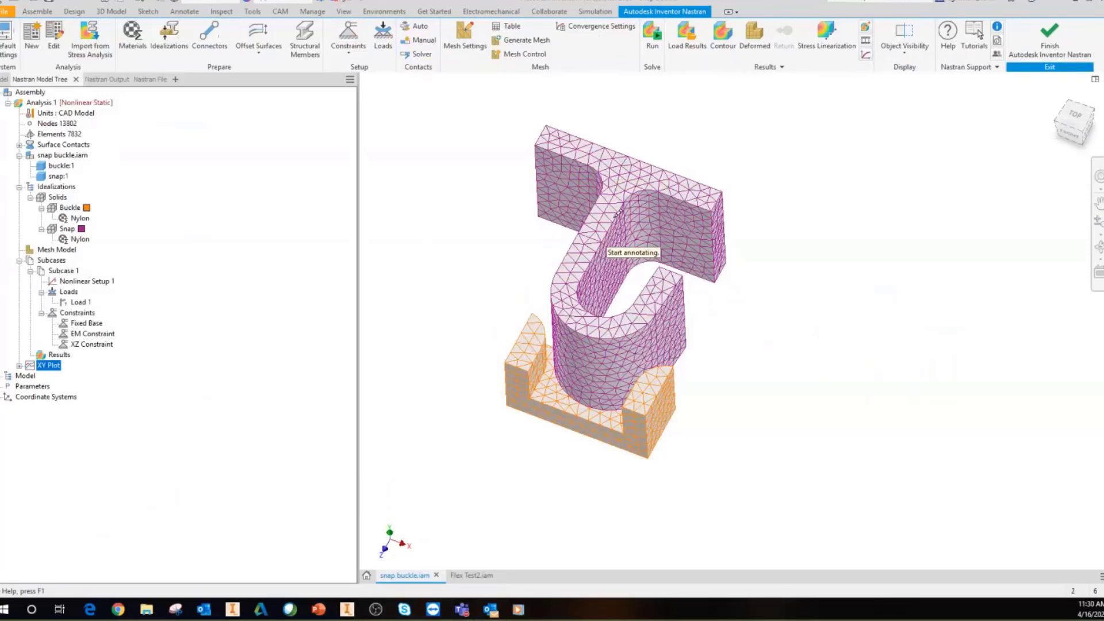
{"action": "mouse_move", "coordinate": [526, 313]}
{"action": "left_mouse_down"}
{"action": "mouse_move", "coordinate": [723, 477]}
{"action": "mouse_move", "coordinate": [544, 333]}
{"action": "mouse_move", "coordinate": [503, 327]}
{"action": "left_mouse_up"}
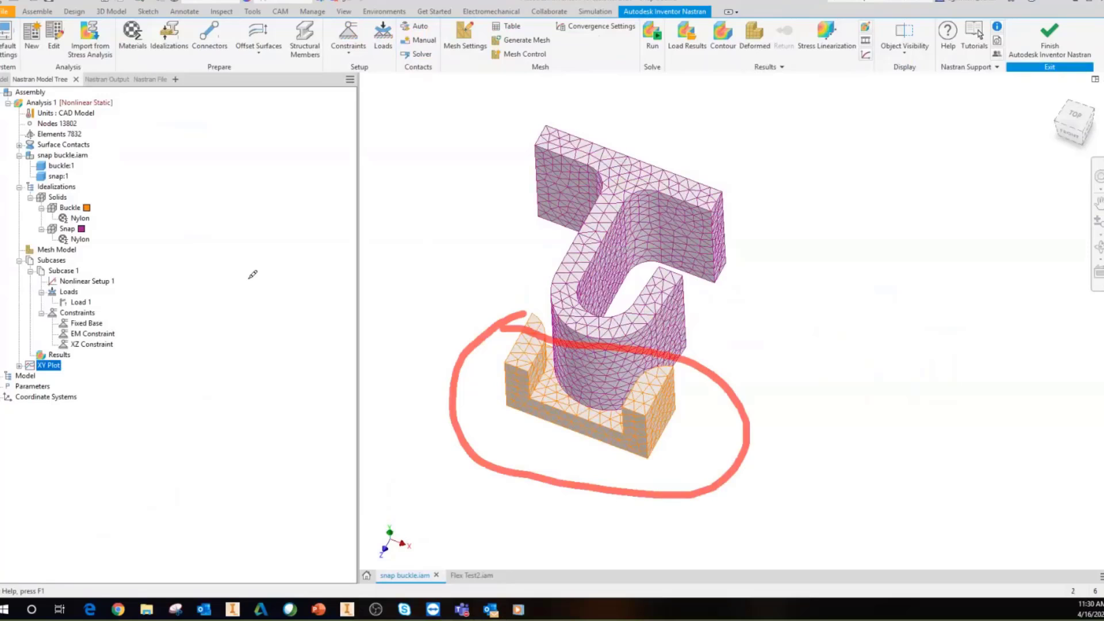
{"action": "key", "text": "Escape"}
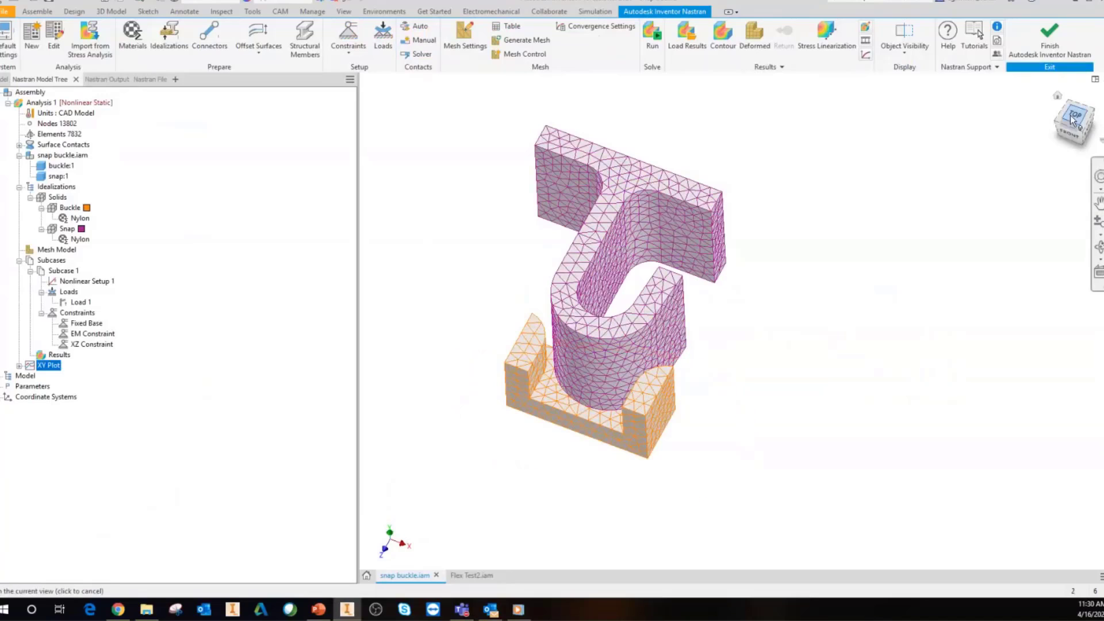
{"action": "left_click", "coordinate": [1075, 115]}
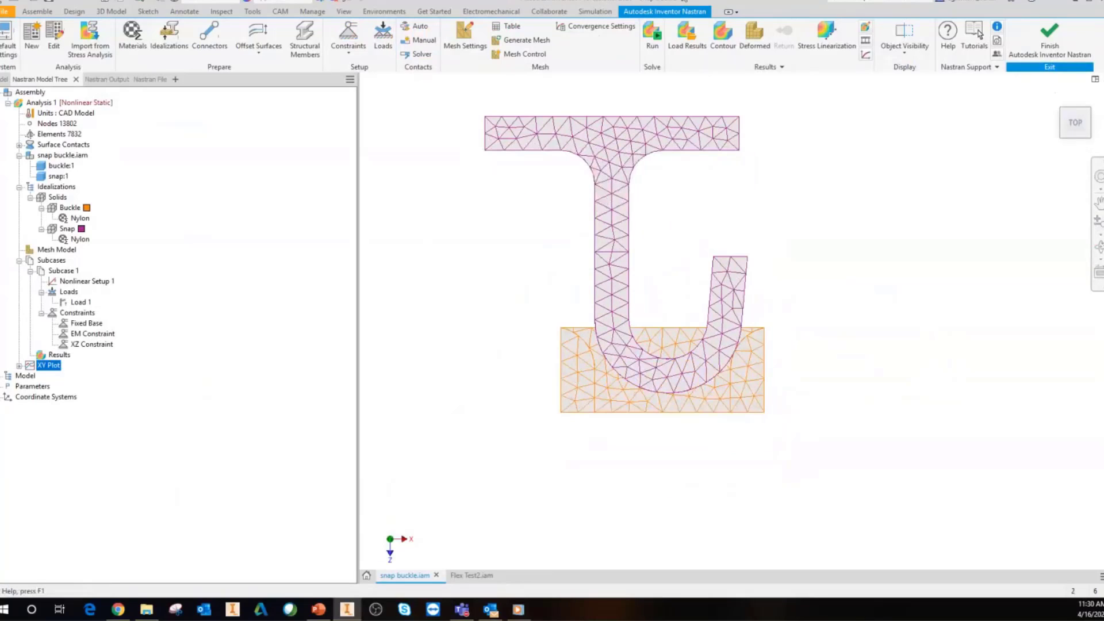
{"action": "mouse_move", "coordinate": [580, 113]}
{"action": "left_mouse_down"}
{"action": "mouse_move", "coordinate": [581, 157]}
{"action": "mouse_move", "coordinate": [608, 194]}
{"action": "mouse_move", "coordinate": [556, 186]}
{"action": "left_mouse_up"}
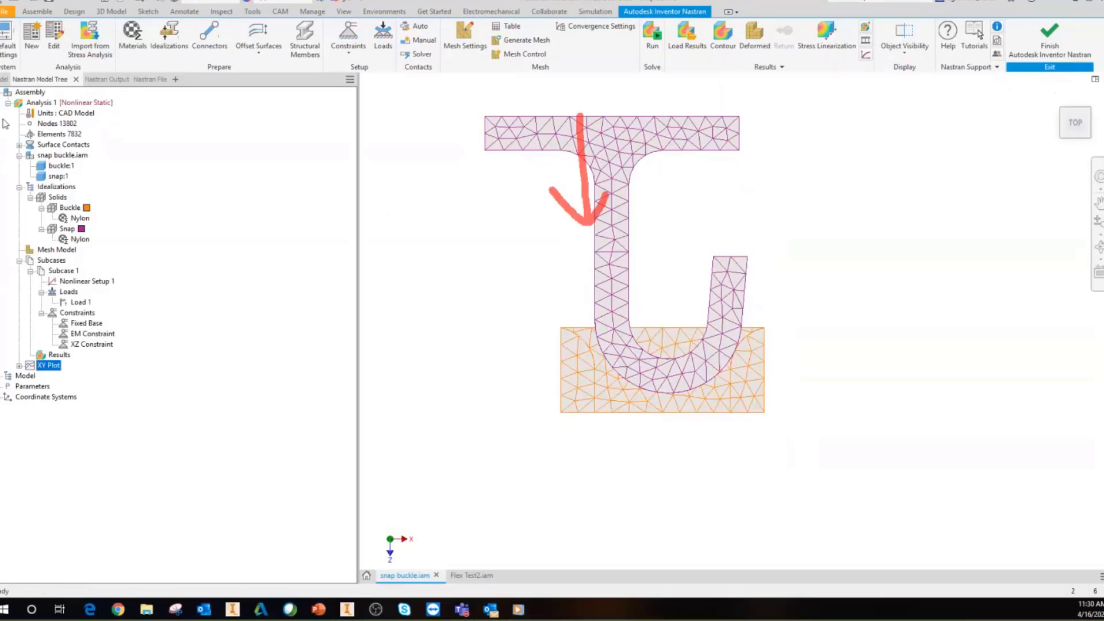
{"action": "key", "text": "Escape"}
Step: Display Load 1 on the snap's end plate and trace its direction, the snap-to-buckle contact edges and the hook's inward flex
{"action": "right_click", "coordinate": [82, 302]}
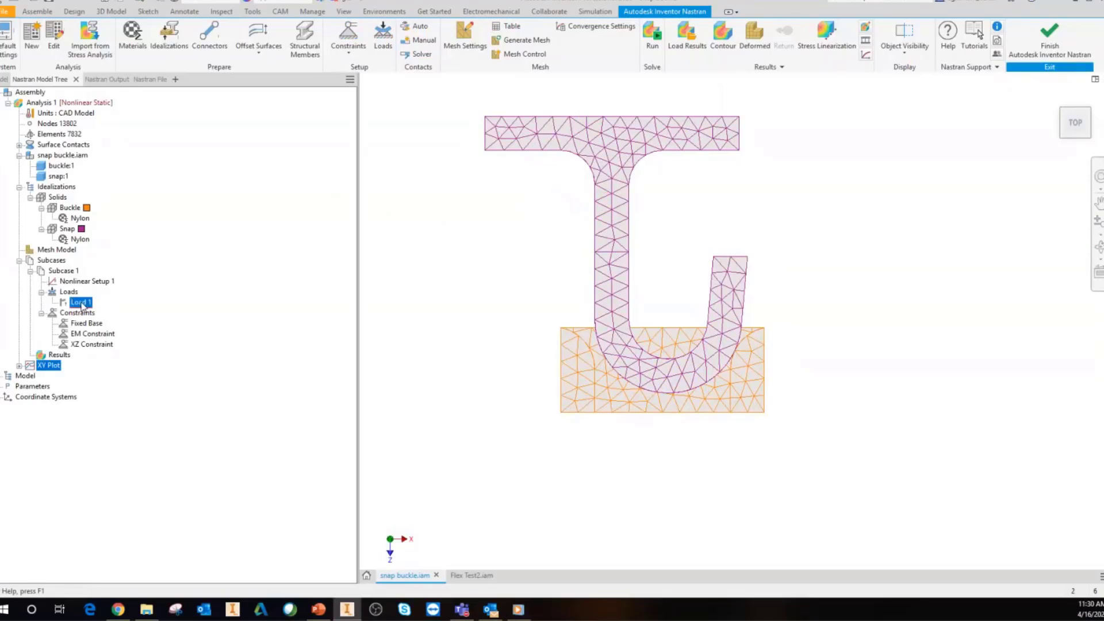
{"action": "left_click", "coordinate": [106, 310]}
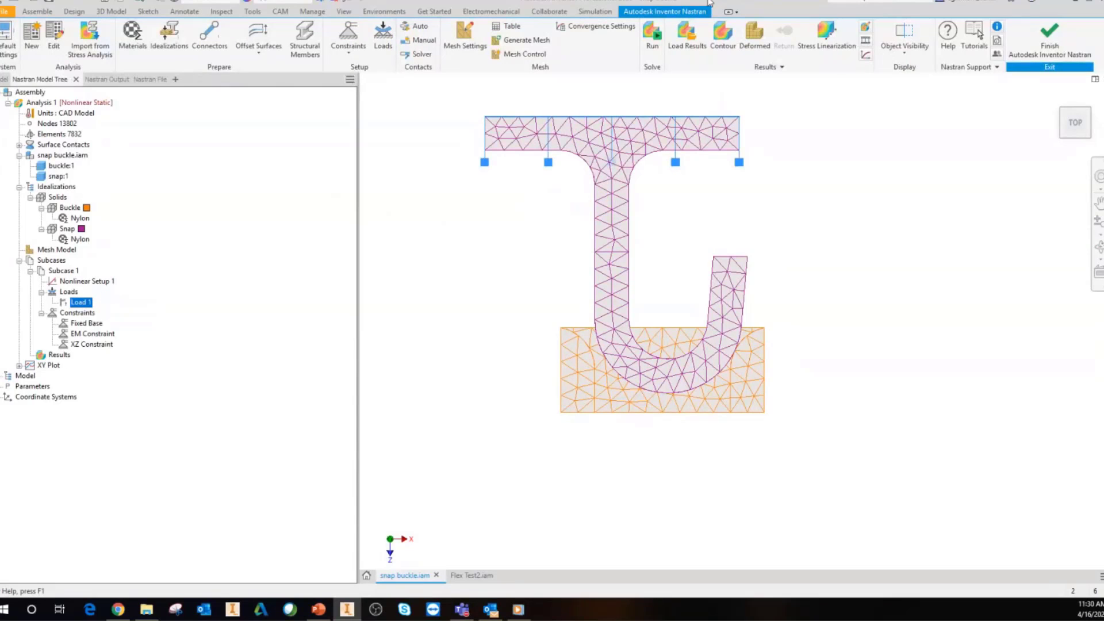
{"action": "mouse_move", "coordinate": [566, 118]}
{"action": "left_mouse_down"}
{"action": "mouse_move", "coordinate": [580, 242]}
{"action": "mouse_move", "coordinate": [588, 232]}
{"action": "left_mouse_up"}
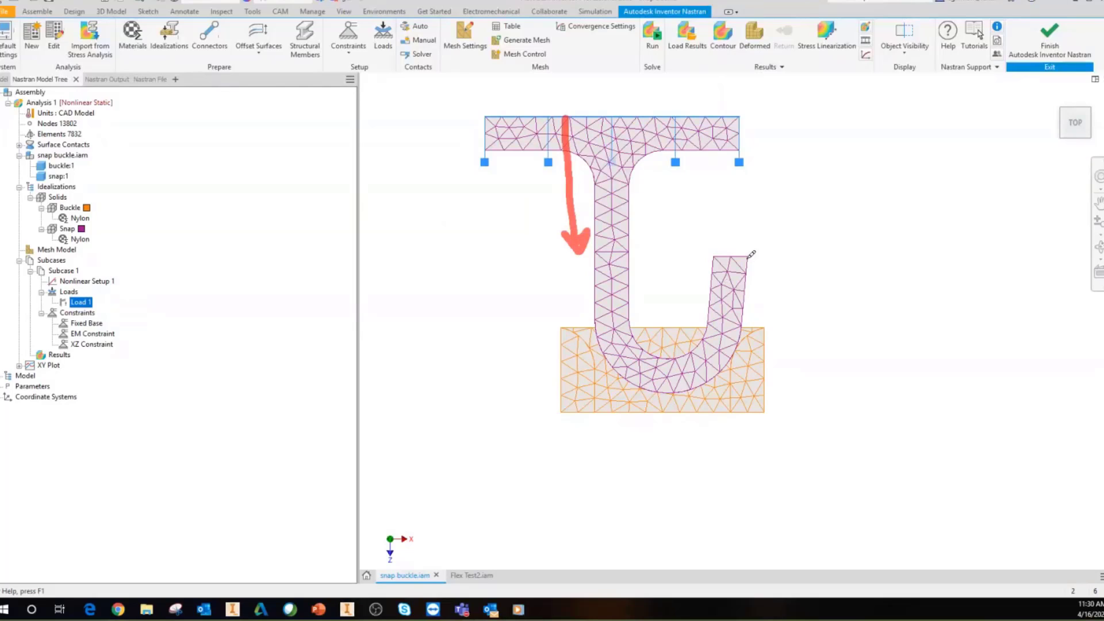
{"action": "mouse_move", "coordinate": [747, 259]}
{"action": "left_mouse_down"}
{"action": "mouse_move", "coordinate": [730, 368]}
{"action": "mouse_move", "coordinate": [627, 375]}
{"action": "mouse_move", "coordinate": [589, 315]}
{"action": "left_mouse_up"}
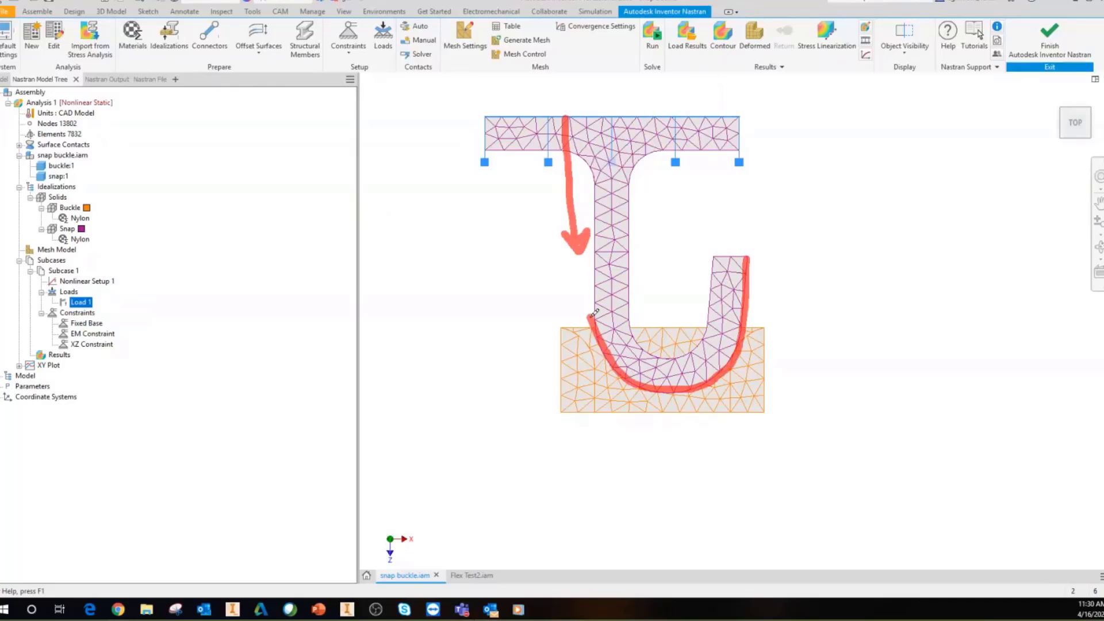
{"action": "left_click_drag", "start_coordinate": [766, 326], "coordinate": [742, 413]}
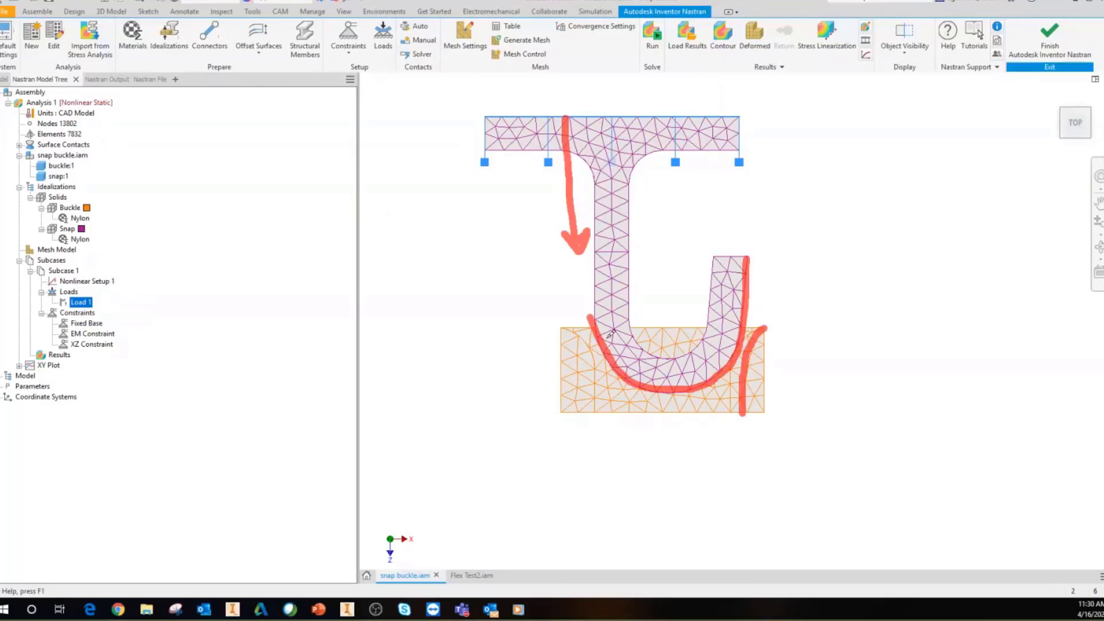
{"action": "mouse_move", "coordinate": [558, 326]}
{"action": "left_mouse_down"}
{"action": "mouse_move", "coordinate": [594, 341]}
{"action": "mouse_move", "coordinate": [590, 428]}
{"action": "left_mouse_up"}
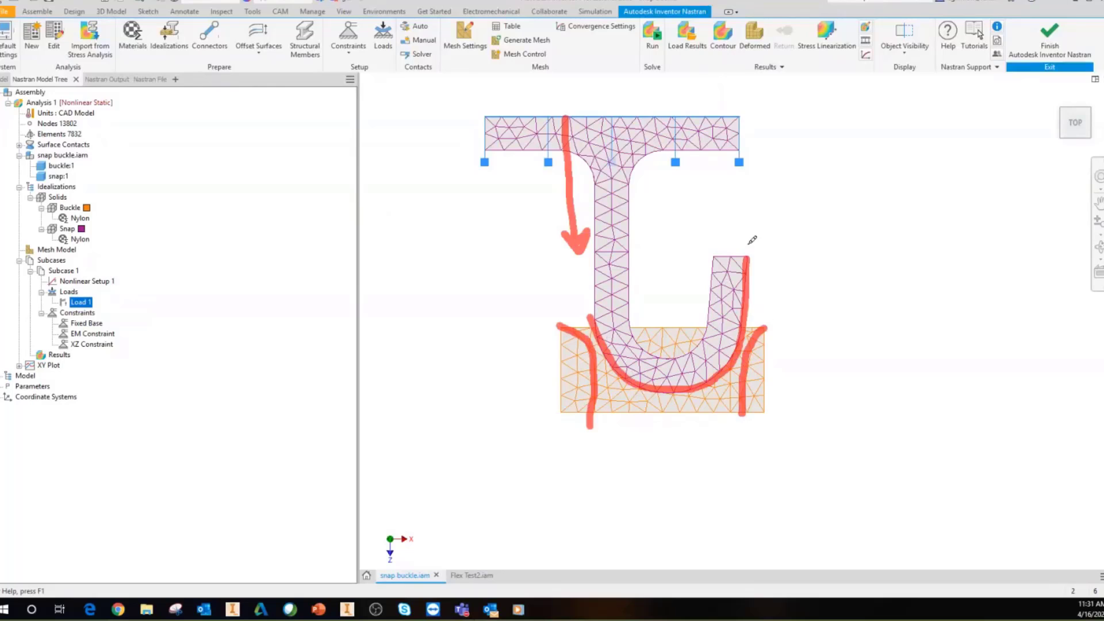
{"action": "mouse_move", "coordinate": [738, 242]}
{"action": "left_mouse_down"}
{"action": "mouse_move", "coordinate": [684, 245]}
{"action": "mouse_move", "coordinate": [700, 255]}
{"action": "left_mouse_up"}
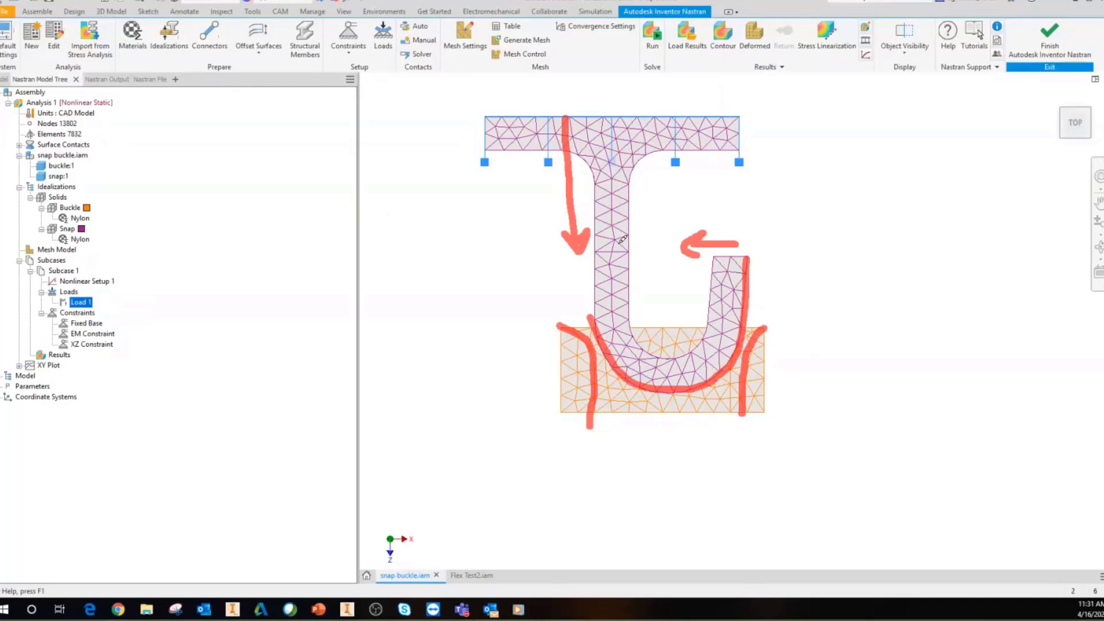
{"action": "key", "text": "Escape"}
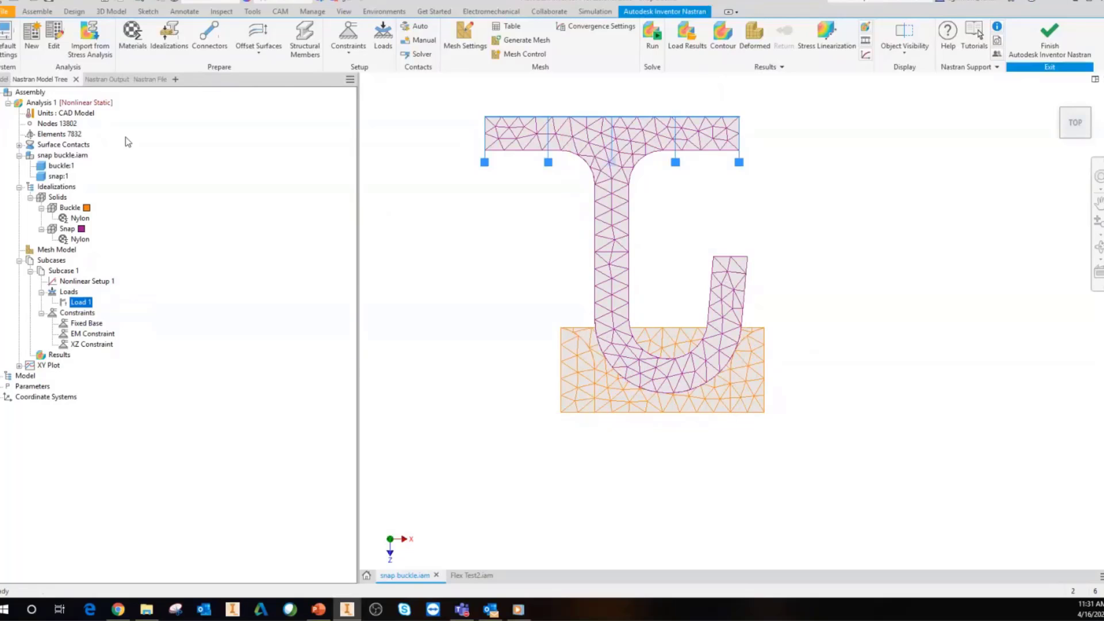
Step: Display the Fixed Base constraint and examine the buckle faces it holds in an angled view
{"action": "middle_click_drag", "start_coordinate": [833, 399], "coordinate": [806, 352], "text": "shift"}
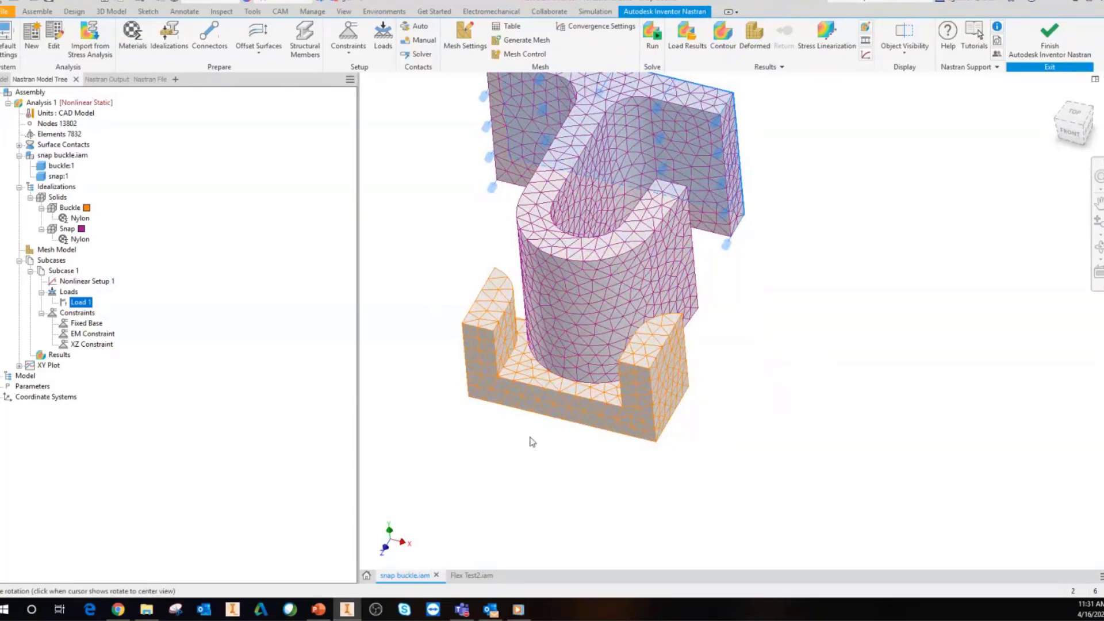
{"action": "mouse_move", "coordinate": [847, 369]}
{"action": "middle_mouse_down", "text": "shift"}
{"action": "mouse_move", "coordinate": [811, 364]}
{"action": "mouse_move", "coordinate": [840, 379]}
{"action": "middle_mouse_up", "text": "shift"}
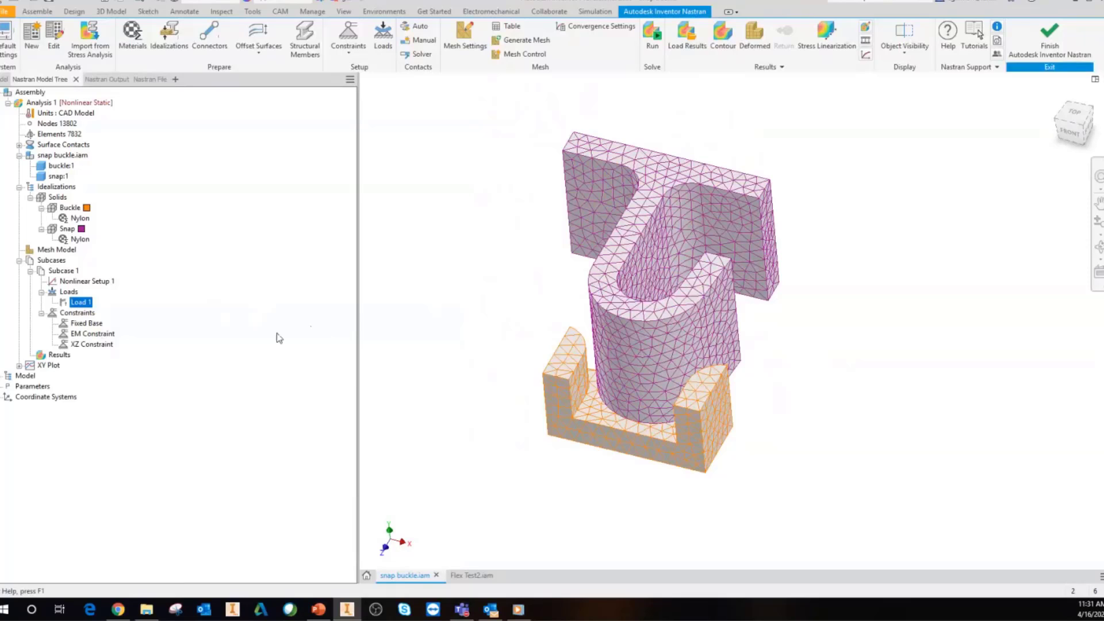
{"action": "left_click", "coordinate": [87, 323]}
{"action": "left_click", "coordinate": [553, 485]}
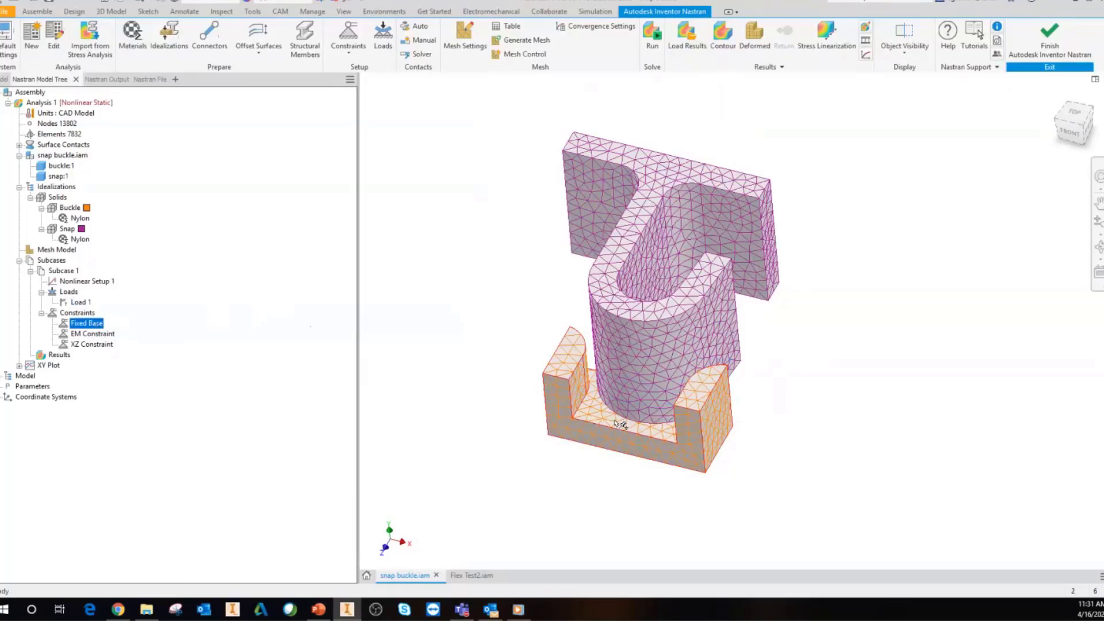
{"action": "scroll", "coordinate": [619, 425], "scroll_direction": "down", "scroll_amount": 5}
{"action": "scroll", "coordinate": [621, 424], "scroll_direction": "up", "scroll_amount": 2}
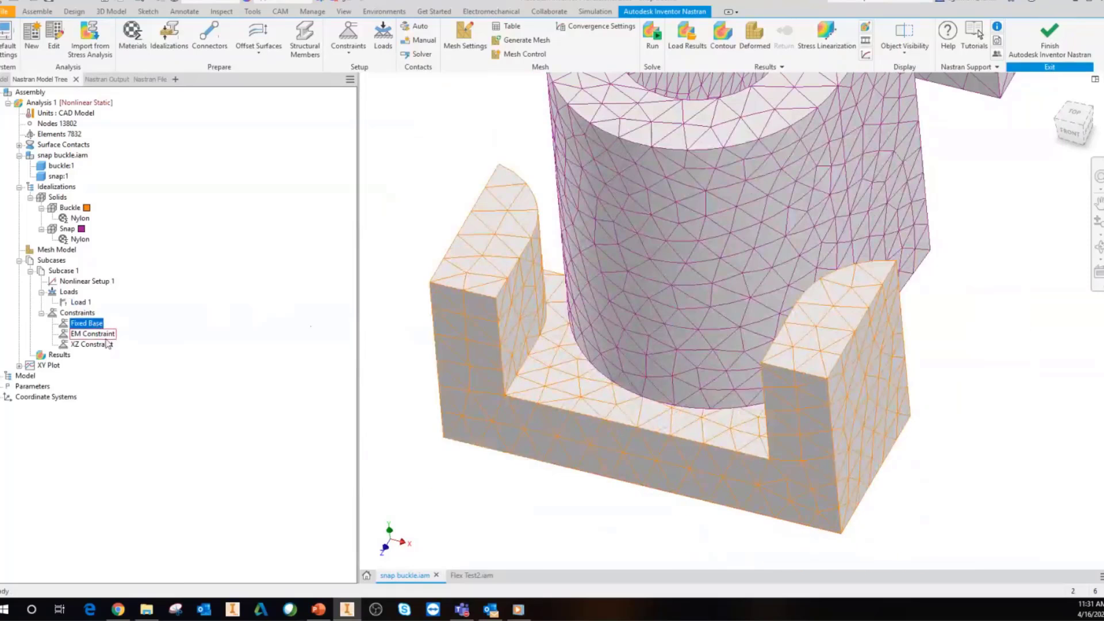
{"action": "scroll", "coordinate": [473, 322], "scroll_direction": "up", "scroll_amount": 5}
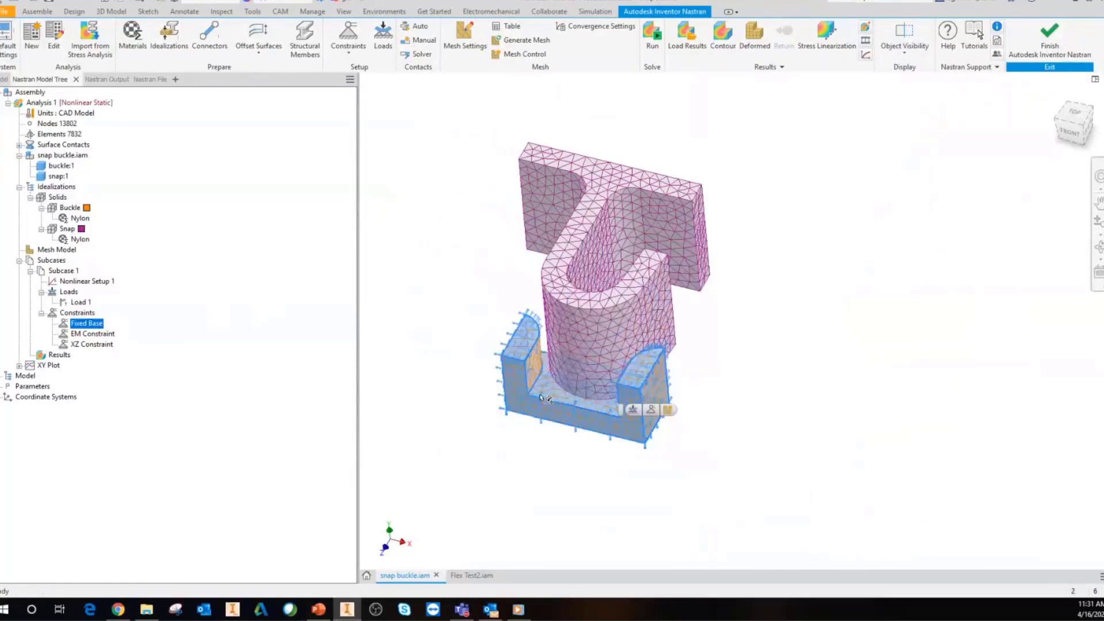
{"action": "left_click", "coordinate": [473, 322]}
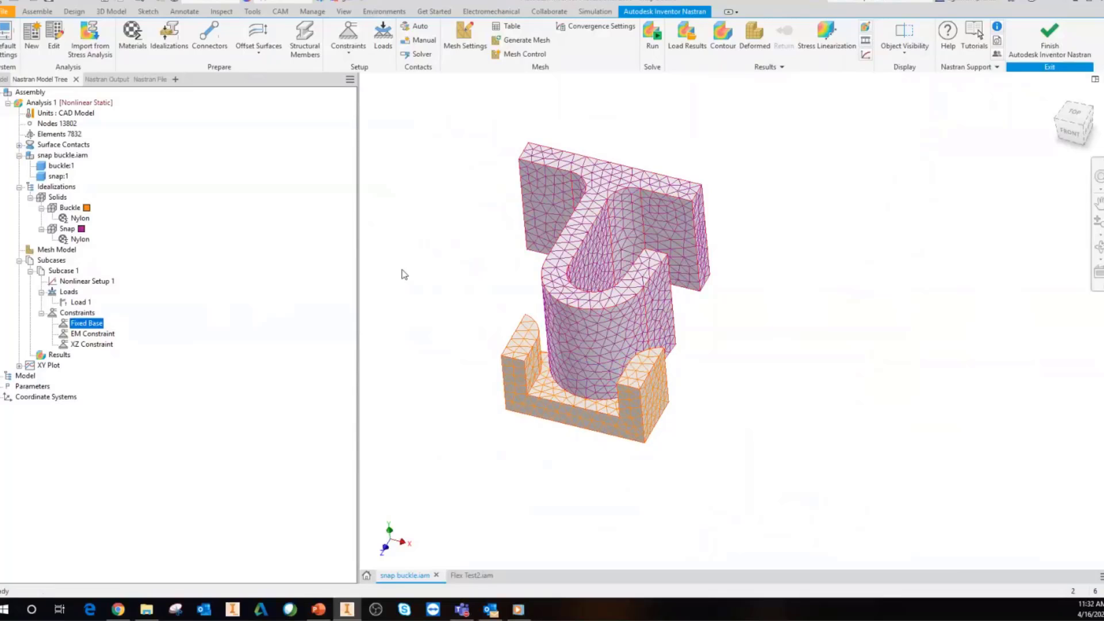
Step: Display the XZ Constraint on the snap and open its settings to examine the degrees of freedom
{"action": "left_click", "coordinate": [87, 345]}
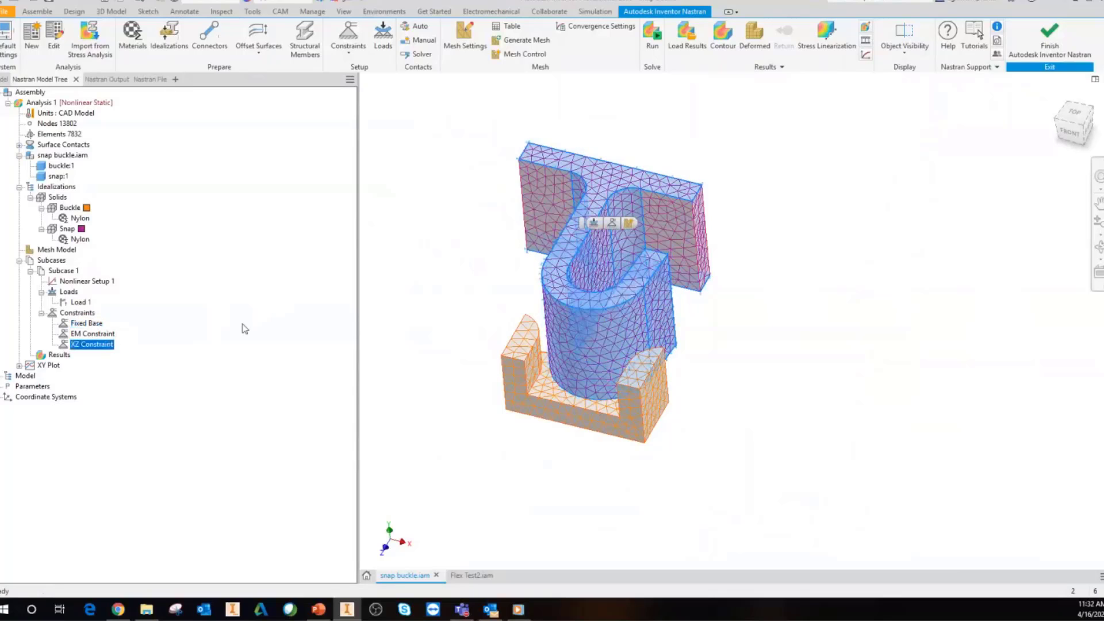
{"action": "left_click", "coordinate": [409, 305]}
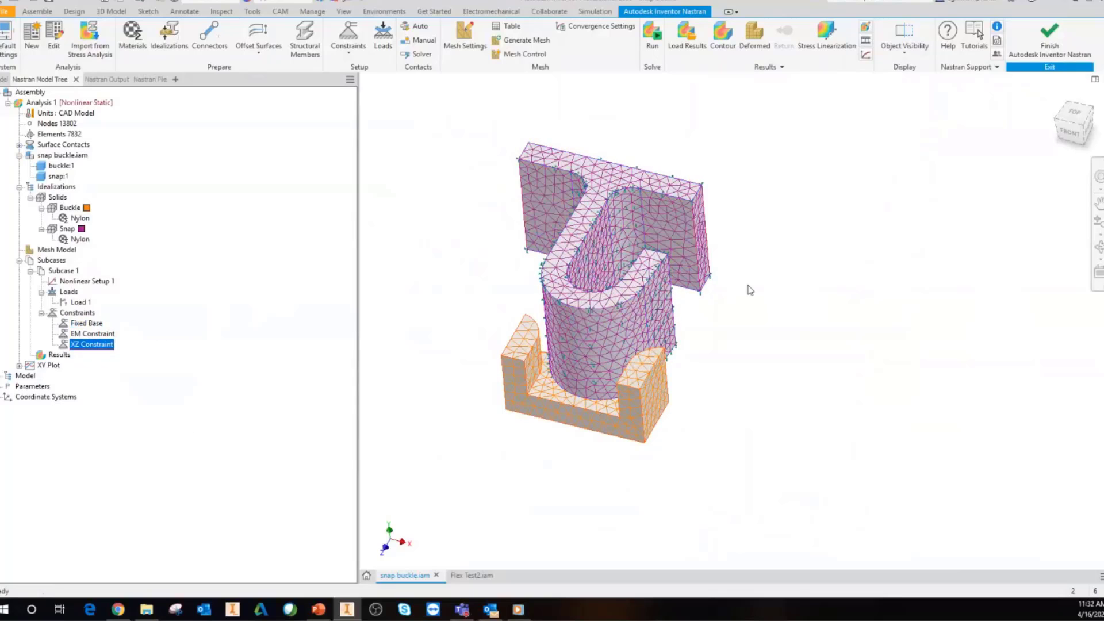
{"action": "middle_click_drag", "start_coordinate": [731, 316], "coordinate": [418, 253], "text": "shift"}
{"action": "left_click_drag", "start_coordinate": [171, 113], "coordinate": [335, 139]}
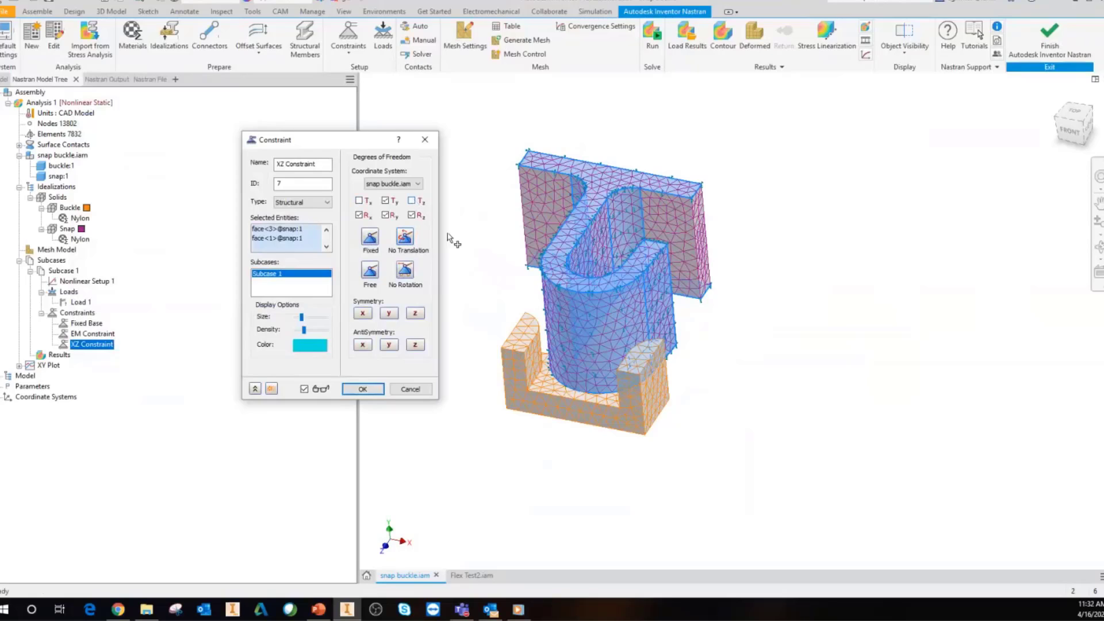
{"action": "left_click", "coordinate": [780, 352]}
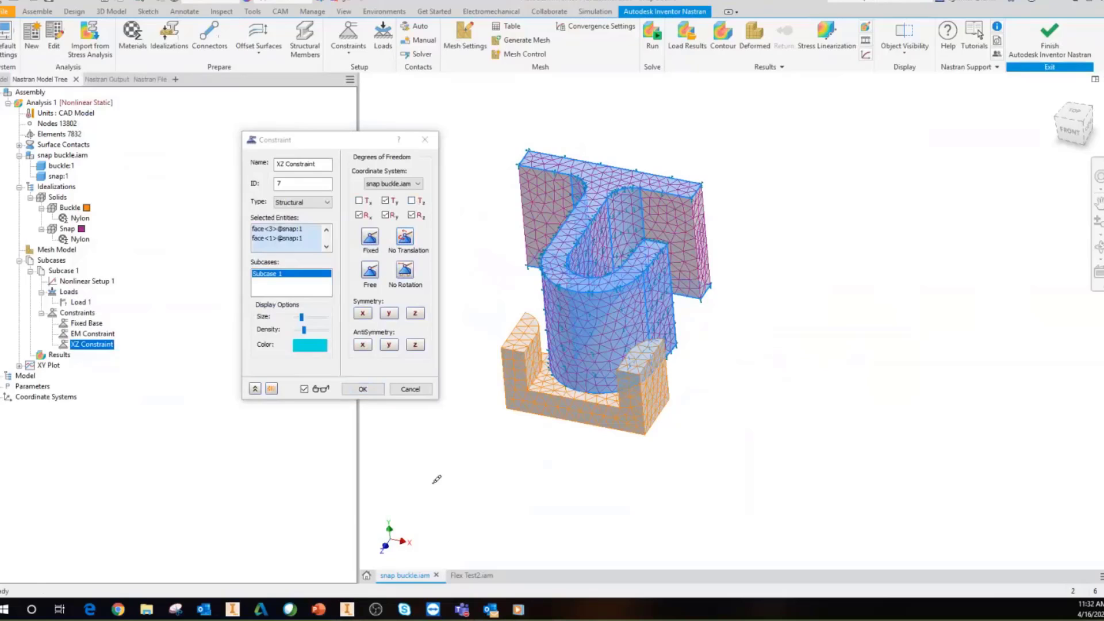
Step: Mark the coordinate triad, the snap's X and Z movement directions, and its rotation direction over the model
{"action": "mouse_move", "coordinate": [422, 485]}
{"action": "left_mouse_down"}
{"action": "mouse_move", "coordinate": [430, 587]}
{"action": "mouse_move", "coordinate": [437, 482]}
{"action": "left_mouse_up"}
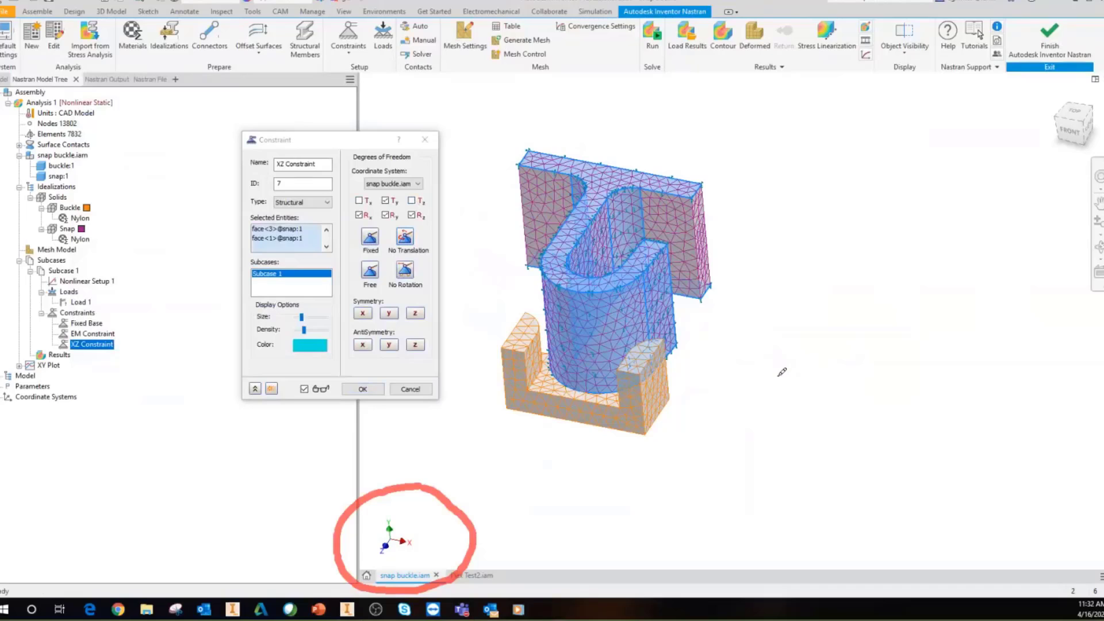
{"action": "left_click_drag", "start_coordinate": [623, 142], "coordinate": [749, 157]}
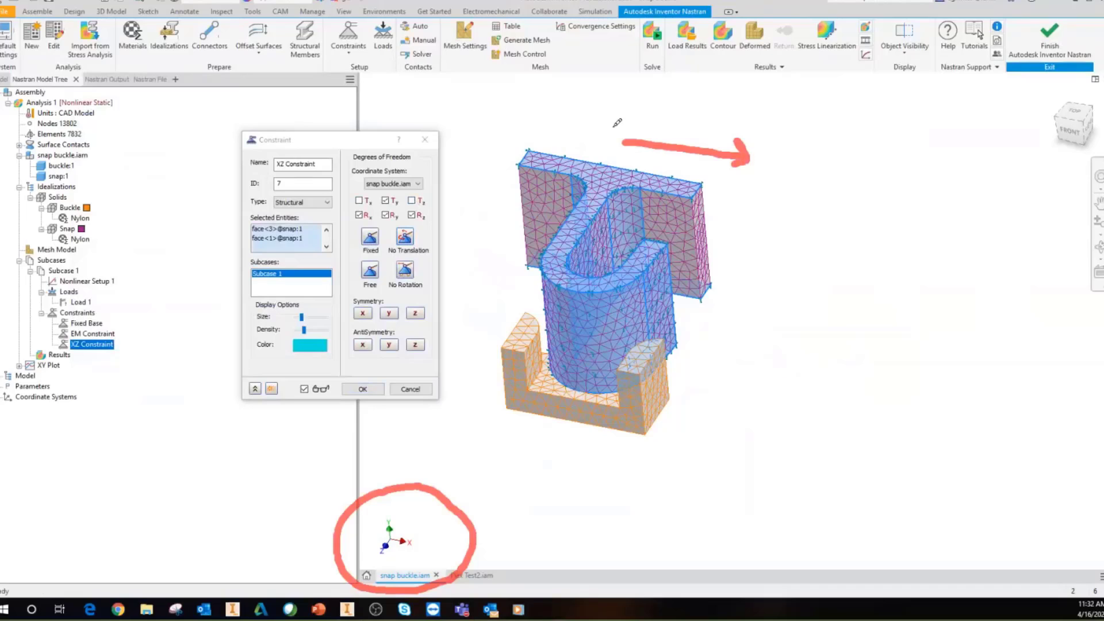
{"action": "left_click_drag", "start_coordinate": [625, 120], "coordinate": [653, 165]}
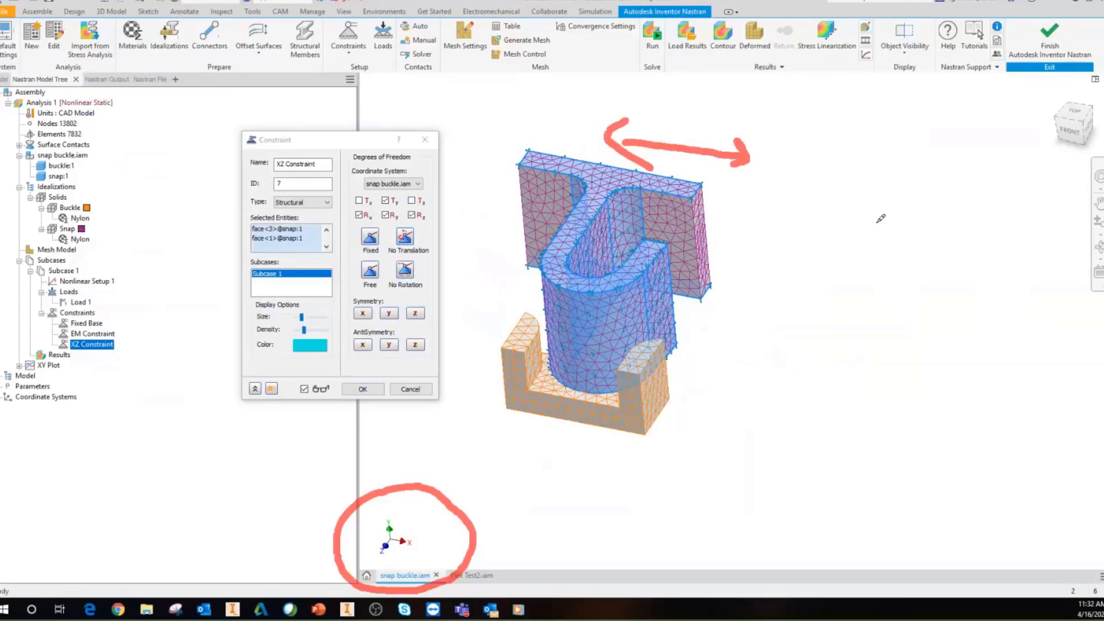
{"action": "mouse_move", "coordinate": [649, 246]}
{"action": "left_mouse_down"}
{"action": "mouse_move", "coordinate": [603, 250]}
{"action": "mouse_move", "coordinate": [641, 239]}
{"action": "left_mouse_up"}
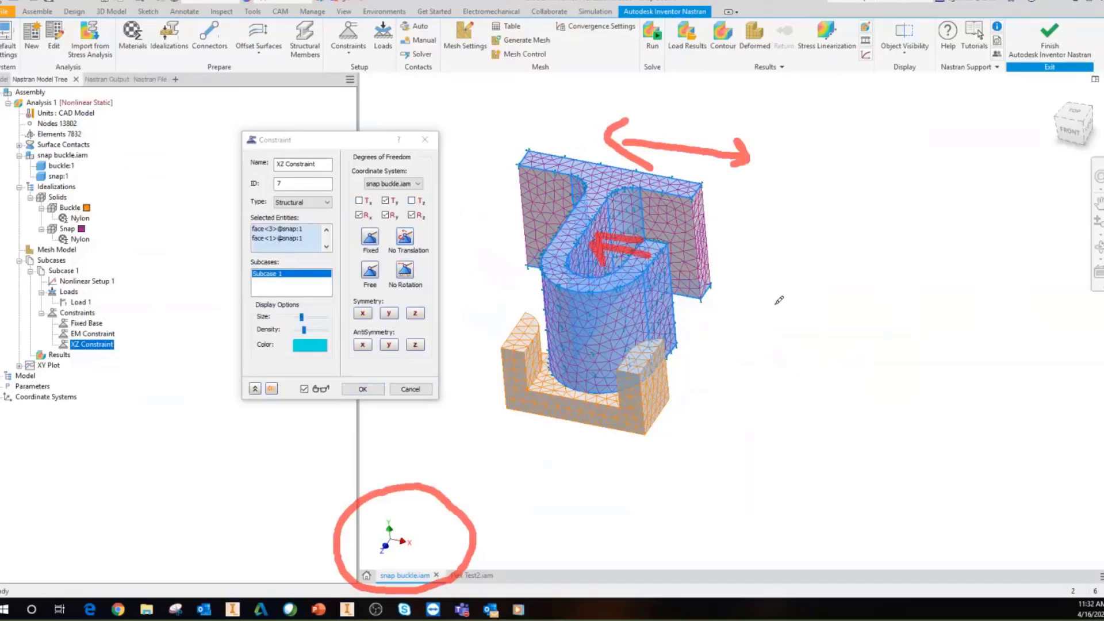
{"action": "key", "text": "ctrl+z"}
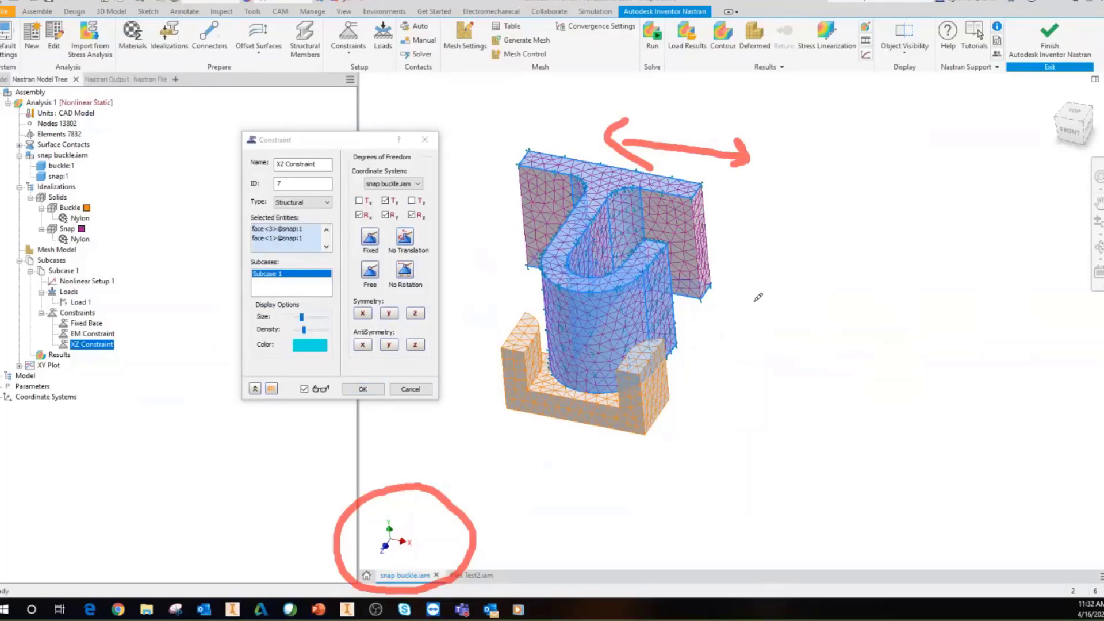
{"action": "mouse_move", "coordinate": [761, 295]}
{"action": "left_mouse_down"}
{"action": "mouse_move", "coordinate": [731, 362]}
{"action": "mouse_move", "coordinate": [707, 370]}
{"action": "mouse_move", "coordinate": [712, 398]}
{"action": "mouse_move", "coordinate": [766, 282]}
{"action": "mouse_move", "coordinate": [775, 306]}
{"action": "left_mouse_up"}
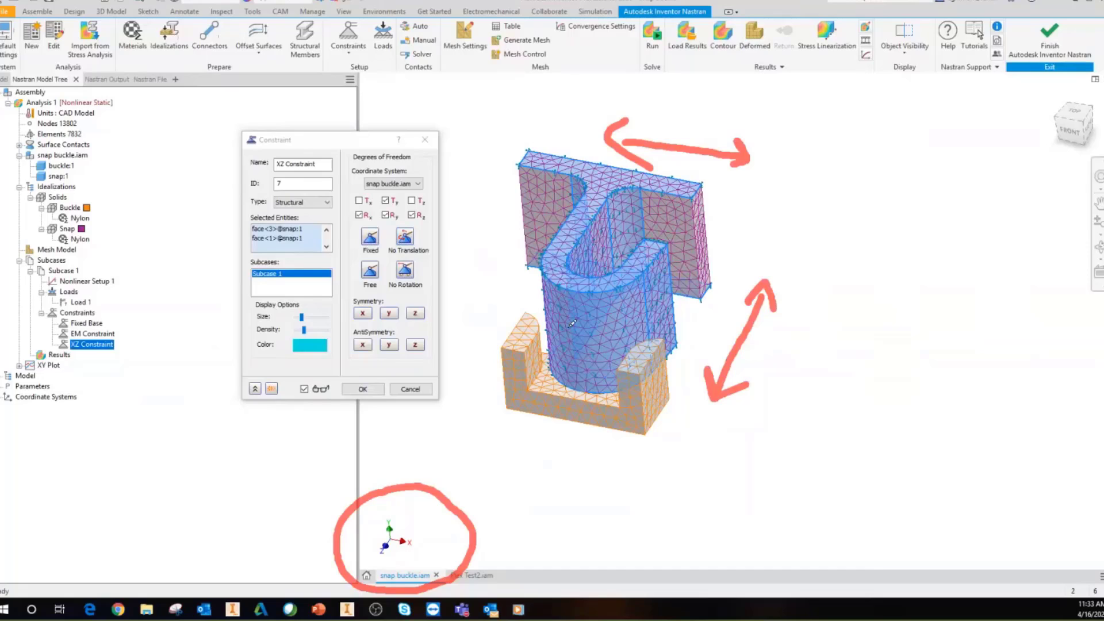
{"action": "left_click_drag", "start_coordinate": [769, 203], "coordinate": [796, 242]}
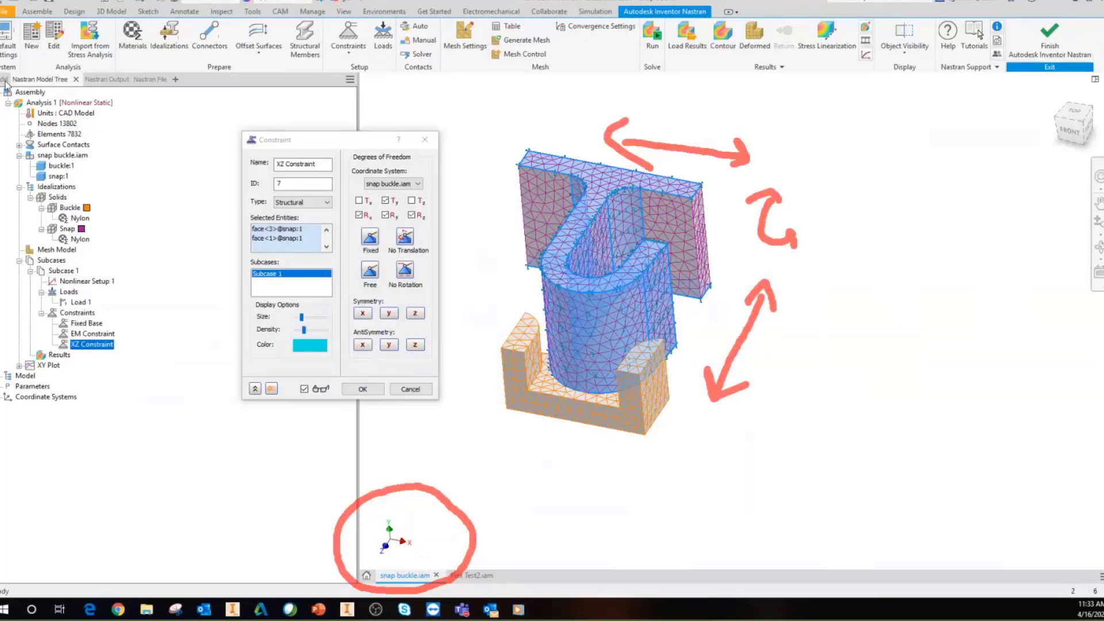
Step: Clear the markings and circle the inner curve of the snap's hook in a close top view
{"action": "key", "text": "Escape"}
{"action": "left_click", "coordinate": [1074, 112]}
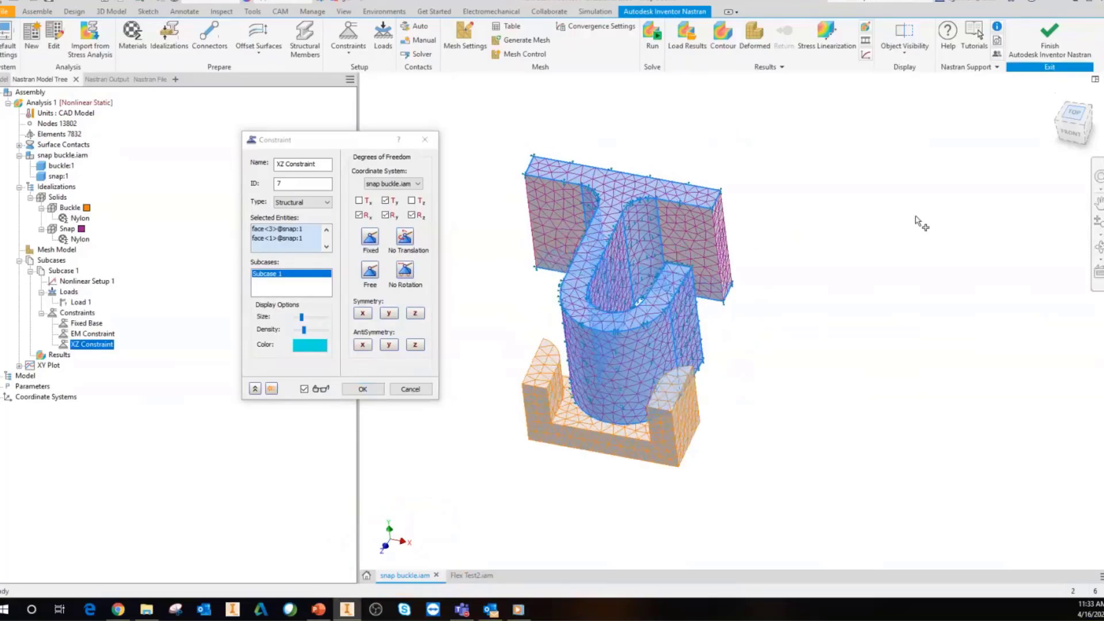
{"action": "scroll", "coordinate": [768, 340], "scroll_direction": "down", "scroll_amount": 1}
{"action": "middle_click_drag", "start_coordinate": [759, 330], "coordinate": [648, 214]}
{"action": "scroll", "coordinate": [648, 214], "scroll_direction": "down", "scroll_amount": 1}
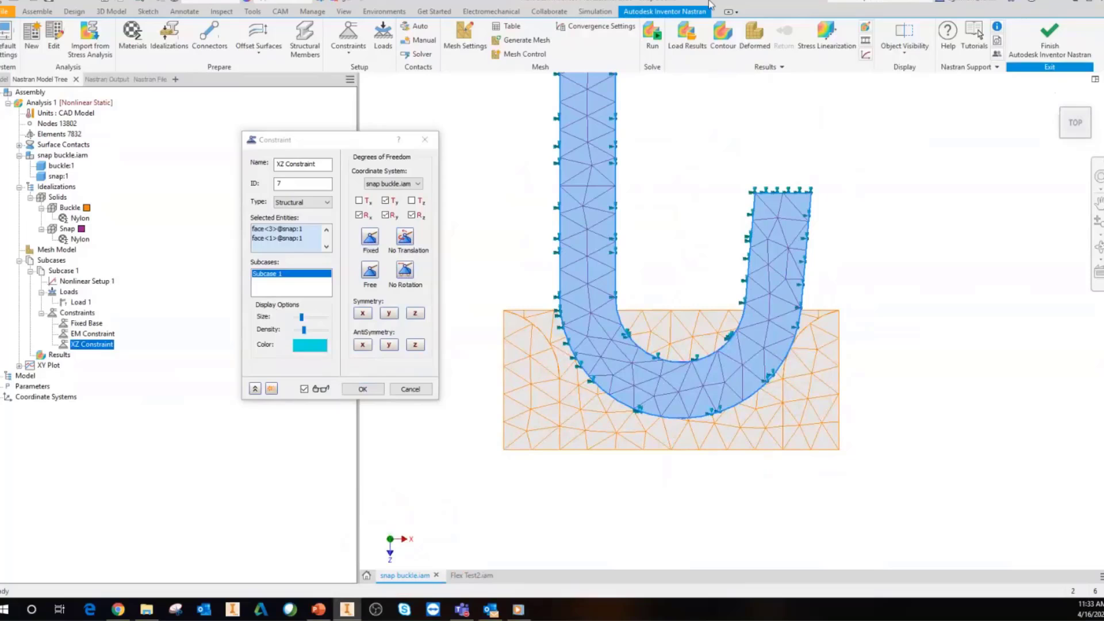
{"action": "mouse_move", "coordinate": [692, 298]}
{"action": "left_mouse_down"}
{"action": "mouse_move", "coordinate": [664, 385]}
{"action": "mouse_move", "coordinate": [730, 287]}
{"action": "mouse_move", "coordinate": [690, 285]}
{"action": "left_mouse_up"}
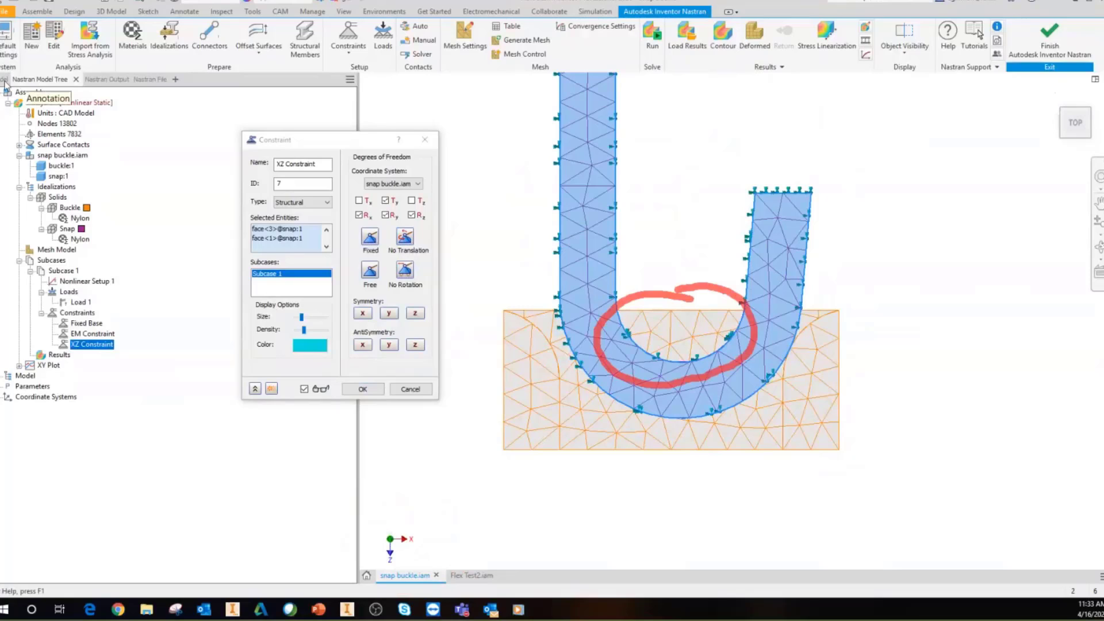
{"action": "key", "text": "Escape"}
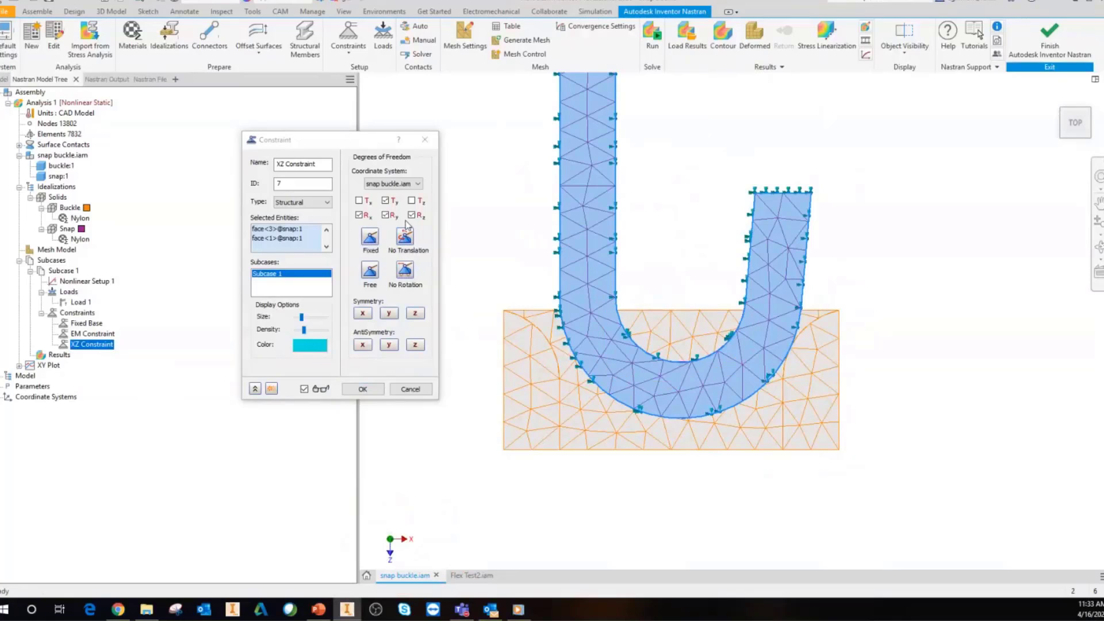
Step: Tilt the model to a near-front view and mark the snap's rotational and vertical movement directions
{"action": "scroll", "coordinate": [678, 300], "scroll_direction": "up", "scroll_amount": 5}
{"action": "middle_click_drag", "start_coordinate": [677, 308], "coordinate": [670, 236], "text": "shift"}
{"action": "scroll", "coordinate": [670, 236], "scroll_direction": "down", "scroll_amount": 1}
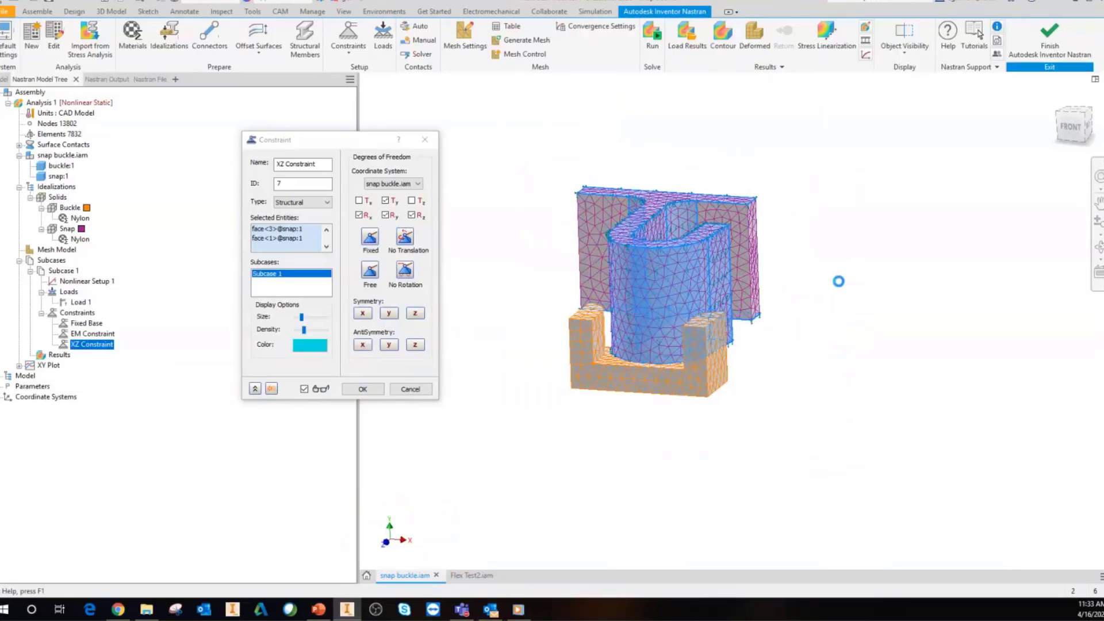
{"action": "left_click_drag", "start_coordinate": [768, 327], "coordinate": [778, 435]}
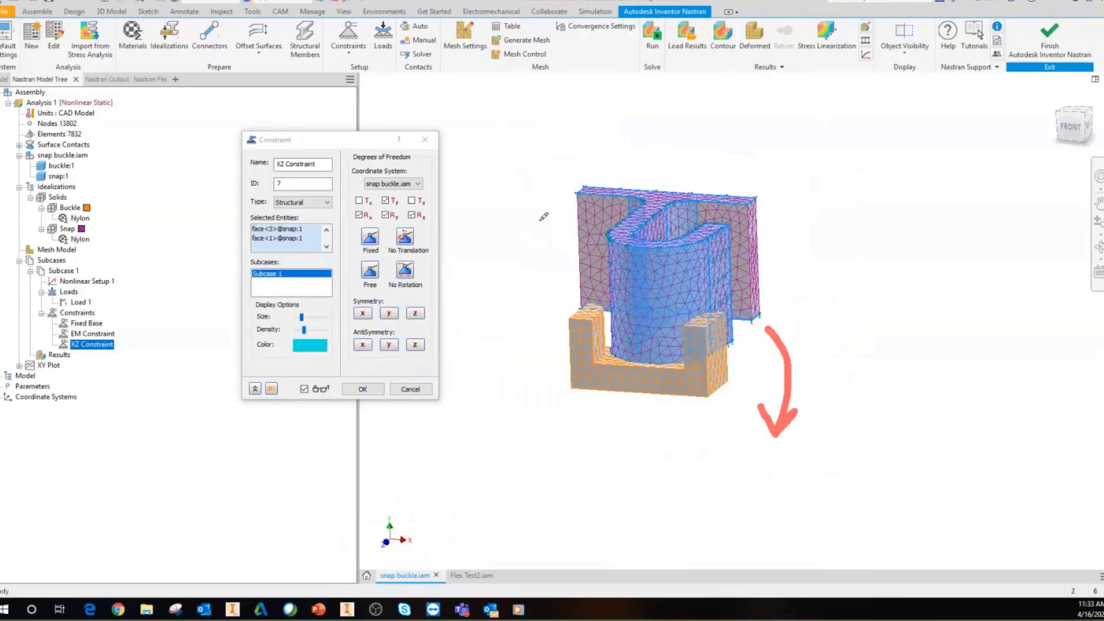
{"action": "left_click_drag", "start_coordinate": [538, 225], "coordinate": [540, 133]}
{"action": "left_click_drag", "start_coordinate": [516, 164], "coordinate": [541, 133]}
{"action": "left_click_drag", "start_coordinate": [518, 204], "coordinate": [539, 224]}
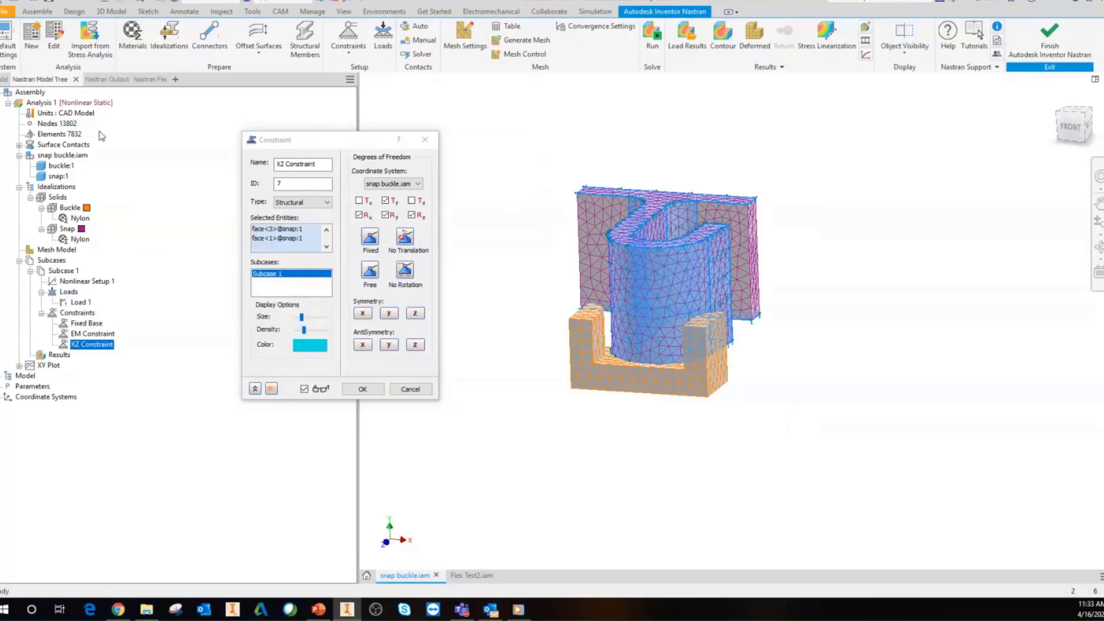
Step: Cancel the XZ Constraint settings and open the plot settings for the snap buckle results
{"action": "left_click", "coordinate": [411, 389]}
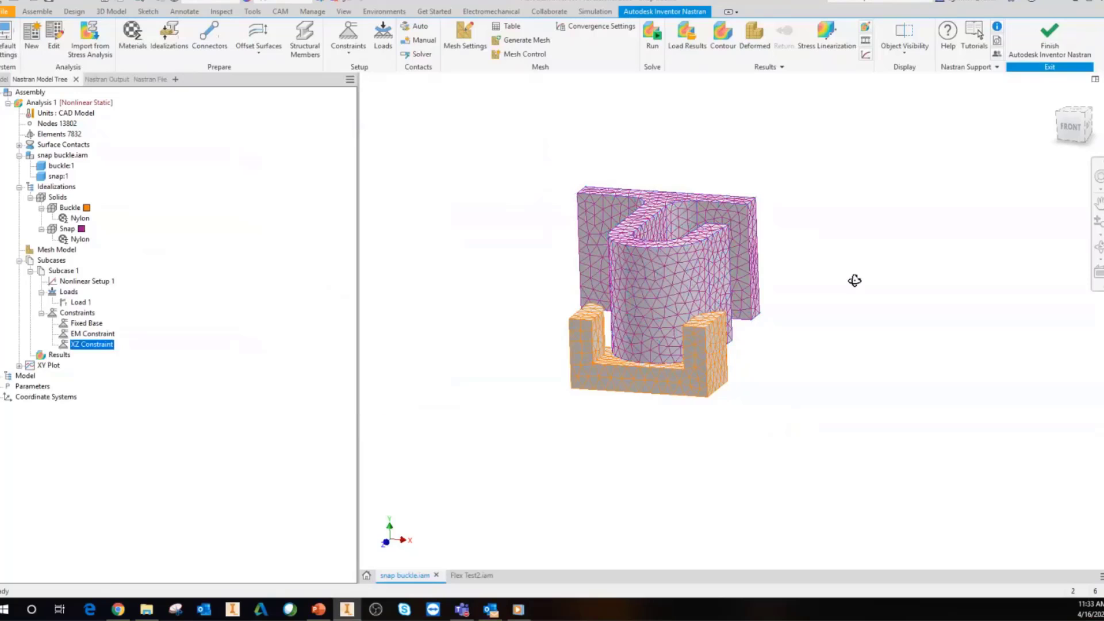
{"action": "middle_click_drag", "start_coordinate": [855, 280], "coordinate": [840, 313], "text": "shift"}
{"action": "right_click", "coordinate": [63, 355]}
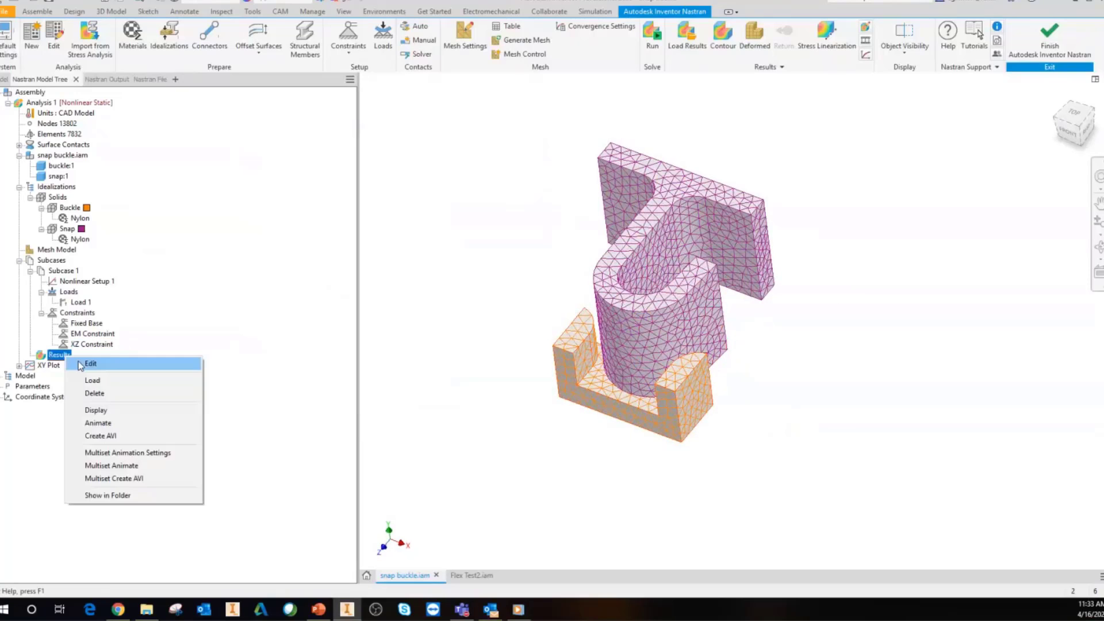
{"action": "left_click", "coordinate": [90, 364]}
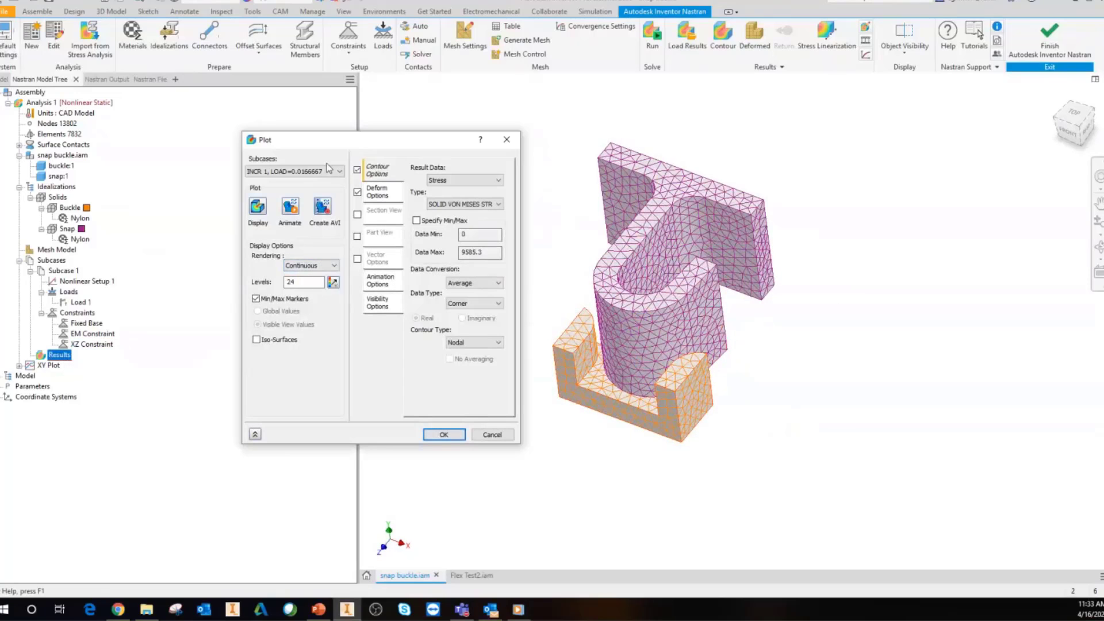
Step: Display the solid von Mises stress contour for INCR 30, LOAD=0.5, and move the plot settings clear of the model
{"action": "left_click", "coordinate": [328, 169]}
{"action": "left_click_drag", "start_coordinate": [338, 198], "coordinate": [361, 313]}
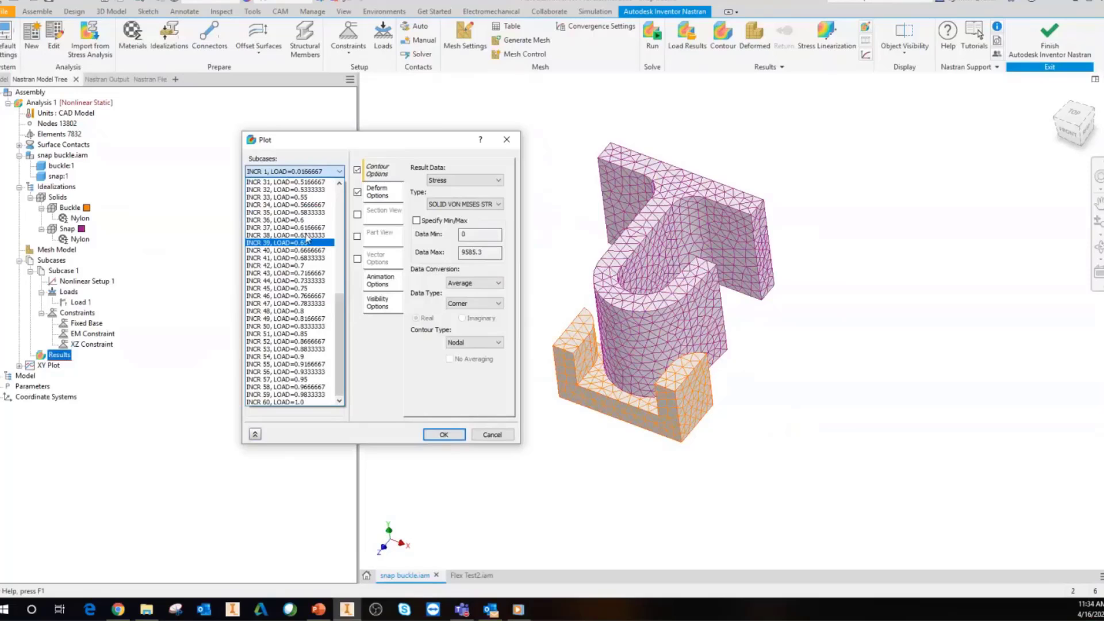
{"action": "scroll", "coordinate": [281, 223], "scroll_direction": "up", "scroll_amount": 2}
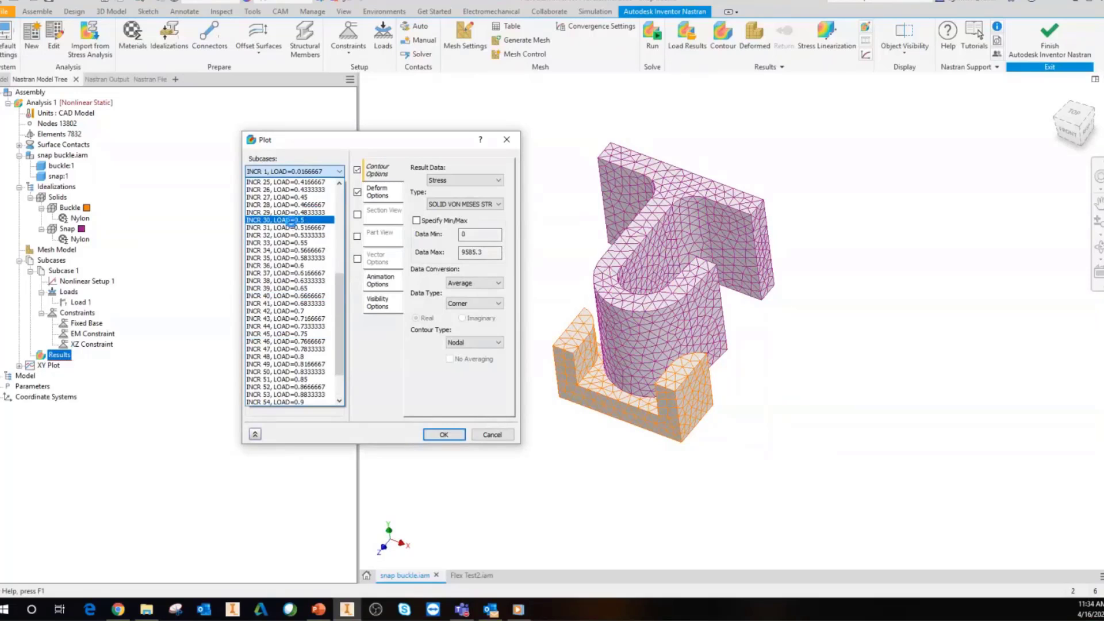
{"action": "left_click", "coordinate": [288, 221]}
{"action": "left_click", "coordinate": [258, 208]}
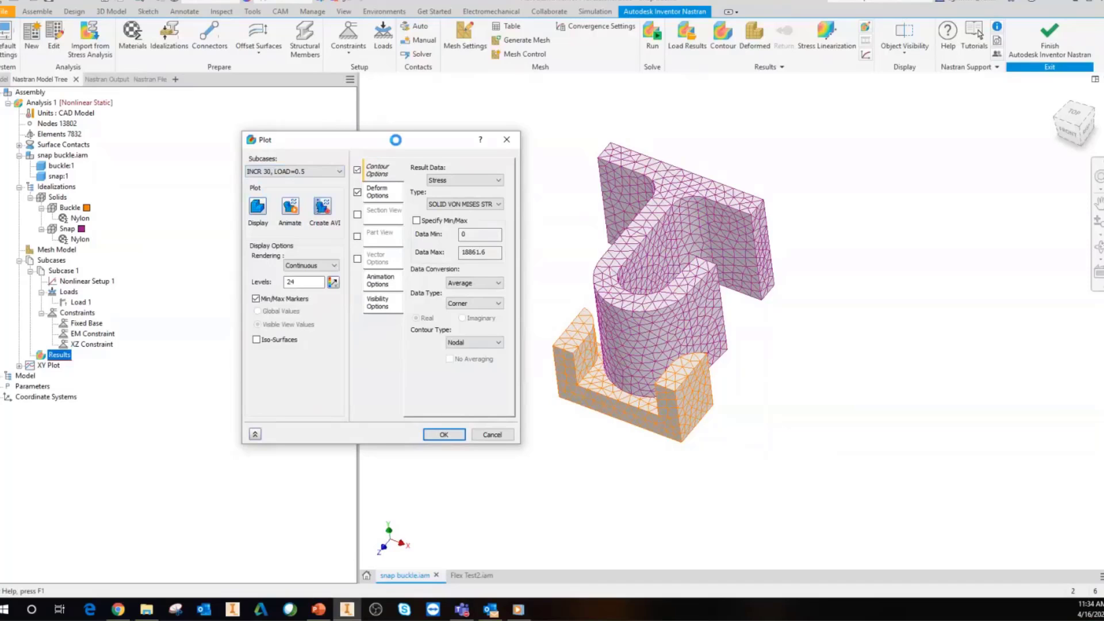
{"action": "left_click_drag", "start_coordinate": [378, 140], "coordinate": [207, 128]}
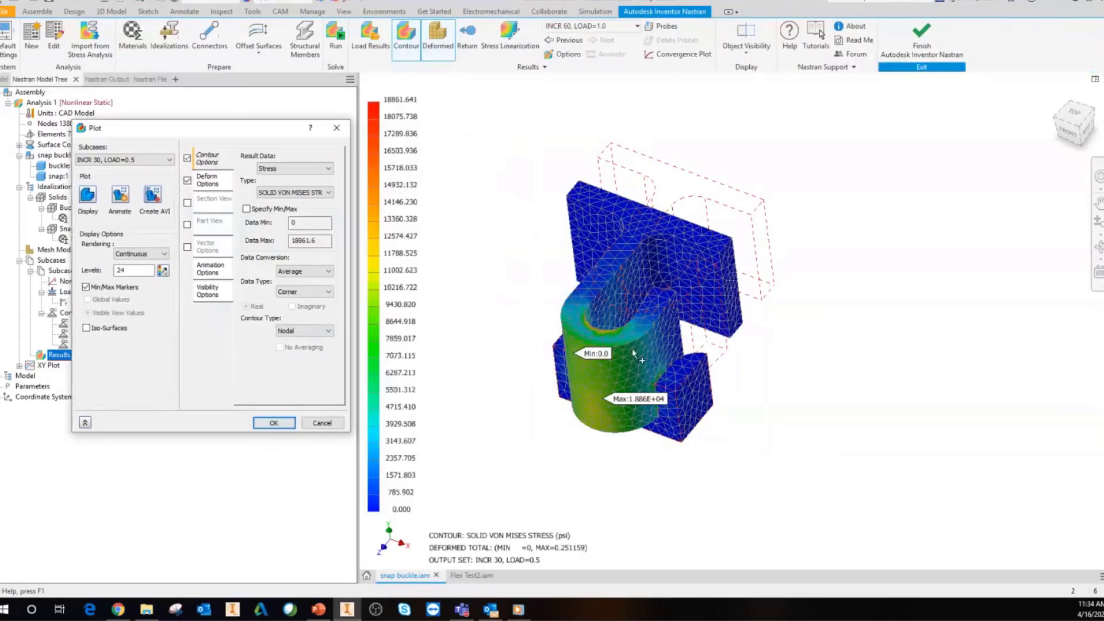
Step: Examine the stress where the snap meets the buckle's inner edge and around the hook's inner curve
{"action": "middle_click_drag", "start_coordinate": [684, 386], "coordinate": [703, 449], "text": "shift"}
{"action": "scroll", "coordinate": [726, 346], "scroll_direction": "down", "scroll_amount": 3}
{"action": "mouse_move", "coordinate": [727, 345]}
{"action": "middle_mouse_down", "text": "shift"}
{"action": "mouse_move", "coordinate": [725, 326]}
{"action": "mouse_move", "coordinate": [692, 318]}
{"action": "mouse_move", "coordinate": [725, 326]}
{"action": "mouse_move", "coordinate": [711, 333]}
{"action": "middle_mouse_up", "text": "shift"}
{"action": "scroll", "coordinate": [709, 332], "scroll_direction": "down", "scroll_amount": 4}
{"action": "scroll", "coordinate": [704, 331], "scroll_direction": "down", "scroll_amount": 2}
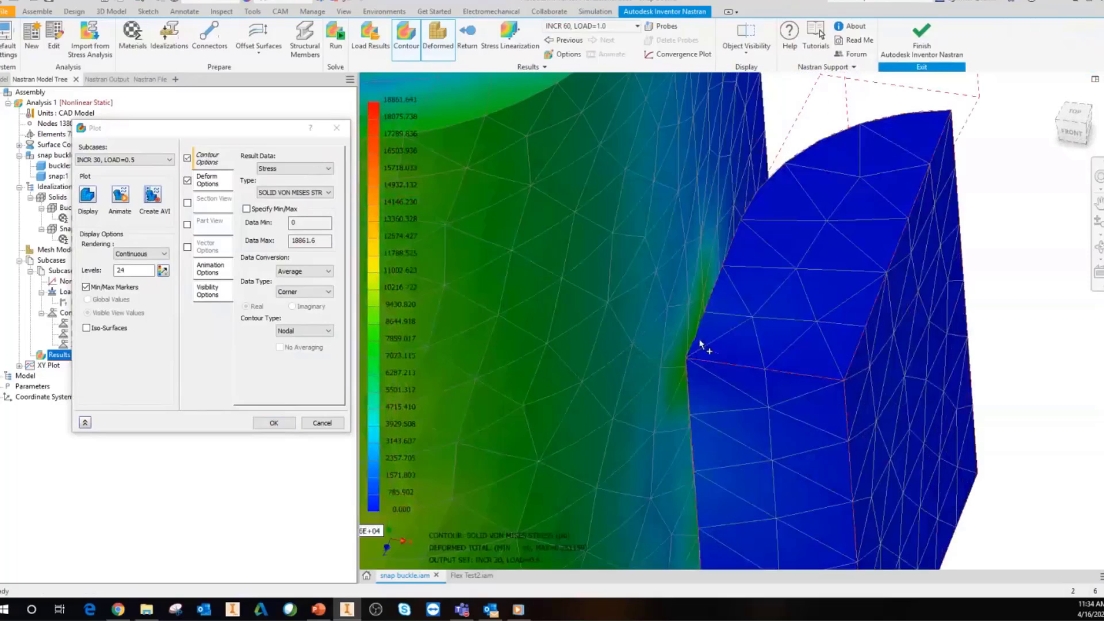
{"action": "scroll", "coordinate": [710, 368], "scroll_direction": "up", "scroll_amount": 4}
{"action": "middle_click_drag", "start_coordinate": [712, 372], "coordinate": [690, 440], "text": "shift"}
{"action": "scroll", "coordinate": [714, 396], "scroll_direction": "up", "scroll_amount": 3}
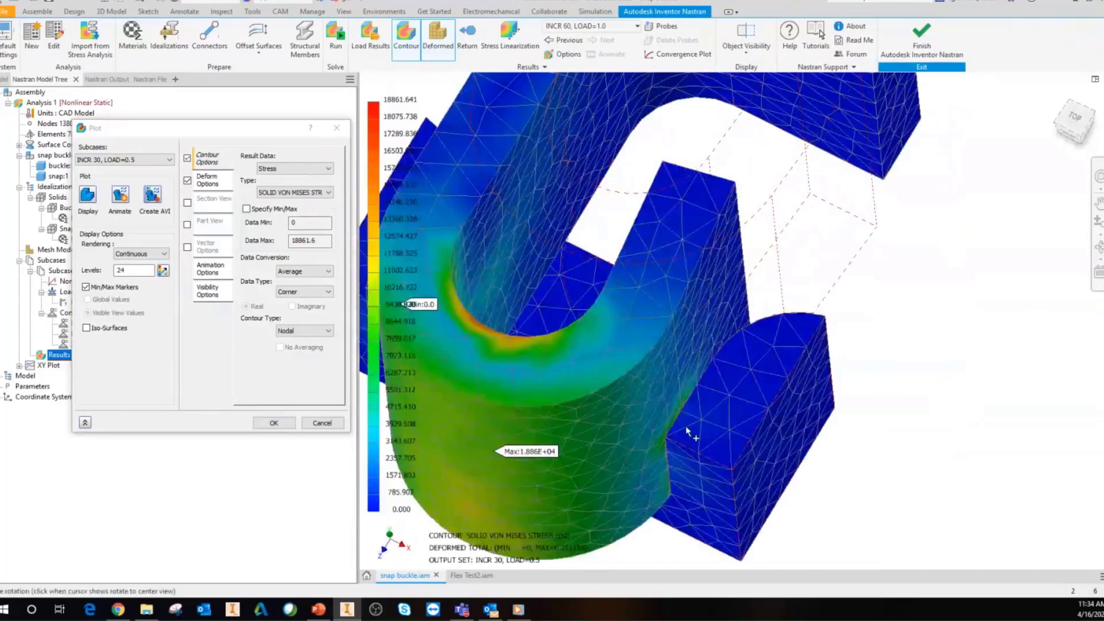
{"action": "scroll", "coordinate": [686, 426], "scroll_direction": "down", "scroll_amount": 4}
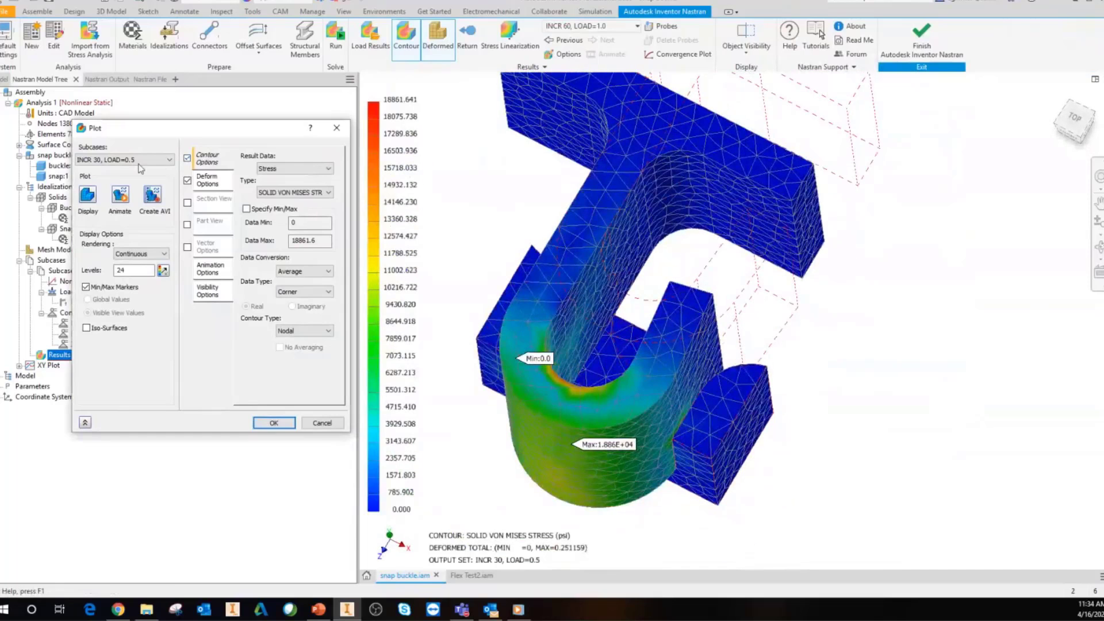
Step: Display the von Mises stress for INCR 15, LOAD=0.25, and inspect the contact between the snap and the buckle's rounded edge
{"action": "left_click", "coordinate": [141, 161]}
{"action": "scroll", "coordinate": [169, 242], "scroll_direction": "up", "scroll_amount": 3}
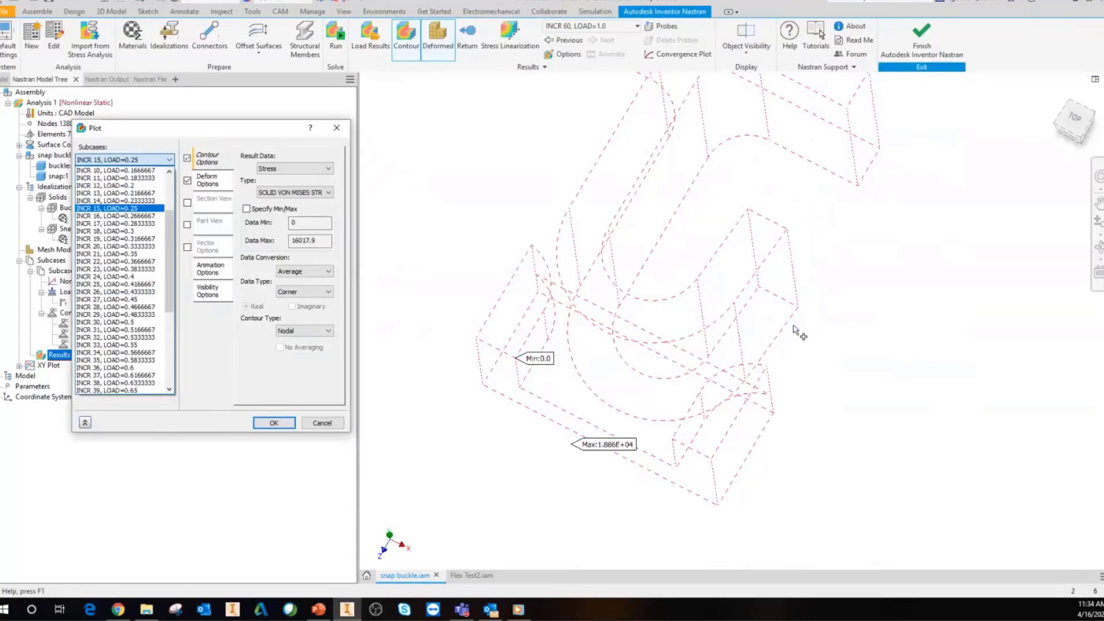
{"action": "scroll", "coordinate": [702, 406], "scroll_direction": "up", "scroll_amount": 5}
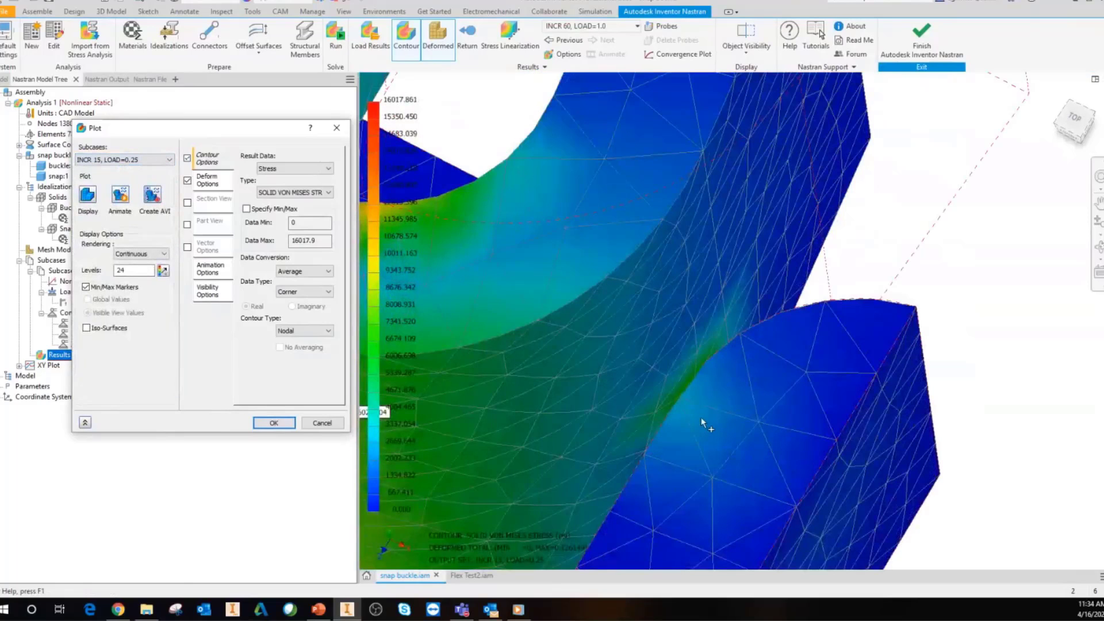
{"action": "scroll", "coordinate": [732, 399], "scroll_direction": "down", "scroll_amount": 5}
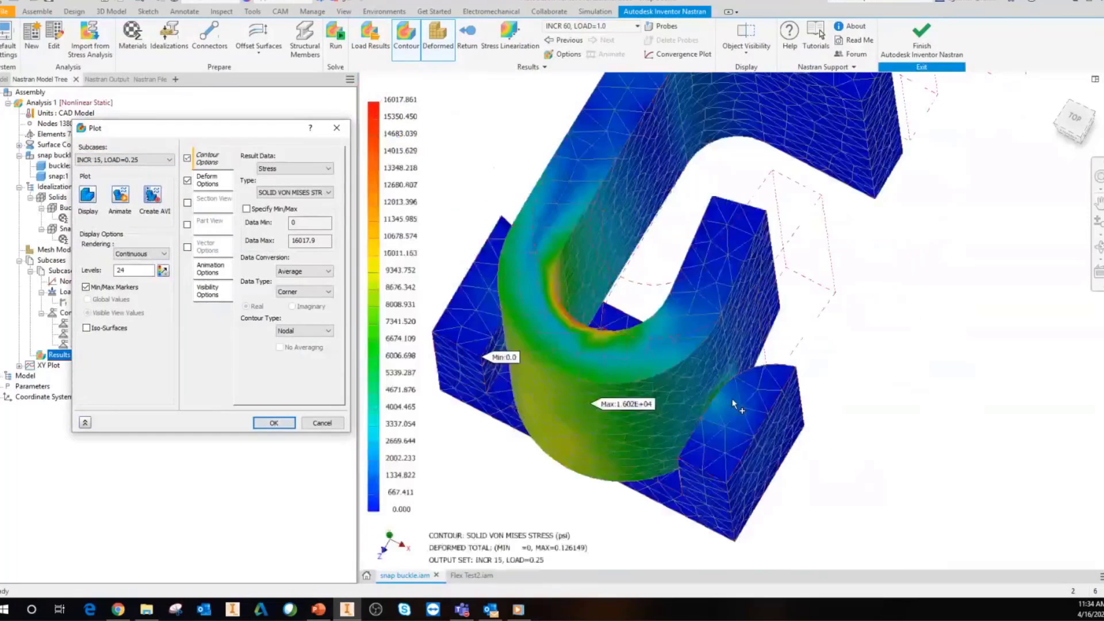
{"action": "scroll", "coordinate": [732, 399], "scroll_direction": "down", "scroll_amount": 2}
{"action": "middle_click_drag", "start_coordinate": [733, 398], "coordinate": [711, 394]}
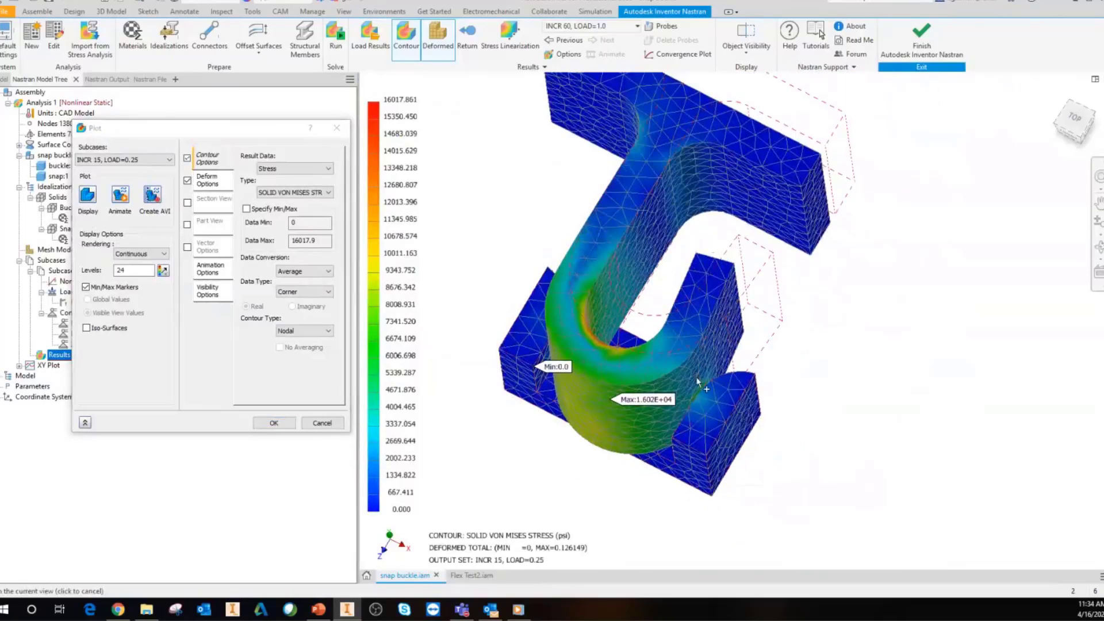
{"action": "middle_click_drag", "start_coordinate": [628, 350], "coordinate": [794, 345], "text": "shift"}
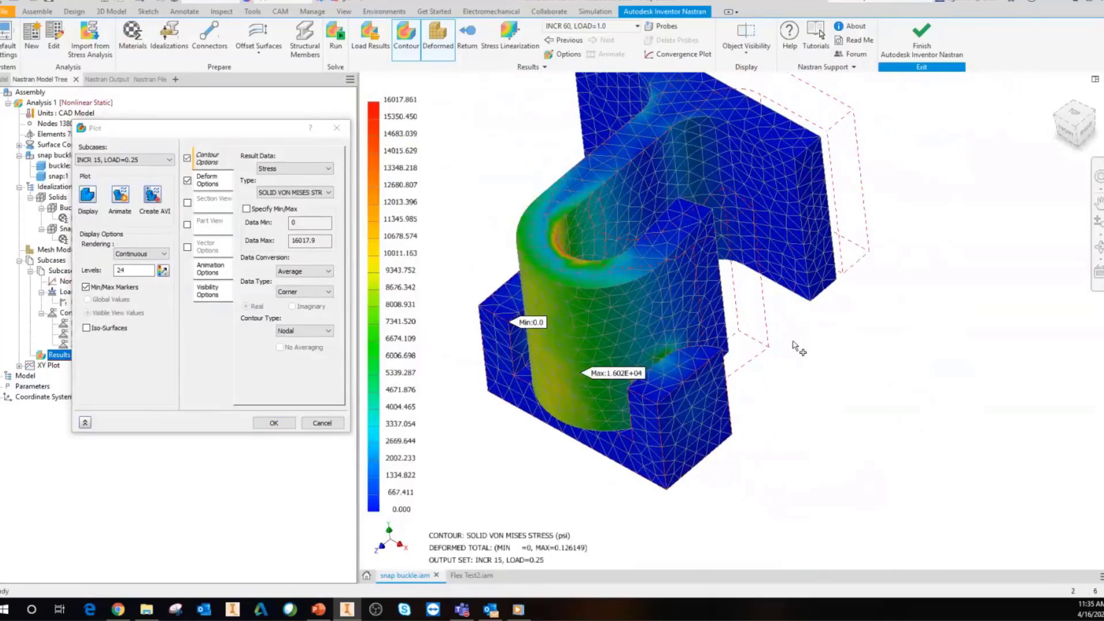
Step: Close the plot settings and open the multiset animation settings for the snap buckle results
{"action": "mouse_move", "coordinate": [521, 611]}
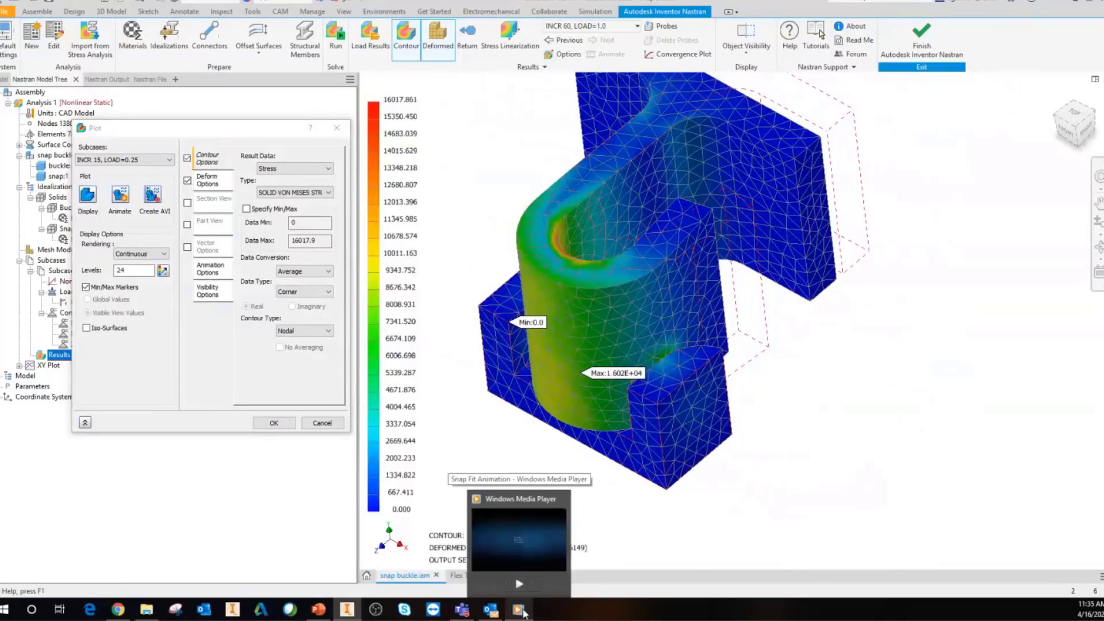
{"action": "left_click", "coordinate": [321, 423]}
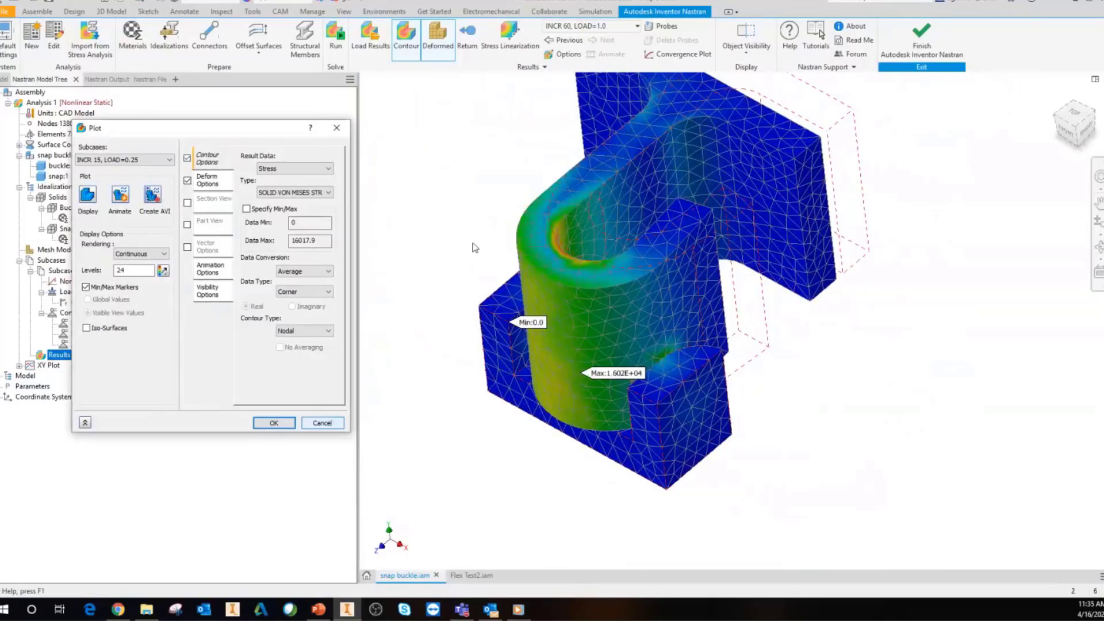
{"action": "key", "text": "Return"}
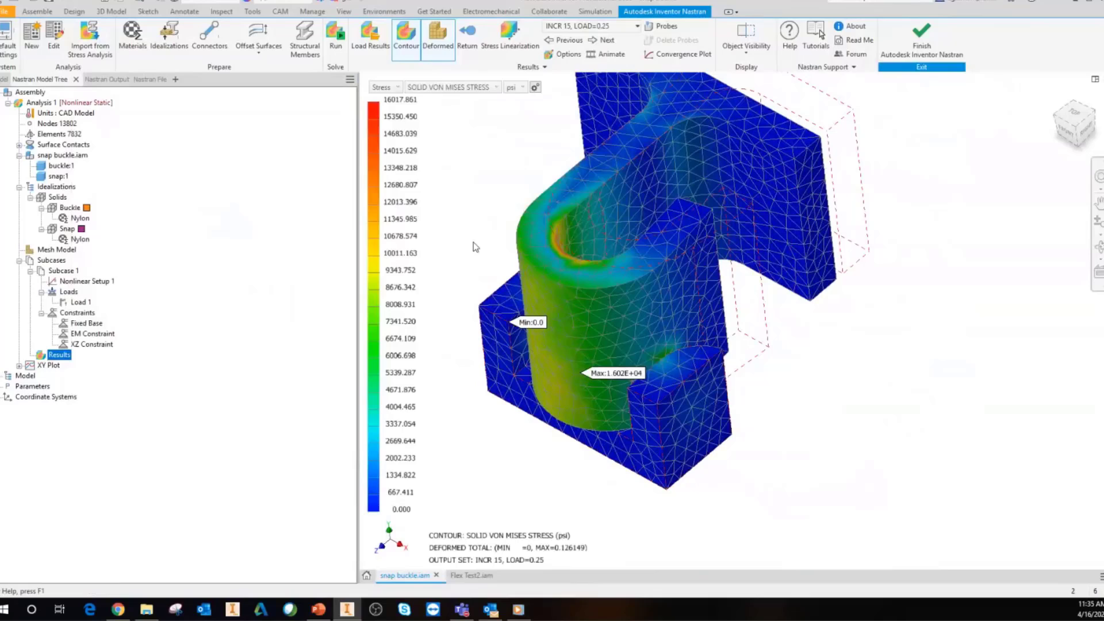
{"action": "right_click", "coordinate": [67, 357]}
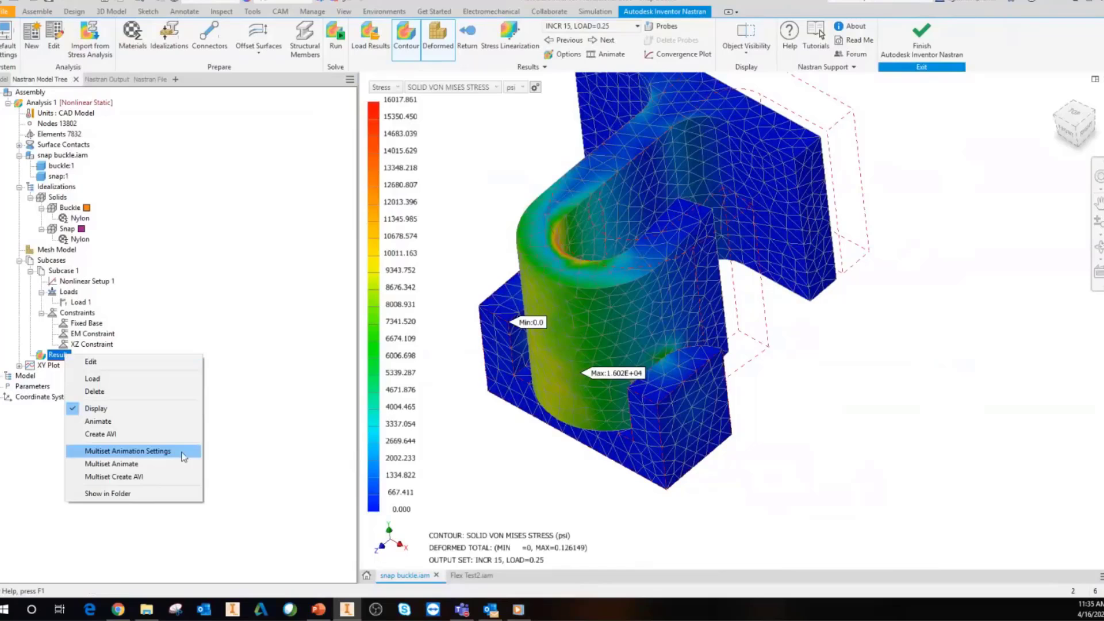
{"action": "left_click", "coordinate": [128, 452]}
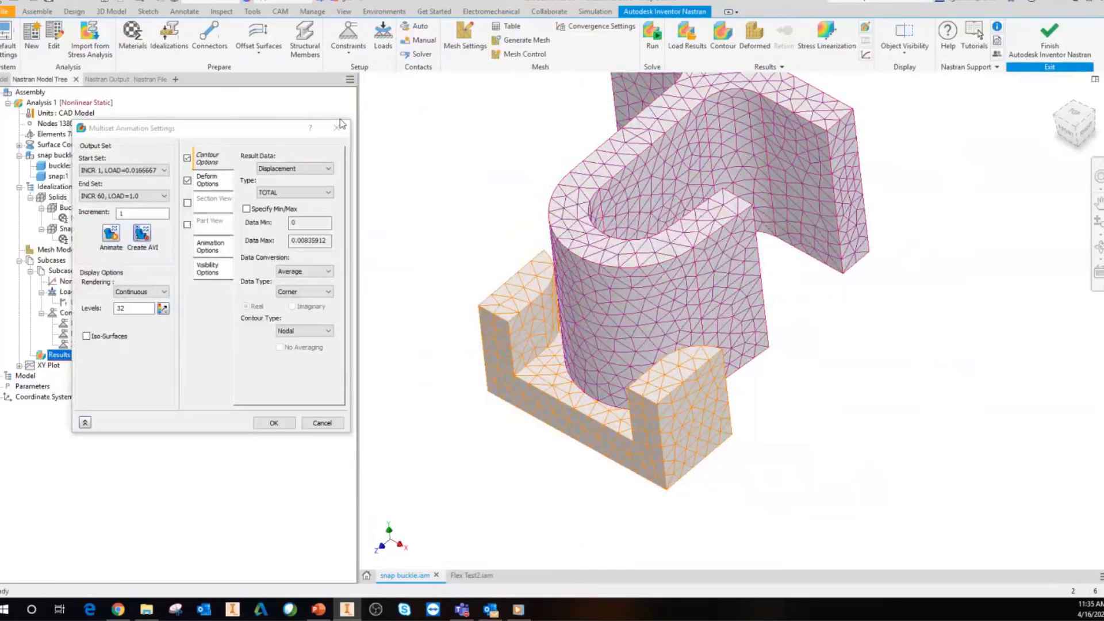
Step: Check the end set choices in the multiset animation settings and view the whole snap and buckle model
{"action": "left_click_drag", "start_coordinate": [339, 124], "coordinate": [421, 110]}
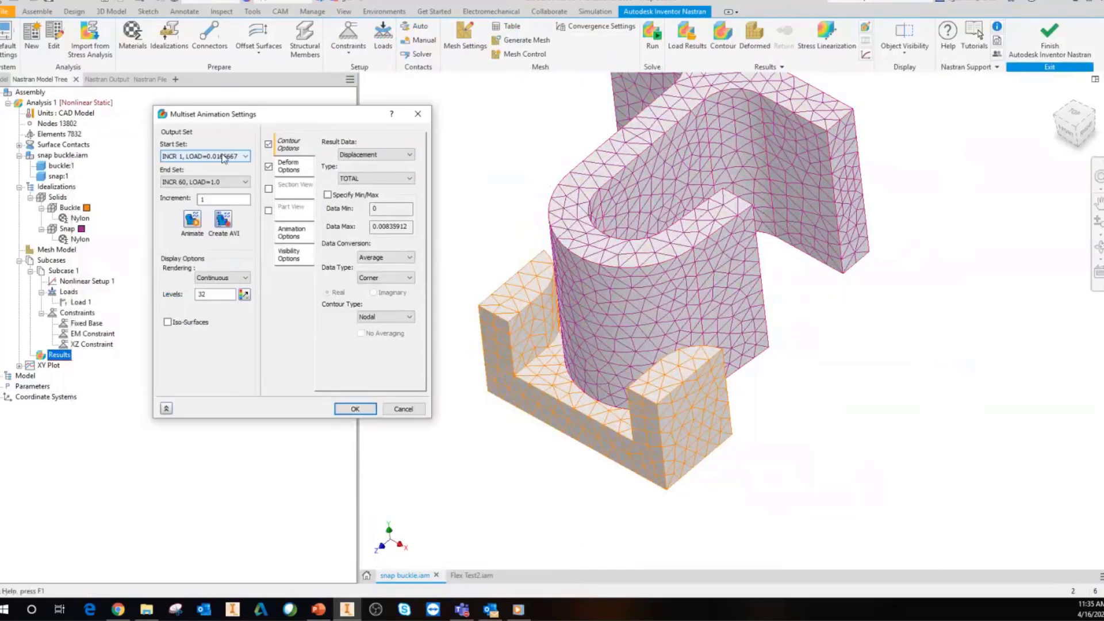
{"action": "left_click", "coordinate": [199, 182]}
{"action": "left_click", "coordinate": [209, 173]}
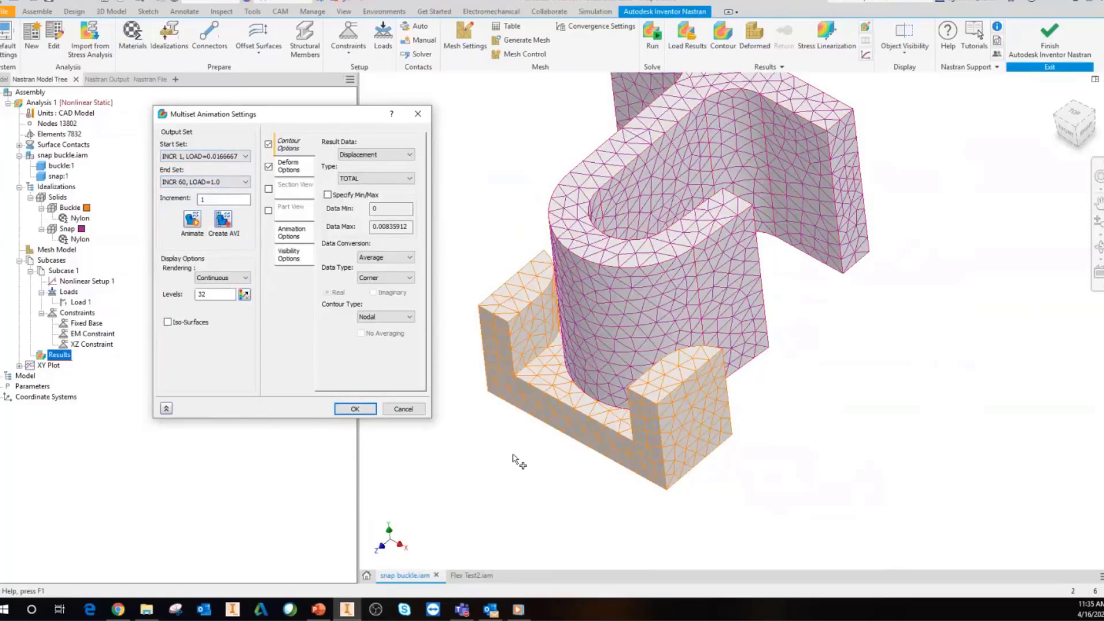
{"action": "scroll", "coordinate": [642, 290], "scroll_direction": "up", "scroll_amount": 2}
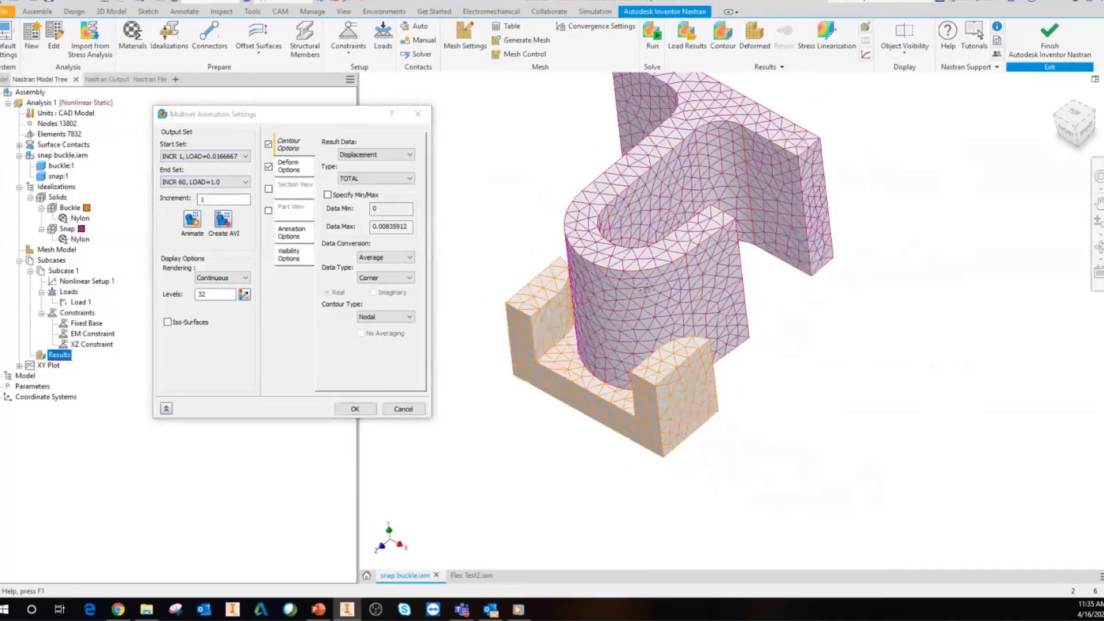
{"action": "scroll", "coordinate": [643, 288], "scroll_direction": "up", "scroll_amount": 1}
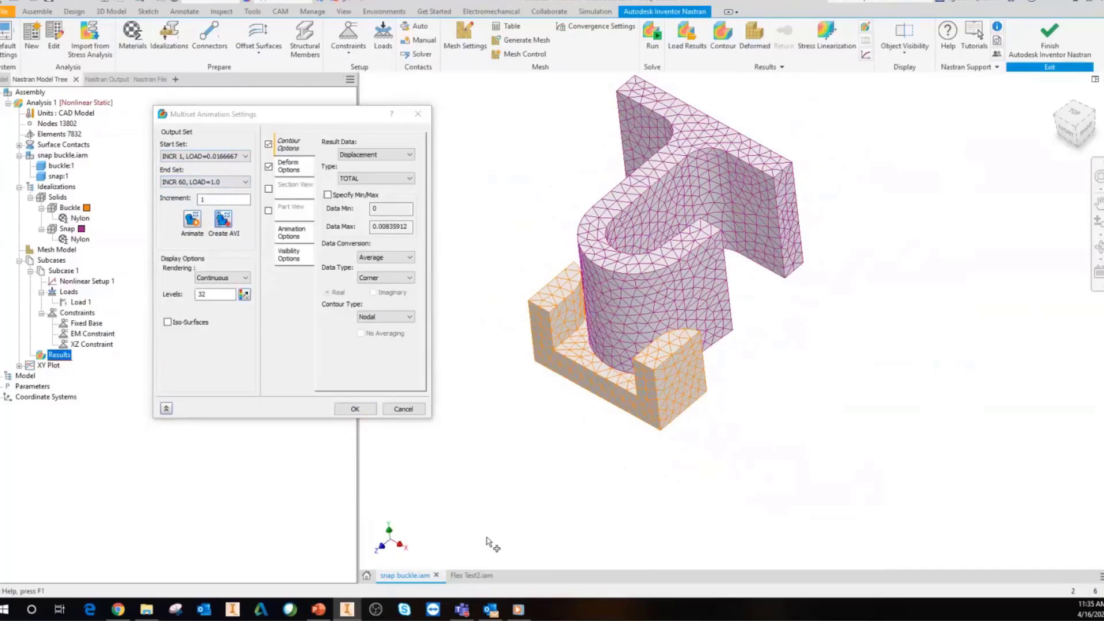
Step: Switch to Windows Media Player, center its window over the model, and play the Snap Fit Animation
{"action": "left_click", "coordinate": [519, 611]}
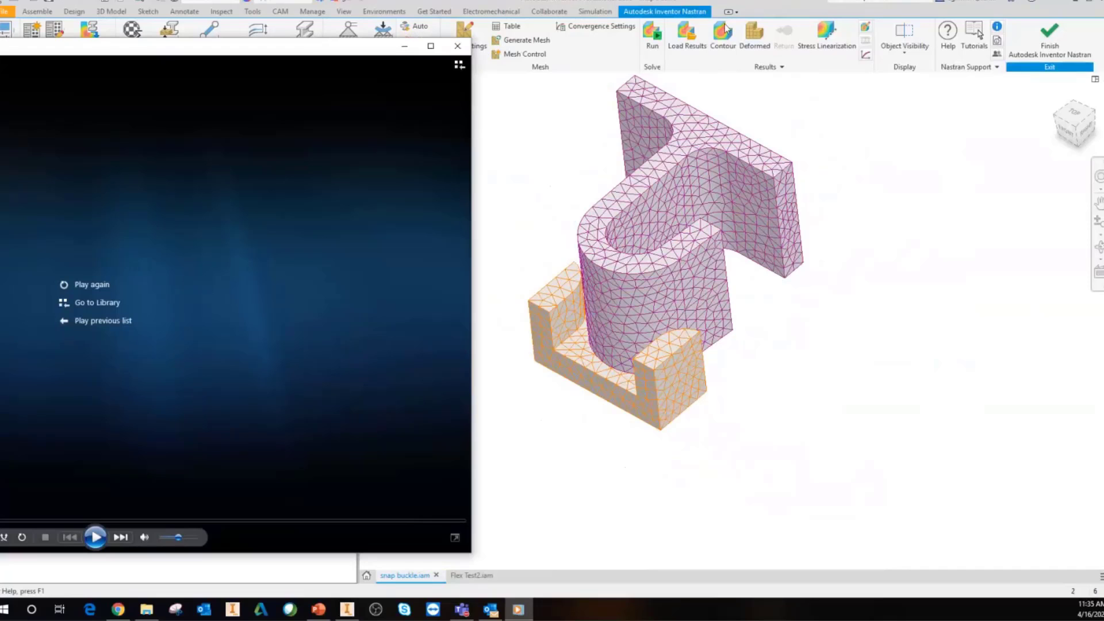
{"action": "left_click_drag", "start_coordinate": [314, 46], "coordinate": [725, 25]}
{"action": "left_click", "coordinate": [505, 515]}
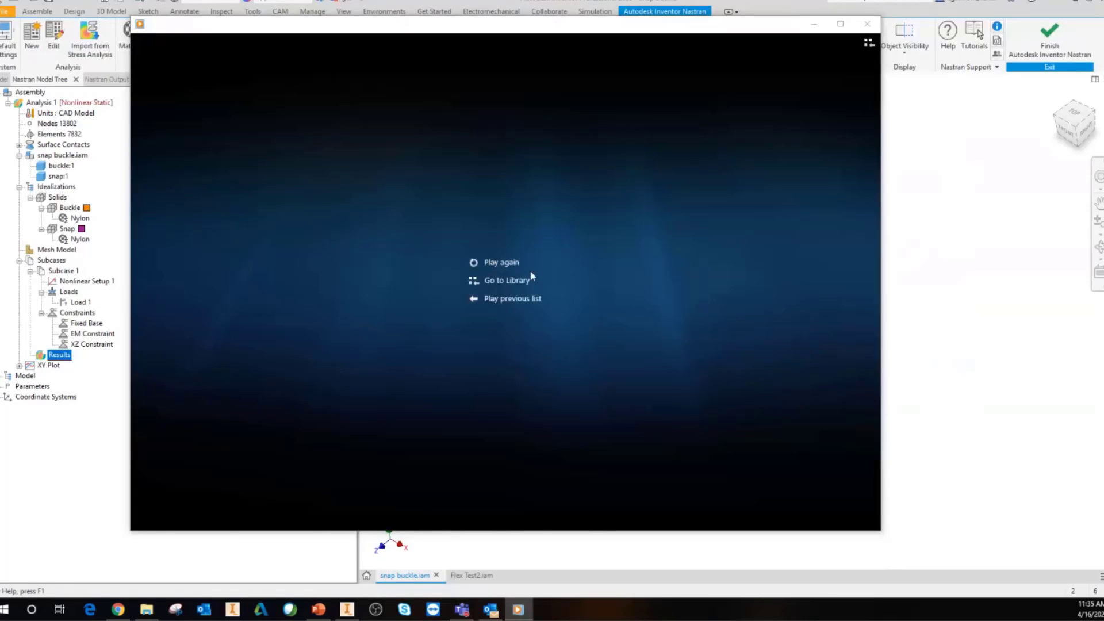
{"action": "left_click", "coordinate": [528, 269]}
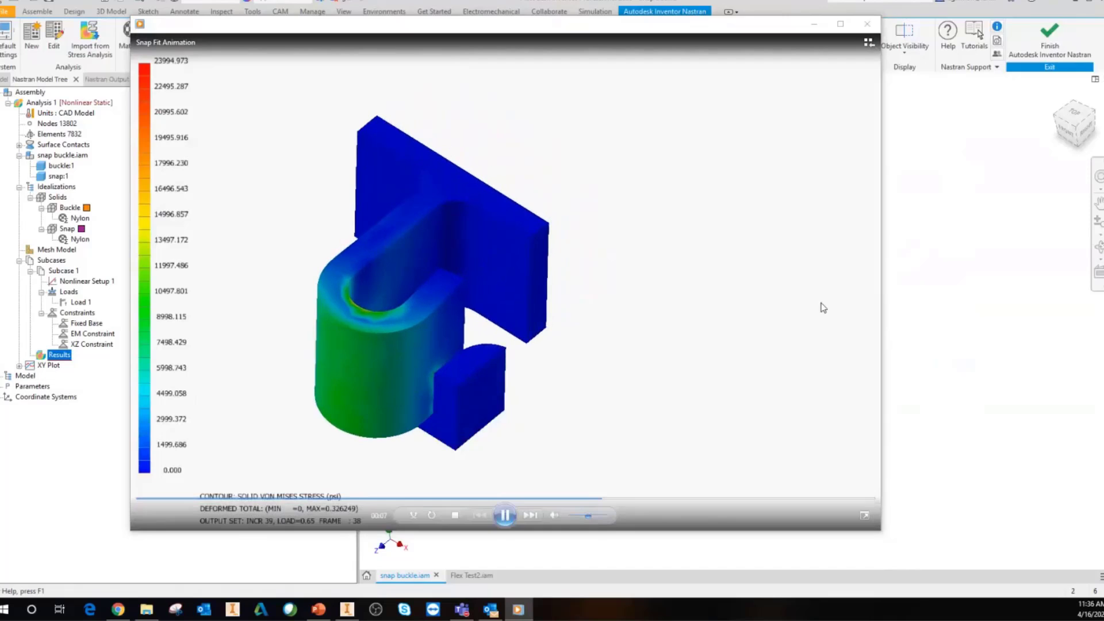
Step: Replay the Snap Fit Animation, pausing it and rewinding to the beginning before resuming playback
{"action": "mouse_move", "coordinate": [483, 521]}
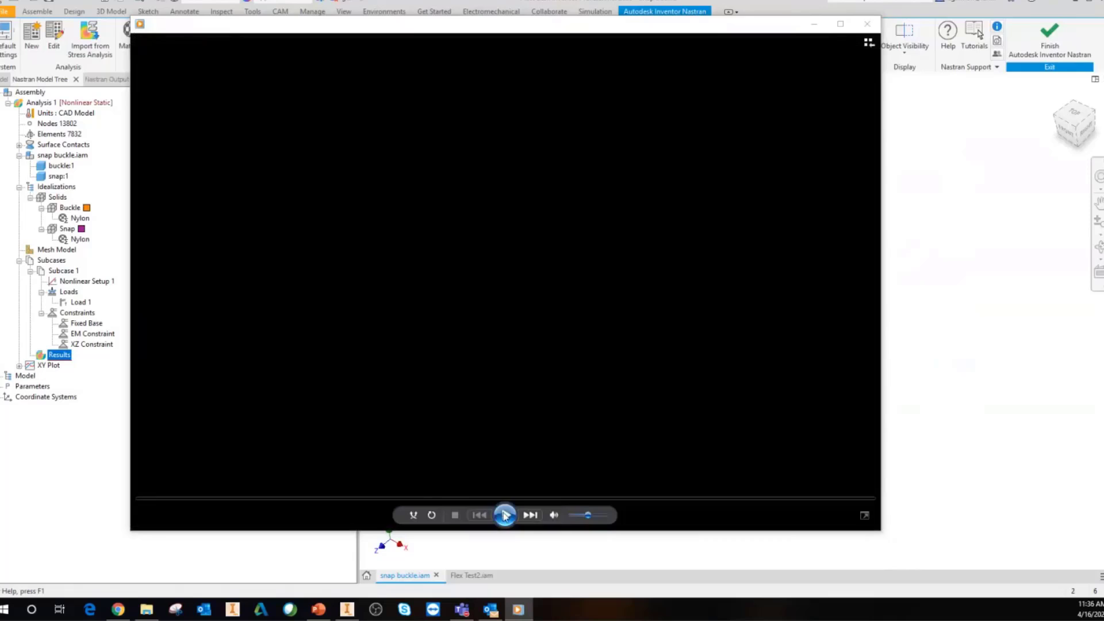
{"action": "left_click", "coordinate": [505, 515]}
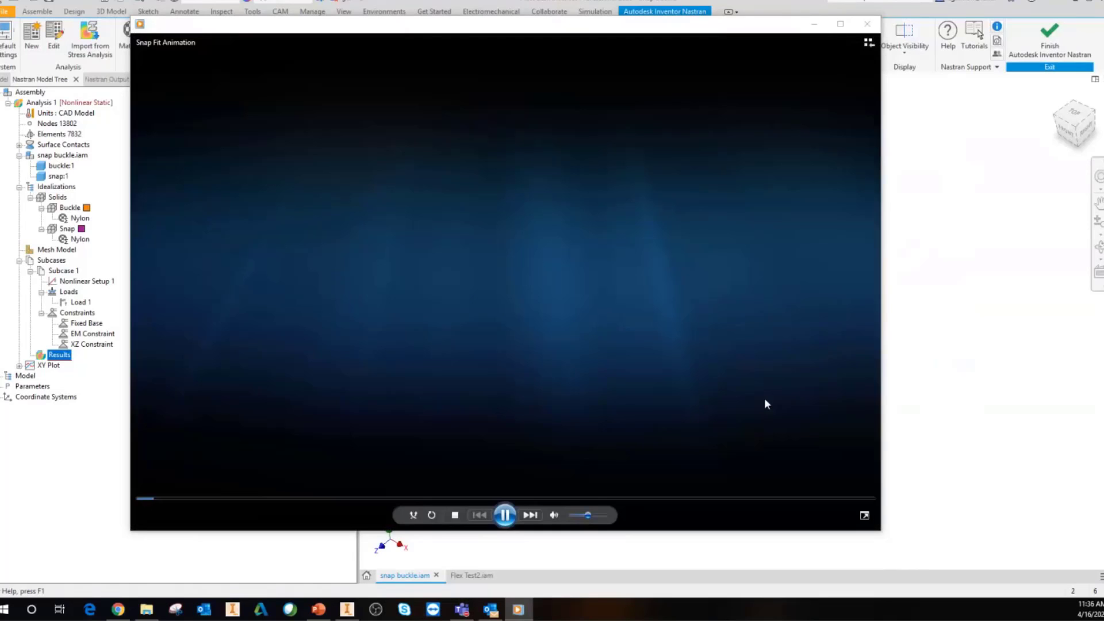
{"action": "left_click", "coordinate": [146, 500]}
{"action": "left_click", "coordinate": [505, 515]}
{"action": "left_click_drag", "start_coordinate": [242, 501], "coordinate": [105, 502]}
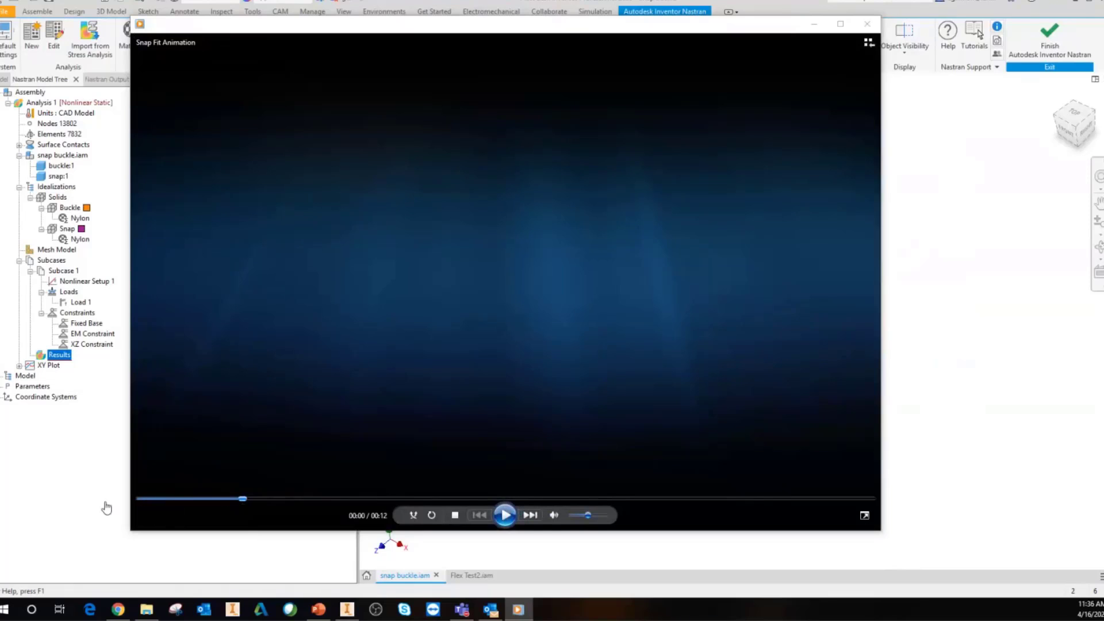
{"action": "left_click", "coordinate": [505, 515]}
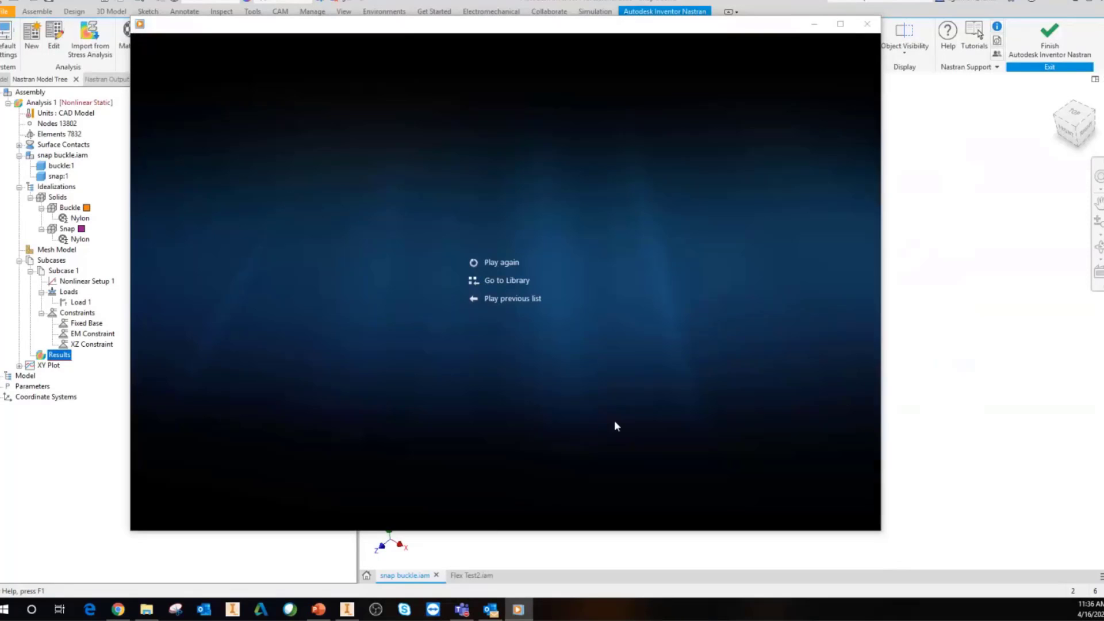
Step: Close the video player and cancel the multiset animation settings
{"action": "left_click", "coordinate": [865, 24]}
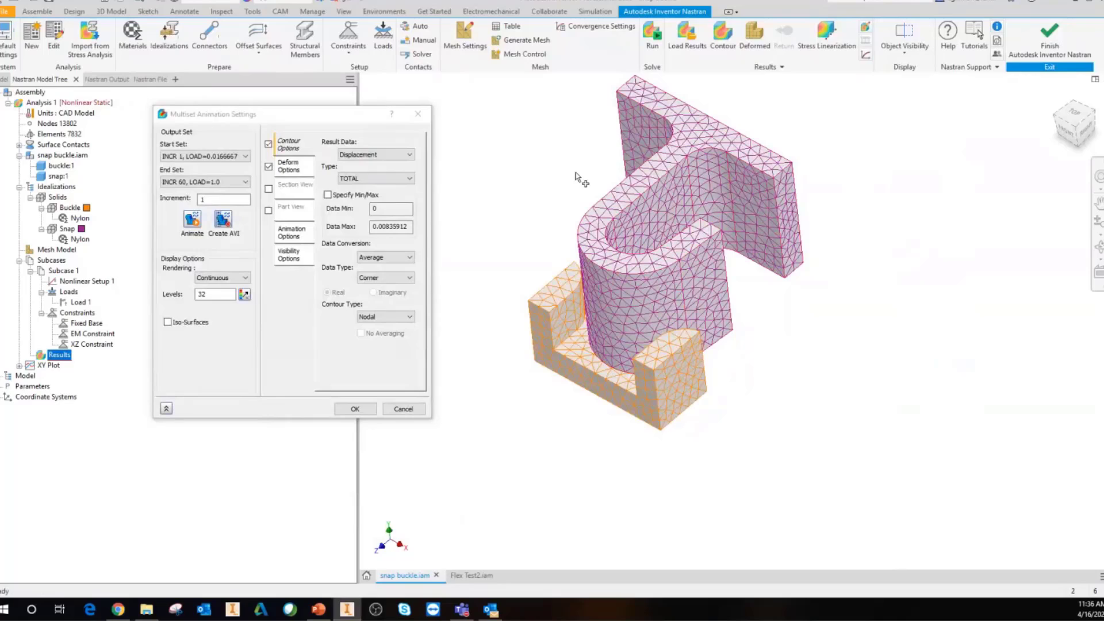
{"action": "left_click", "coordinate": [403, 409]}
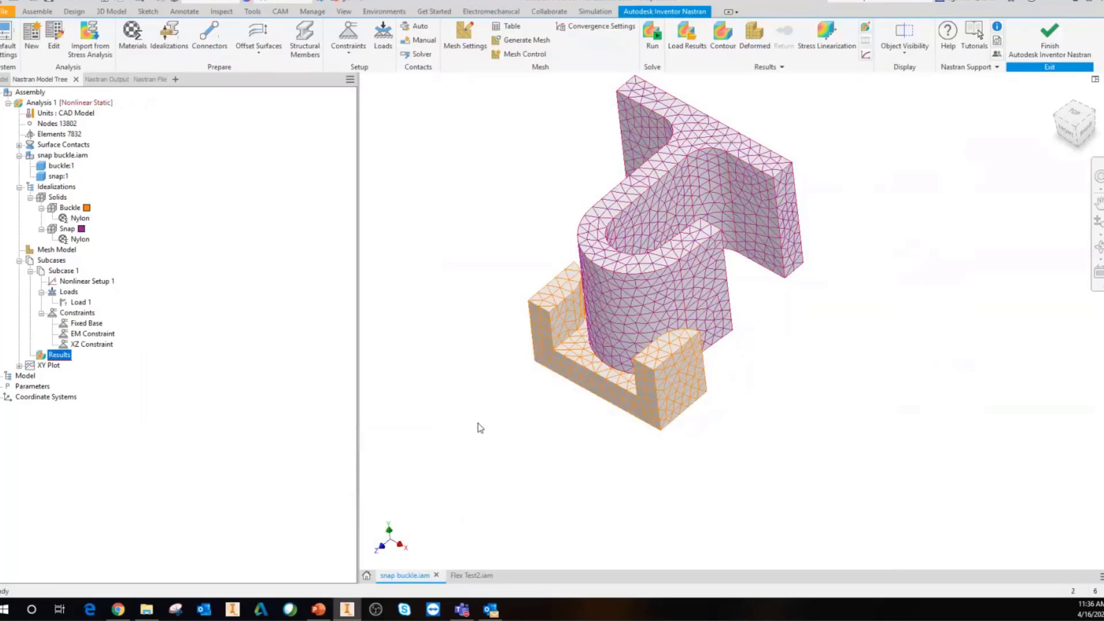
Step: Compare the Flex Test2 displacement results with the snap buckle model, finishing on the Flex Test2 assembly
{"action": "left_click", "coordinate": [475, 578]}
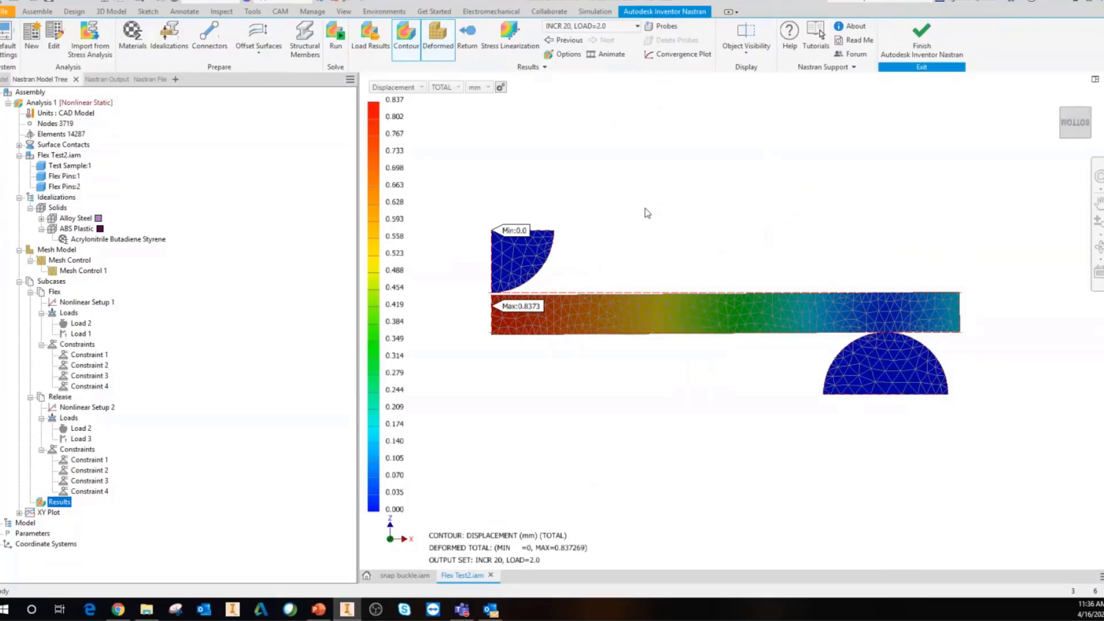
{"action": "left_click", "coordinate": [406, 577]}
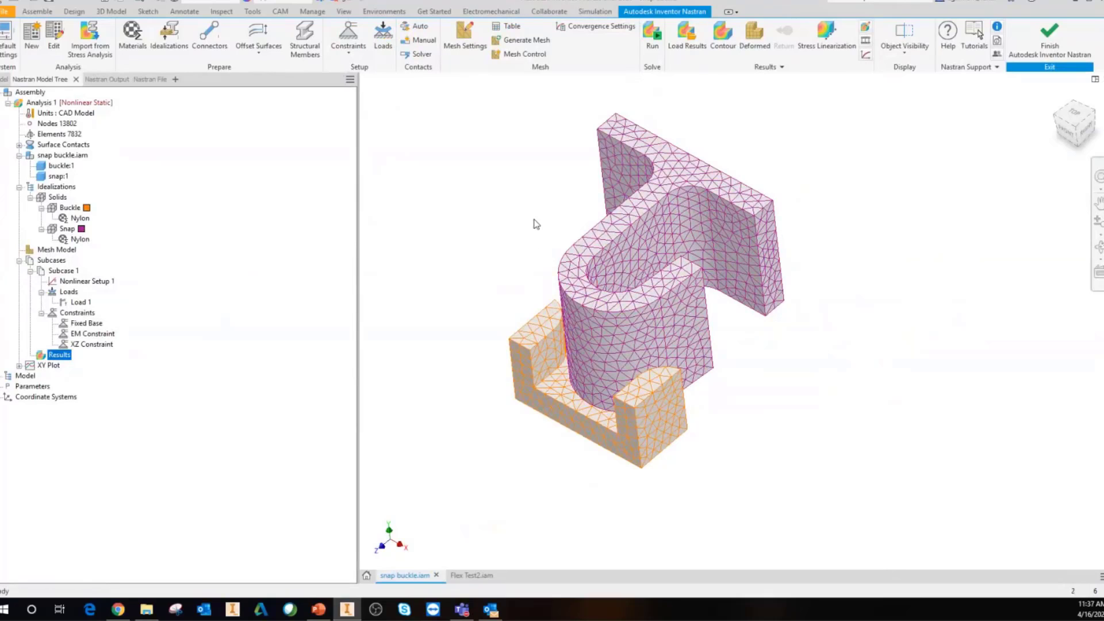
{"action": "left_click", "coordinate": [468, 577]}
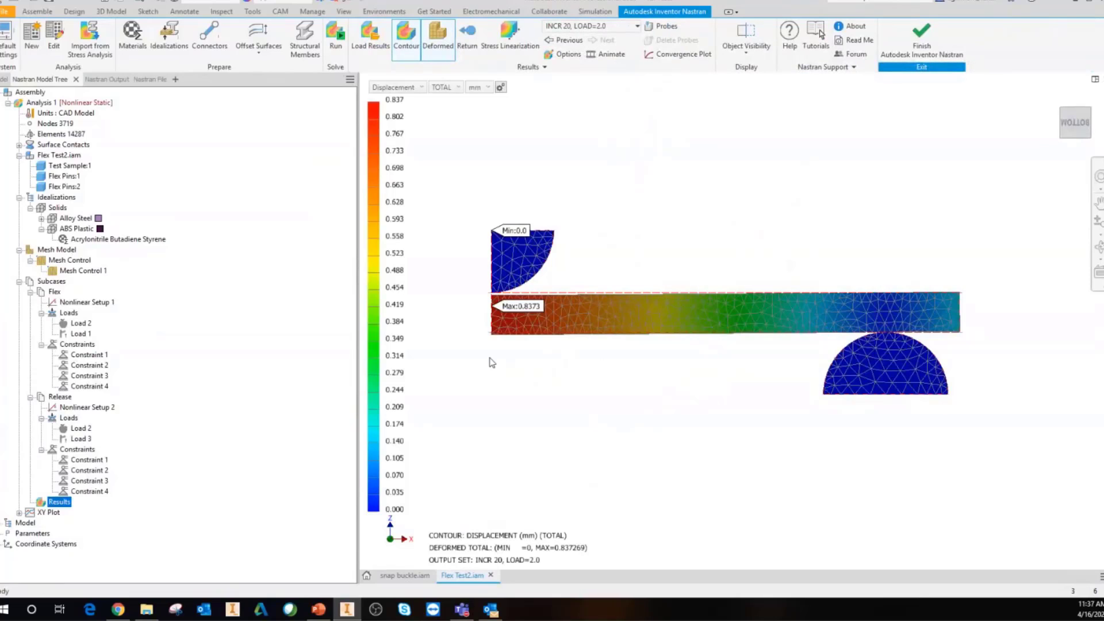
Step: Draw a downward arrow beside the loading pin and a curve from the support pin showing the sample's bending
{"action": "left_click", "coordinate": [697, 7]}
{"action": "left_click_drag", "start_coordinate": [473, 253], "coordinate": [471, 383]}
{"action": "mouse_move", "coordinate": [493, 351]}
{"action": "left_mouse_down"}
{"action": "mouse_move", "coordinate": [472, 384]}
{"action": "mouse_move", "coordinate": [457, 360]}
{"action": "left_mouse_up"}
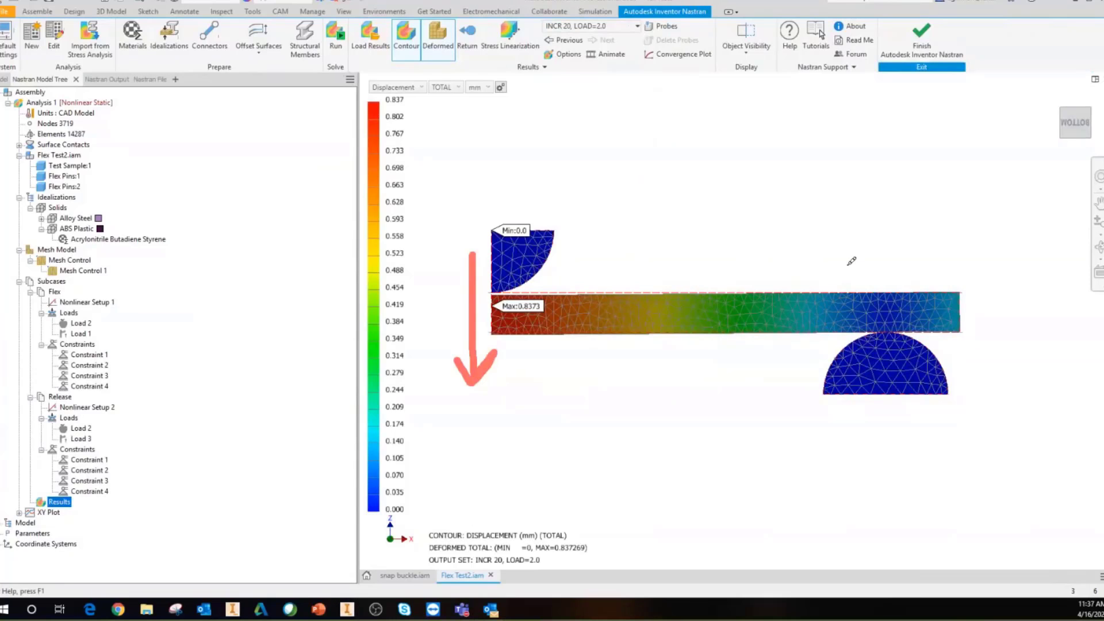
{"action": "mouse_move", "coordinate": [886, 303]}
{"action": "left_mouse_down"}
{"action": "mouse_move", "coordinate": [829, 345]}
{"action": "mouse_move", "coordinate": [594, 394]}
{"action": "mouse_move", "coordinate": [550, 389]}
{"action": "left_mouse_up"}
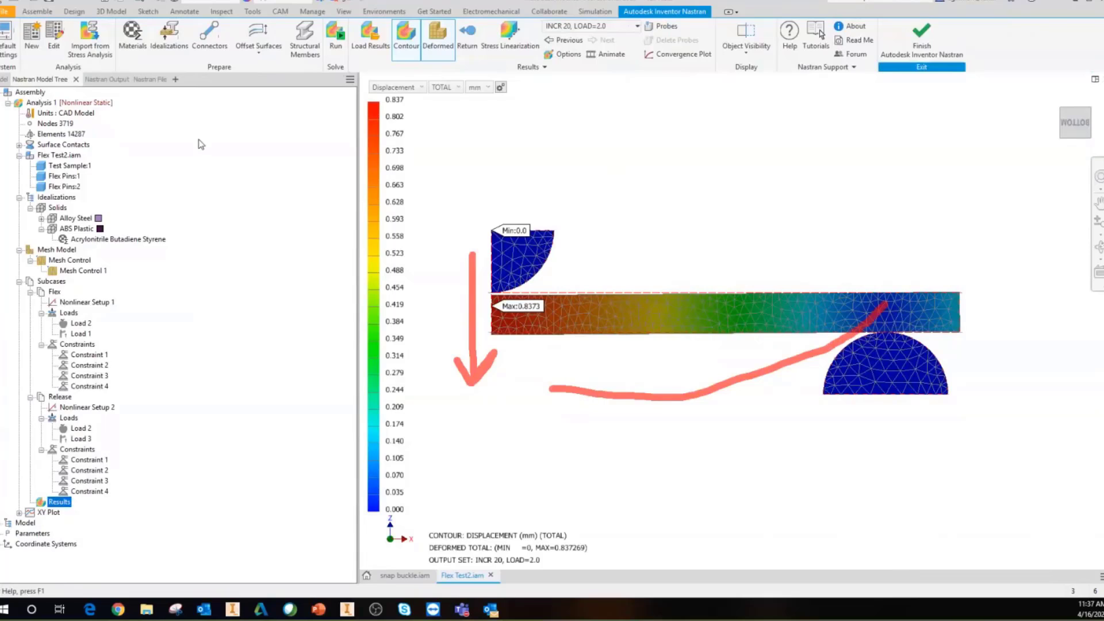
Step: Clear the drawn markup and review the available analysis types in the Analysis 1 settings, cancelling the dialog without applying changes
{"action": "key", "text": "Escape"}
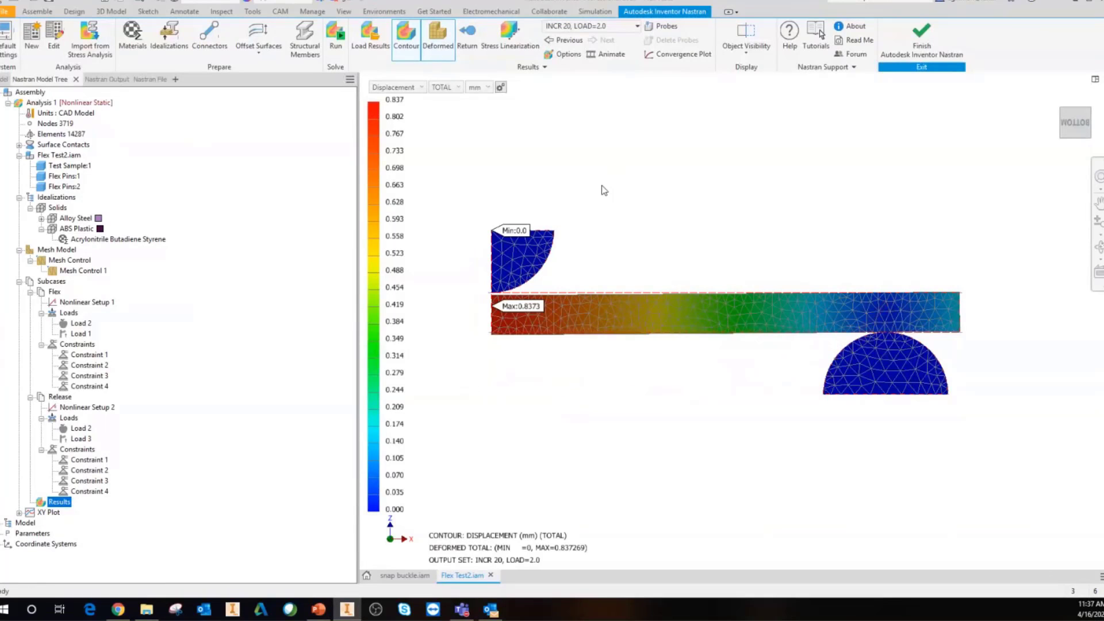
{"action": "right_click", "coordinate": [43, 104]}
{"action": "left_click", "coordinate": [69, 123]}
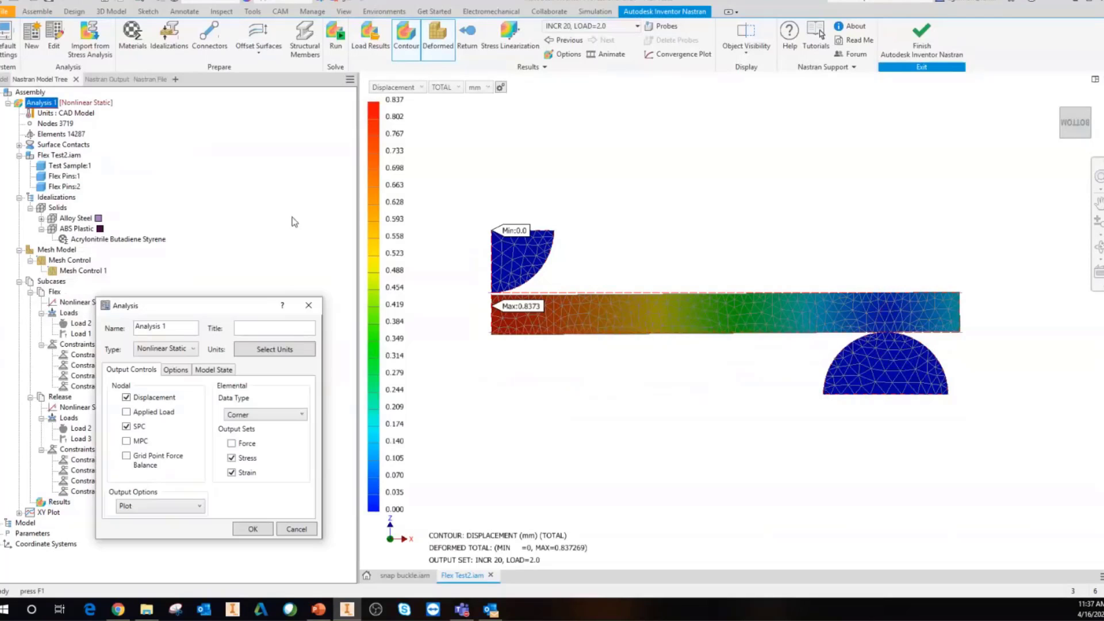
{"action": "left_click", "coordinate": [275, 208]}
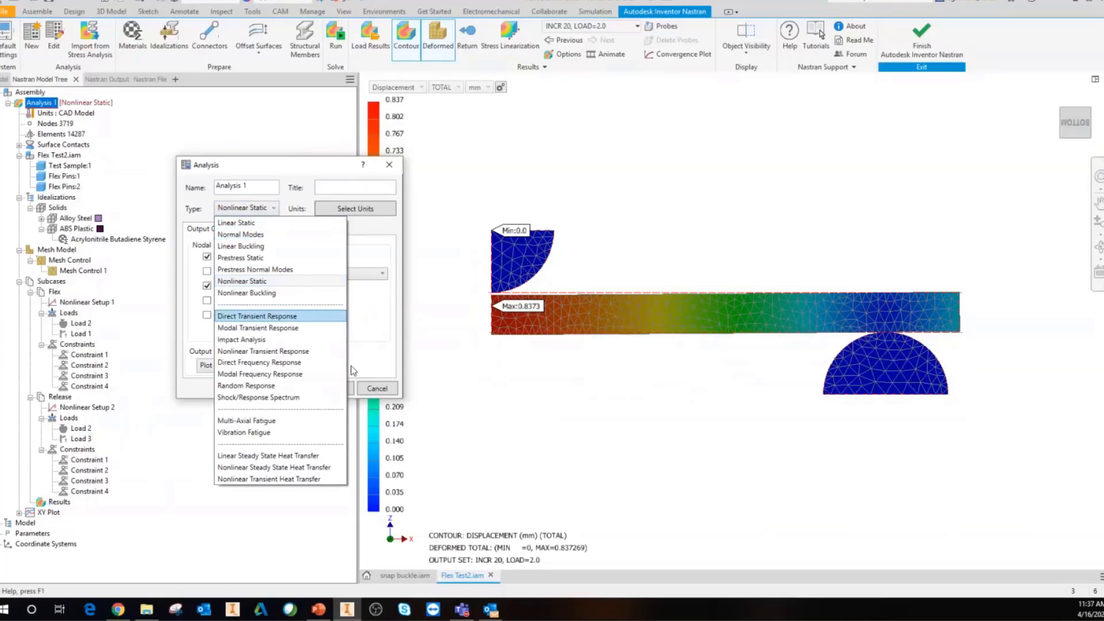
{"action": "left_click", "coordinate": [375, 389]}
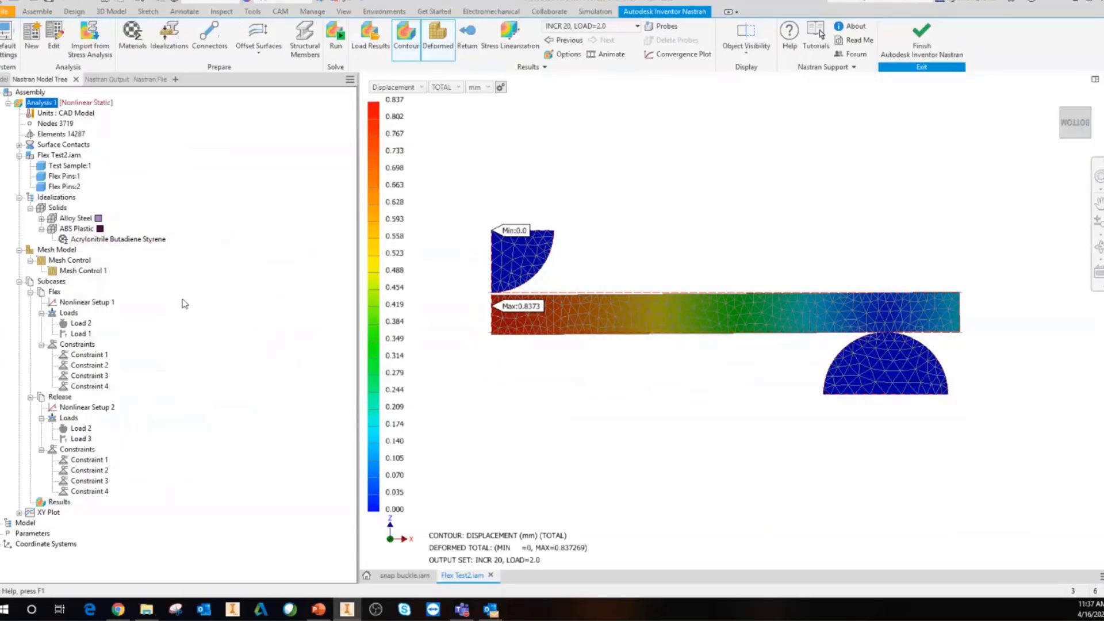
Step: Check the number of increments in Nonlinear Setup 1 of the Flex subcase and cancel the setup dialog
{"action": "right_click", "coordinate": [144, 303]}
{"action": "left_click", "coordinate": [127, 307]}
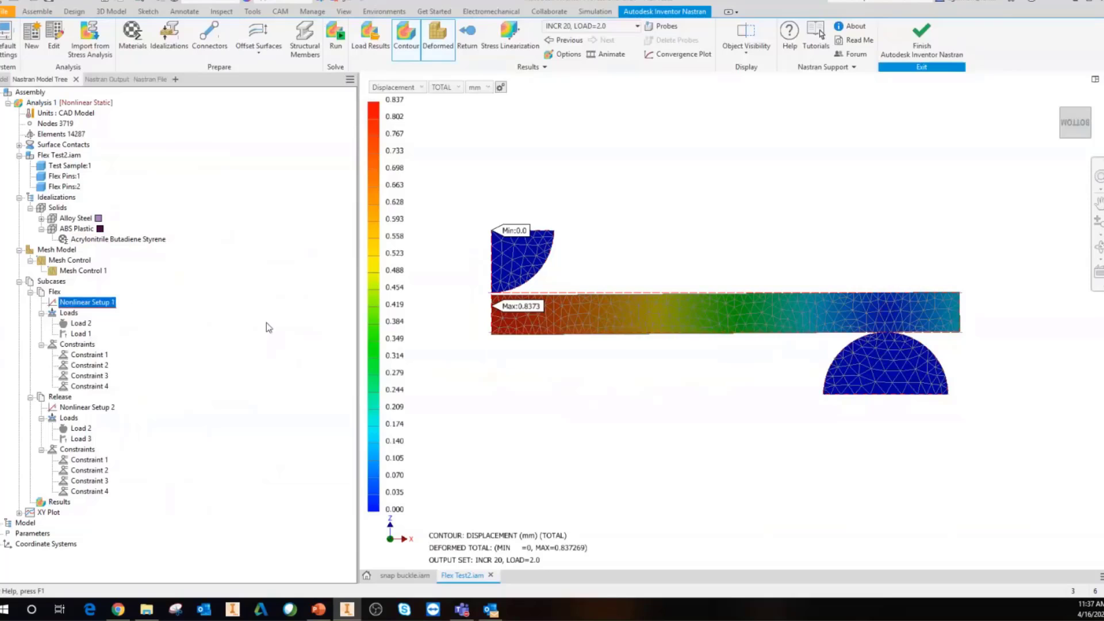
{"action": "double_click", "coordinate": [291, 156]}
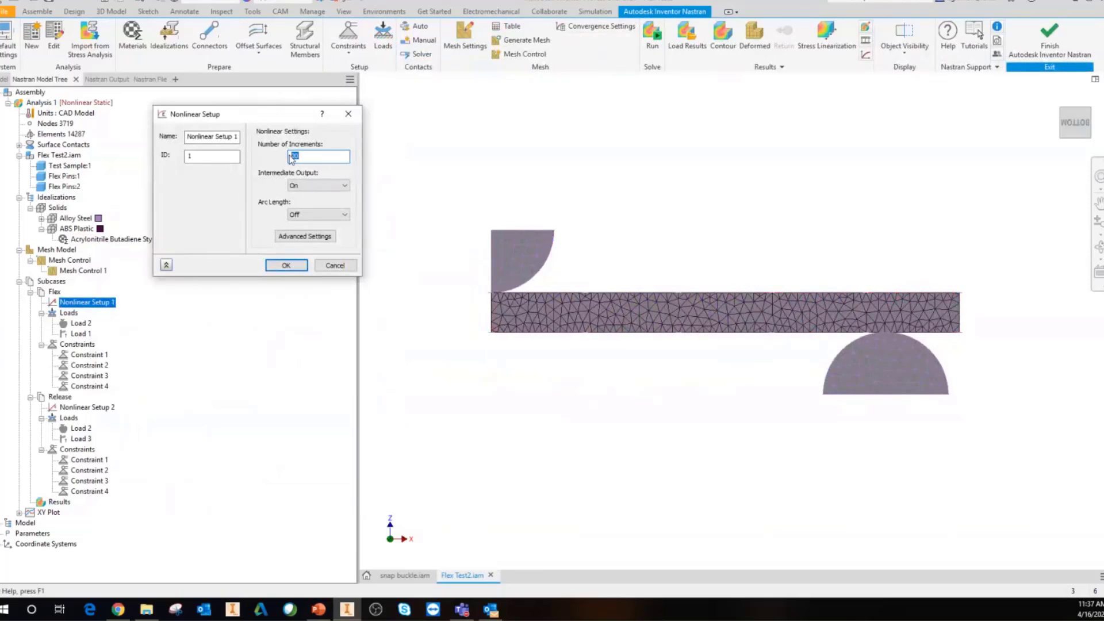
{"action": "left_click", "coordinate": [324, 157]}
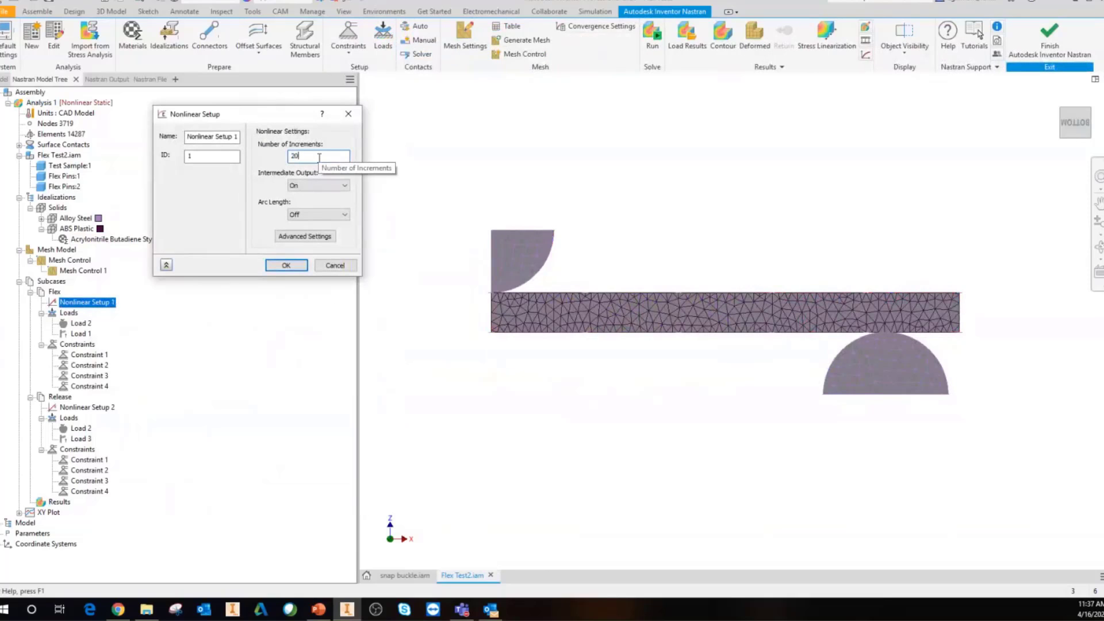
{"action": "left_click", "coordinate": [344, 267]}
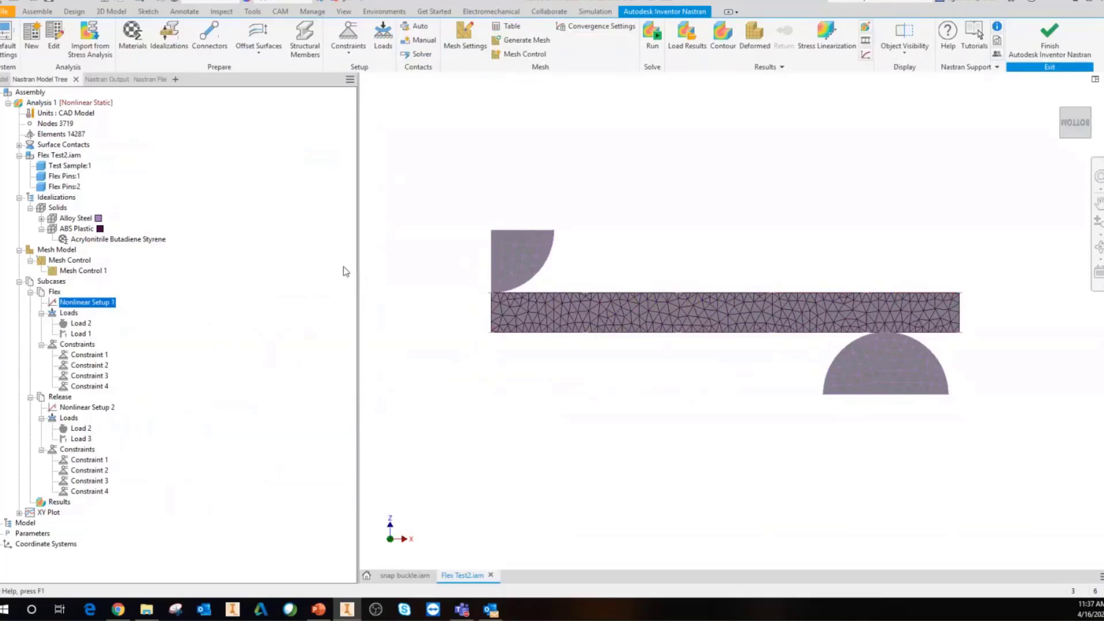